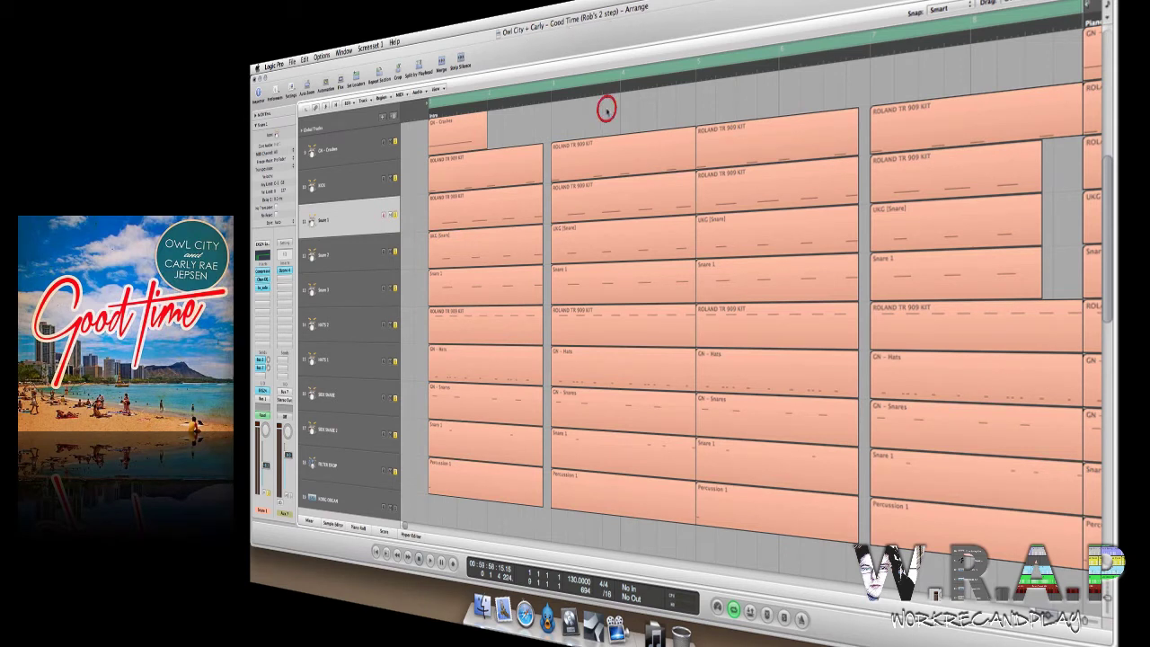
# Select the FILTER DROP track and clear the solo from all the drum tracks.
pyautogui.scroll(1, 578, 218)
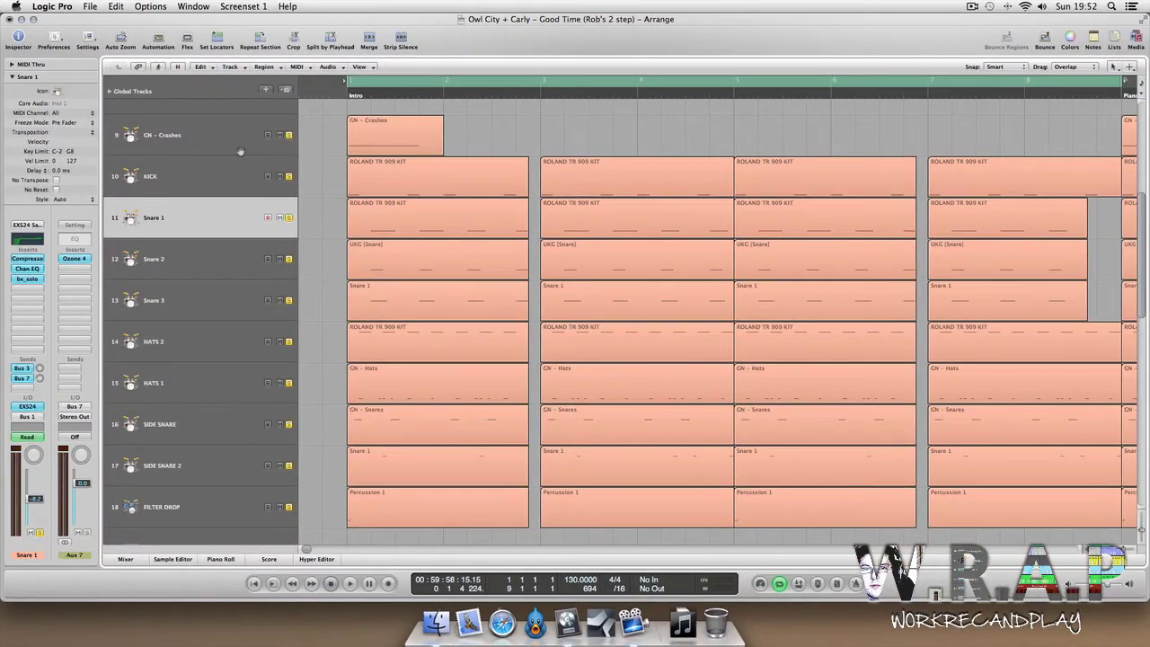
pyautogui.moveTo(220, 141); pyautogui.dragTo(202, 524)
pyautogui.click(323, 508)
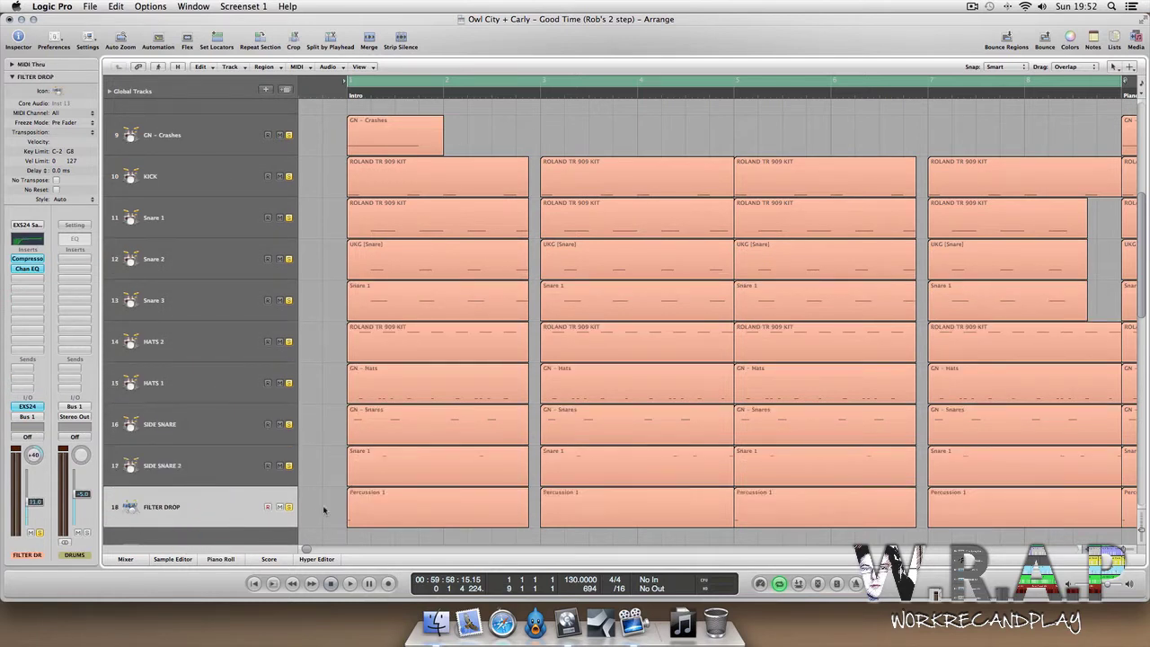
pyautogui.click(289, 135)
pyautogui.click(288, 135)
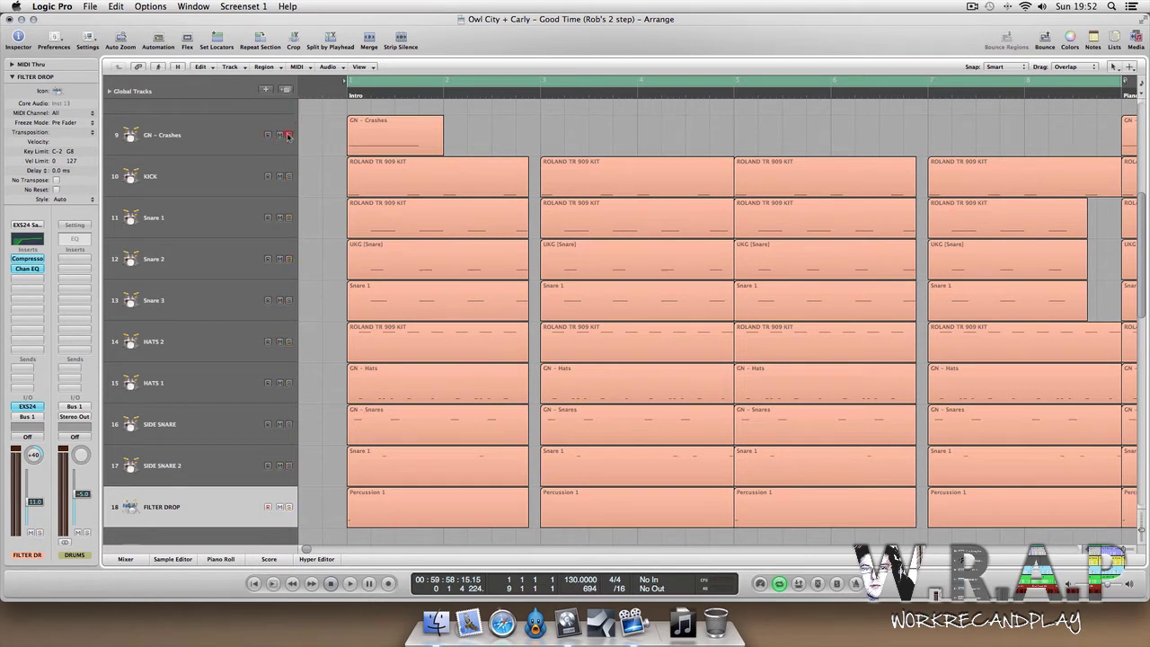
# Solo the GN - Crashes and KICK tracks and start playback to hear them alone.
pyautogui.click(288, 135)
pyautogui.click(289, 176)
pyautogui.click(322, 177)
pyautogui.press('space')
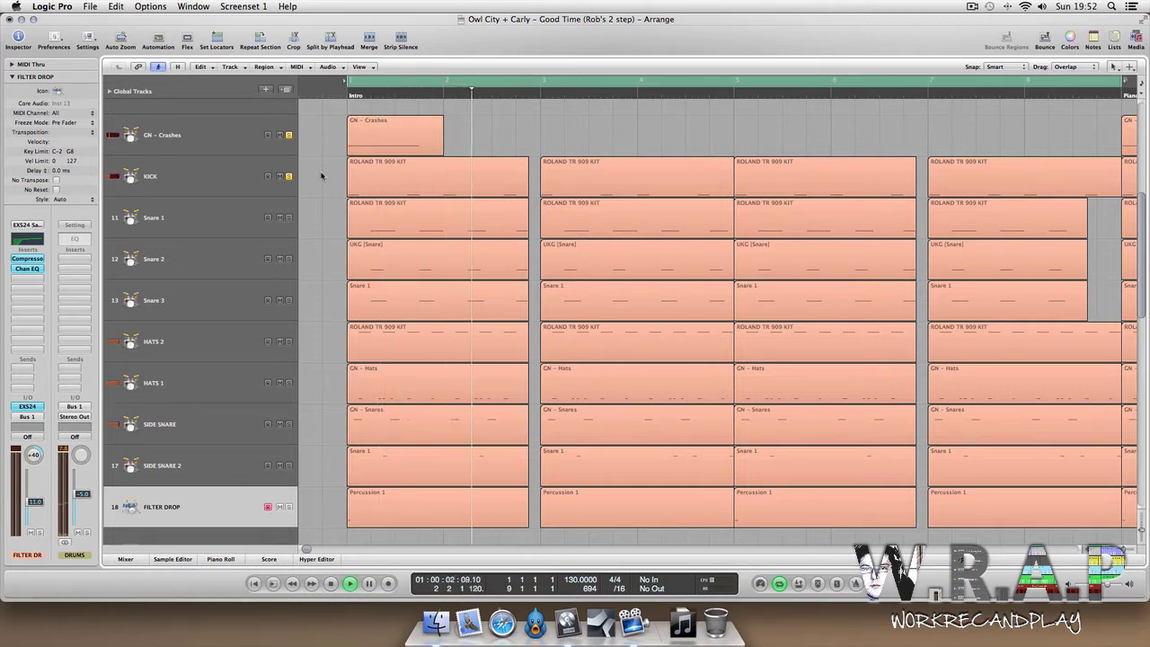
# Add Snare 1, Snare 2 and Snare 3 to the soloed tracks one at a time during playback.
pyautogui.click(288, 218)
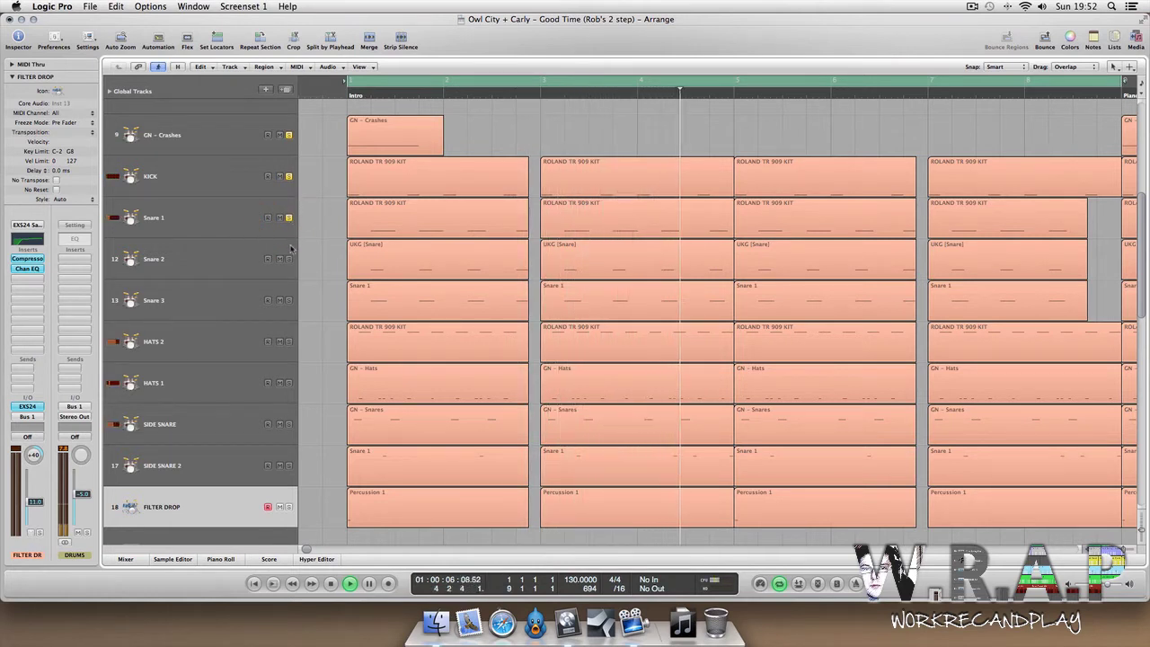
pyautogui.click(288, 258)
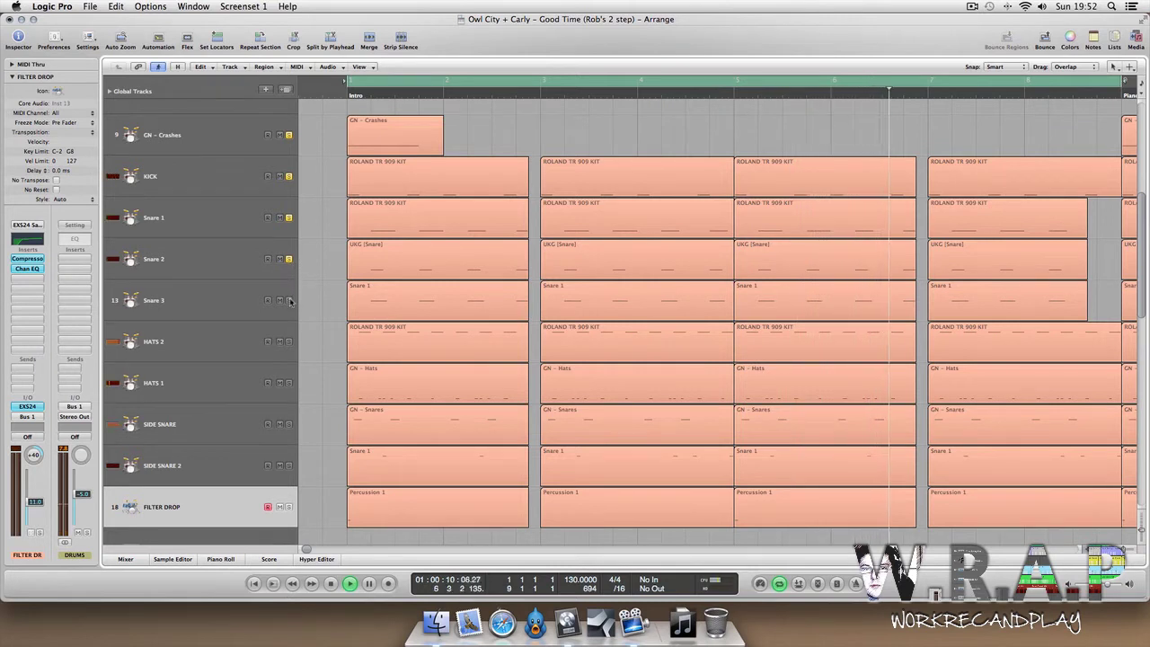
pyautogui.click(288, 300)
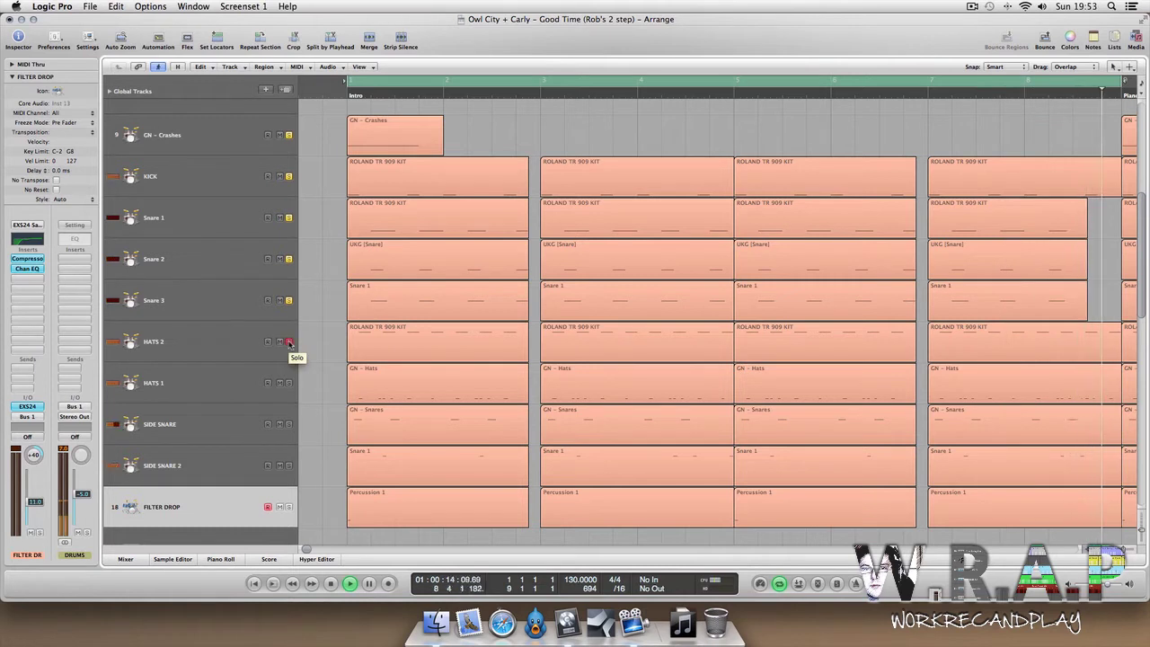
# Add HATS 2, HATS 1, SIDE SNARE, SIDE SNARE 2 and FILTER DROP to the solo one by one while playing.
pyautogui.click(288, 342)
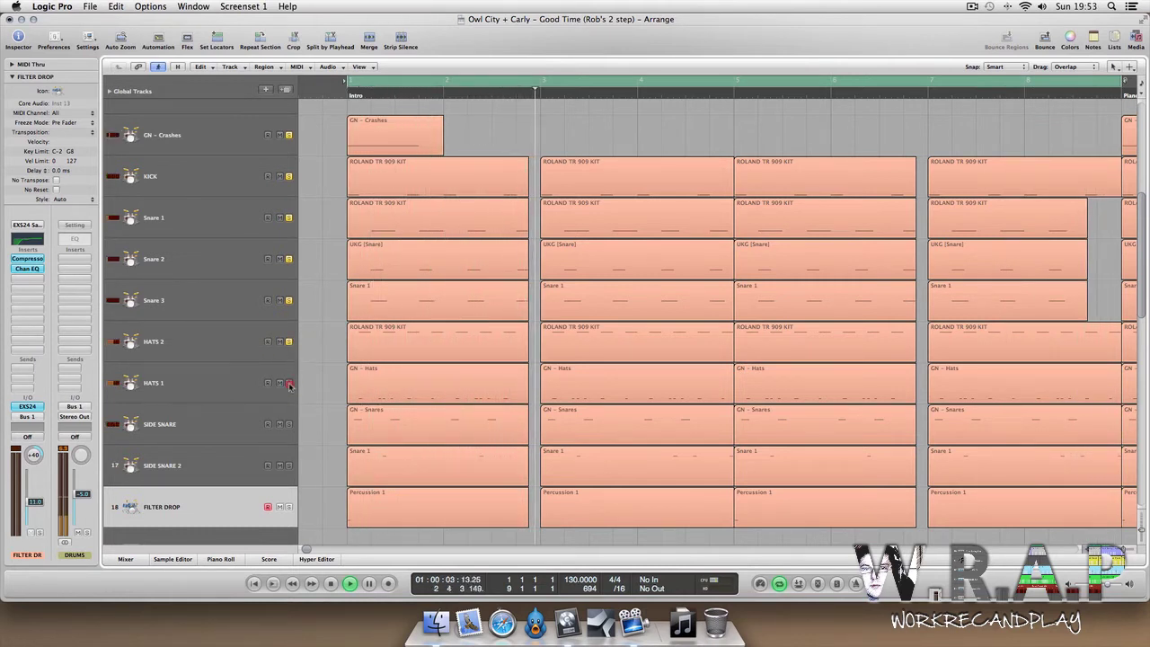
pyautogui.click(289, 384)
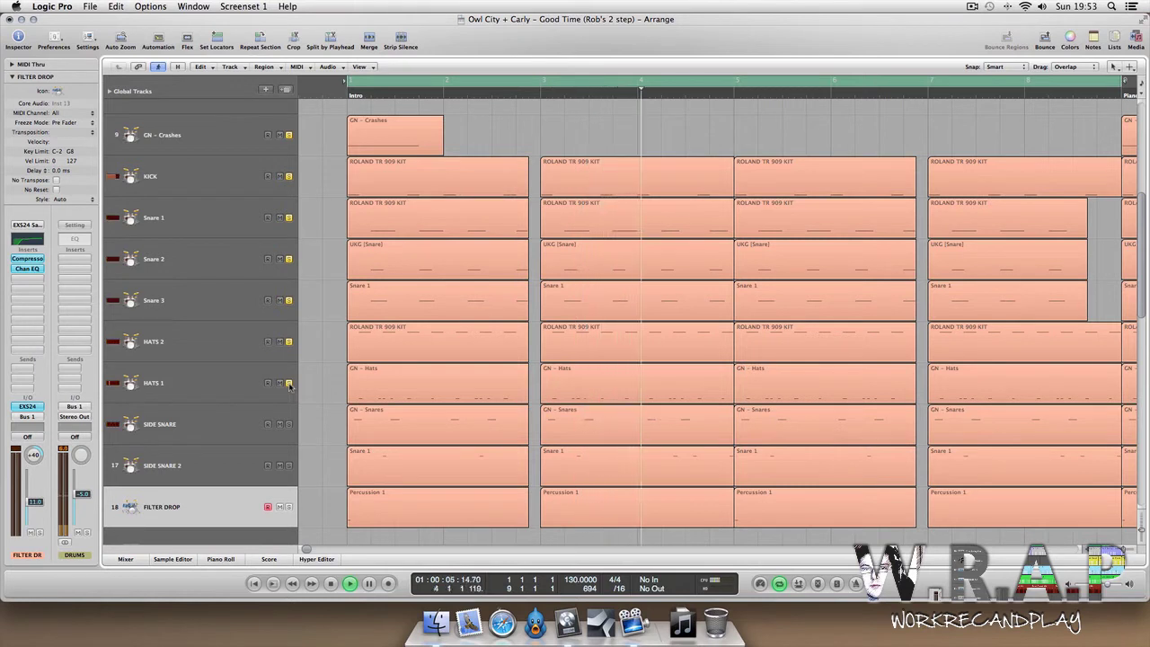
pyautogui.click(289, 426)
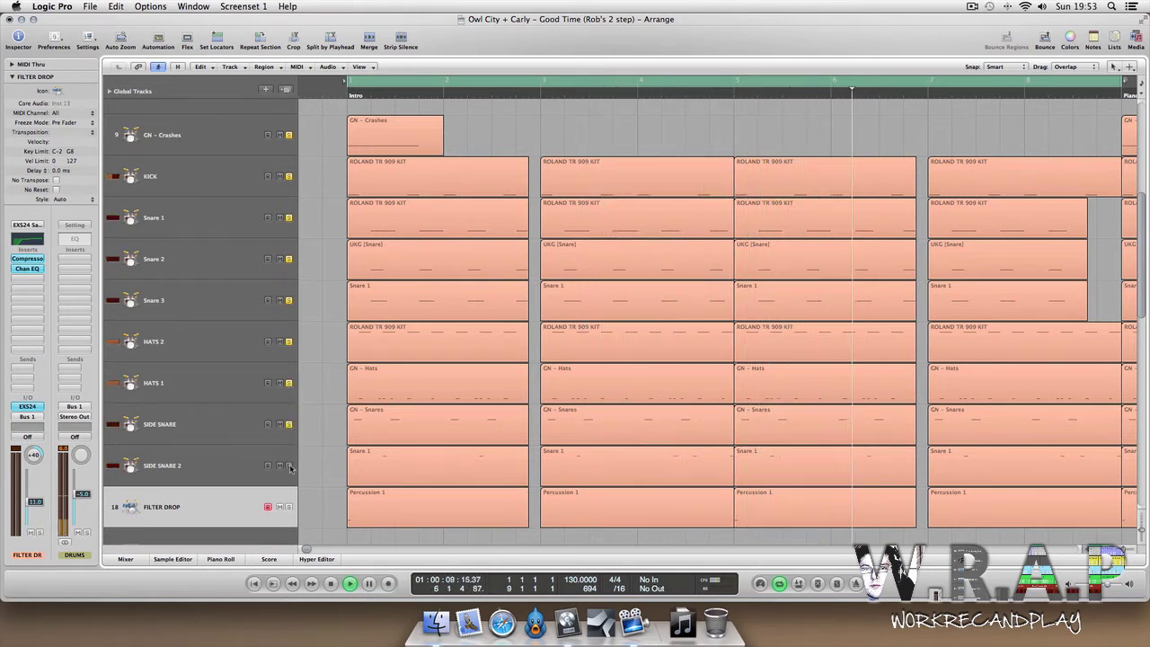
pyautogui.click(288, 467)
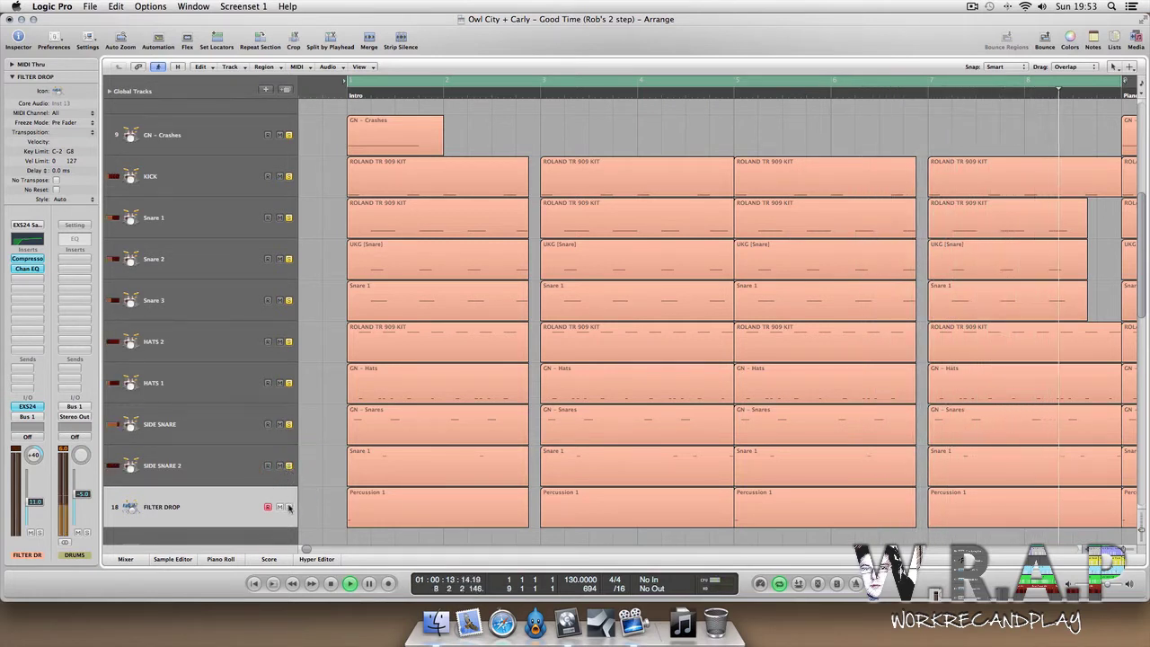
pyautogui.click(288, 506)
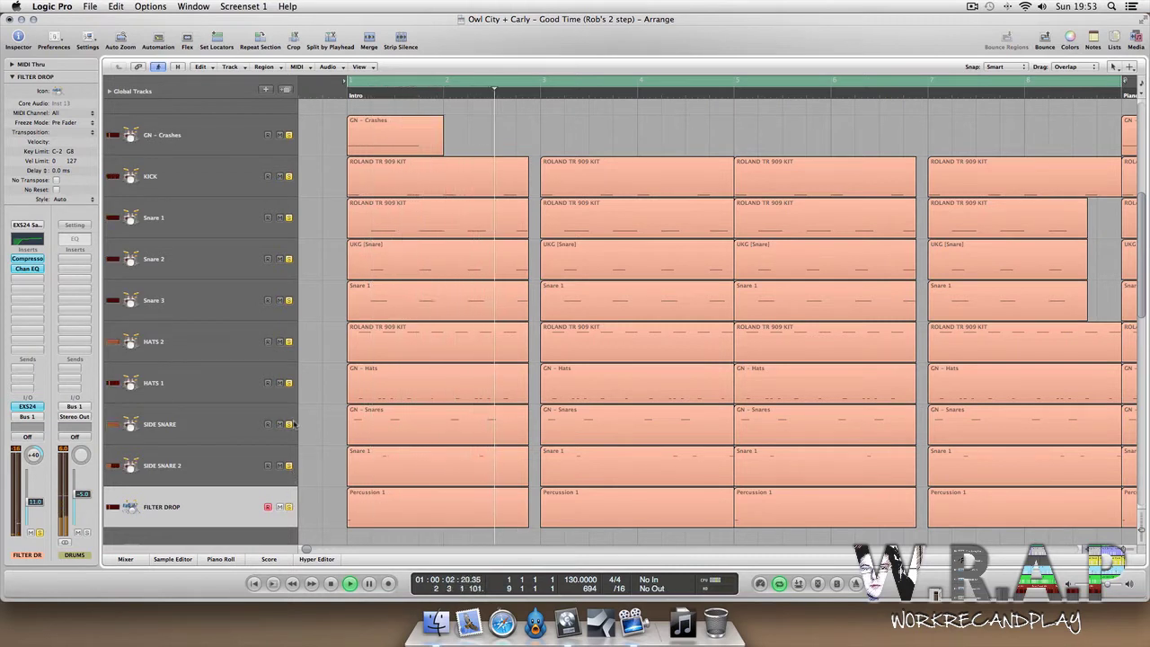
# Take GN - Crashes, KICK and the three main snare tracks out of solo one by one during playback.
pyautogui.click(288, 135)
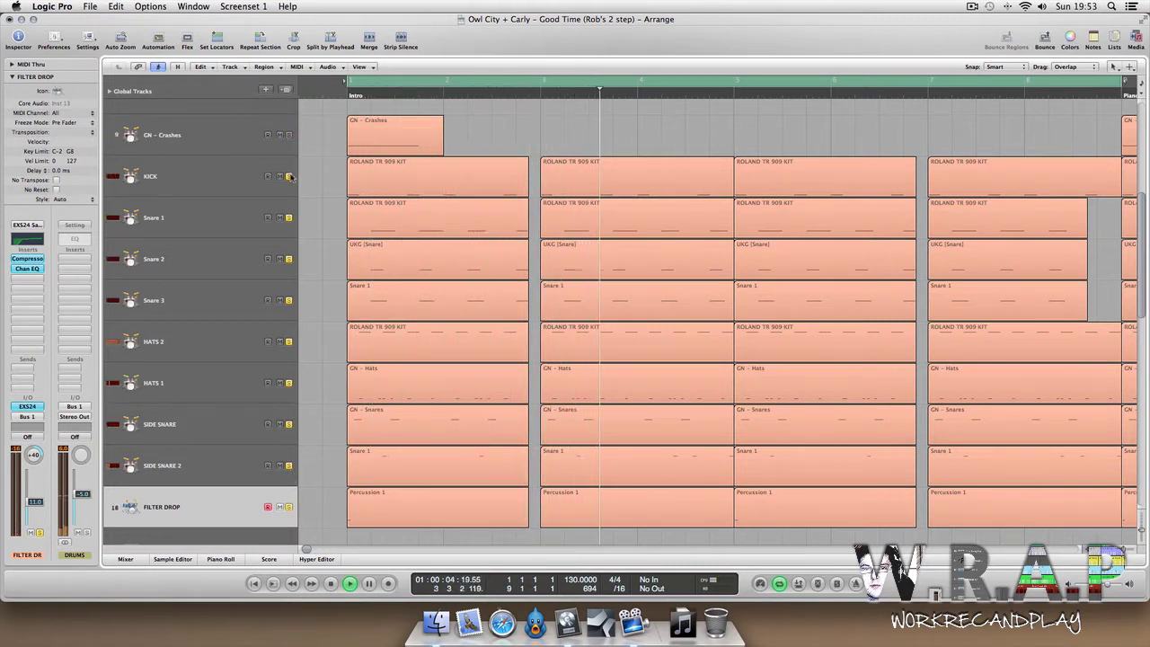
pyautogui.click(288, 176)
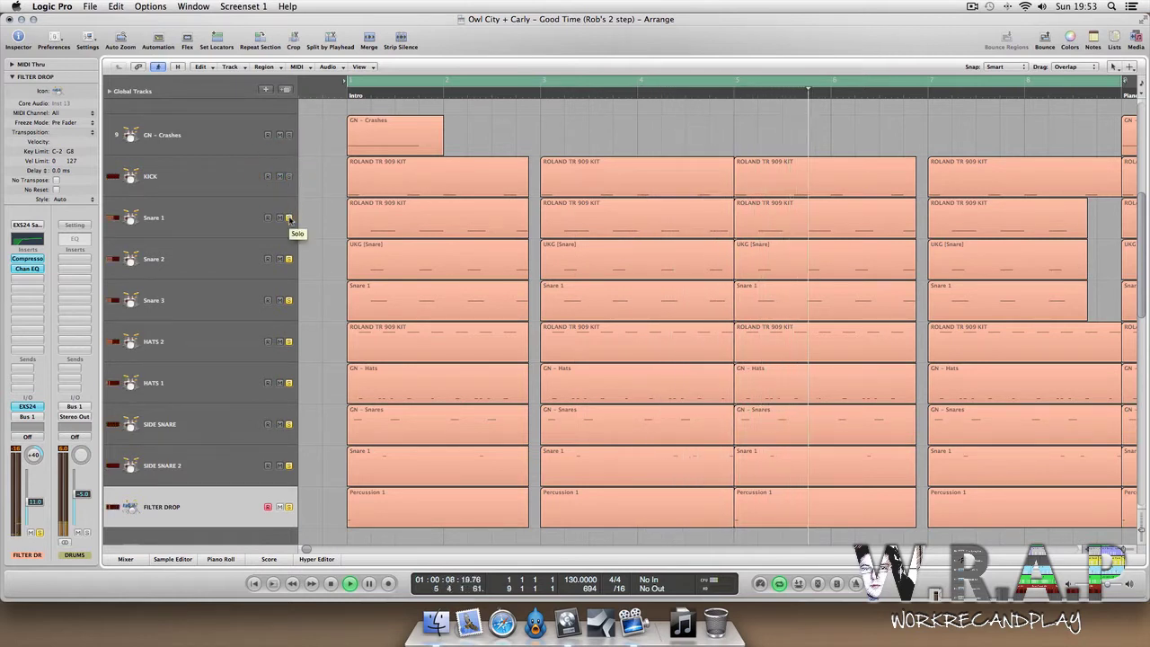
pyautogui.click(289, 218)
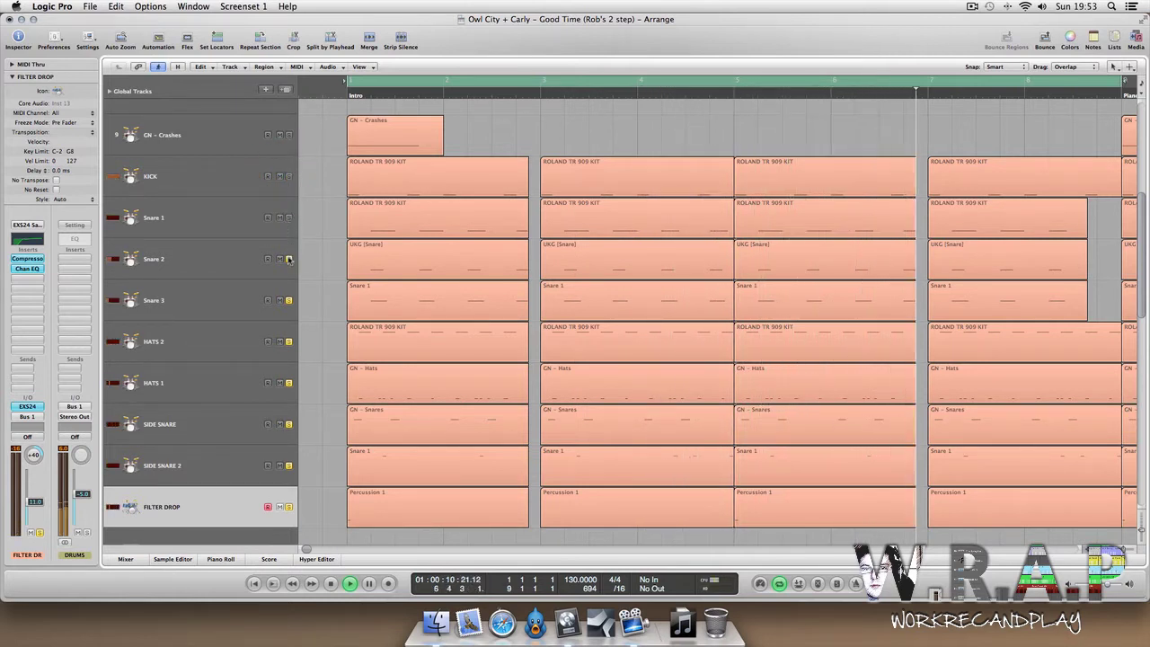
pyautogui.click(288, 259)
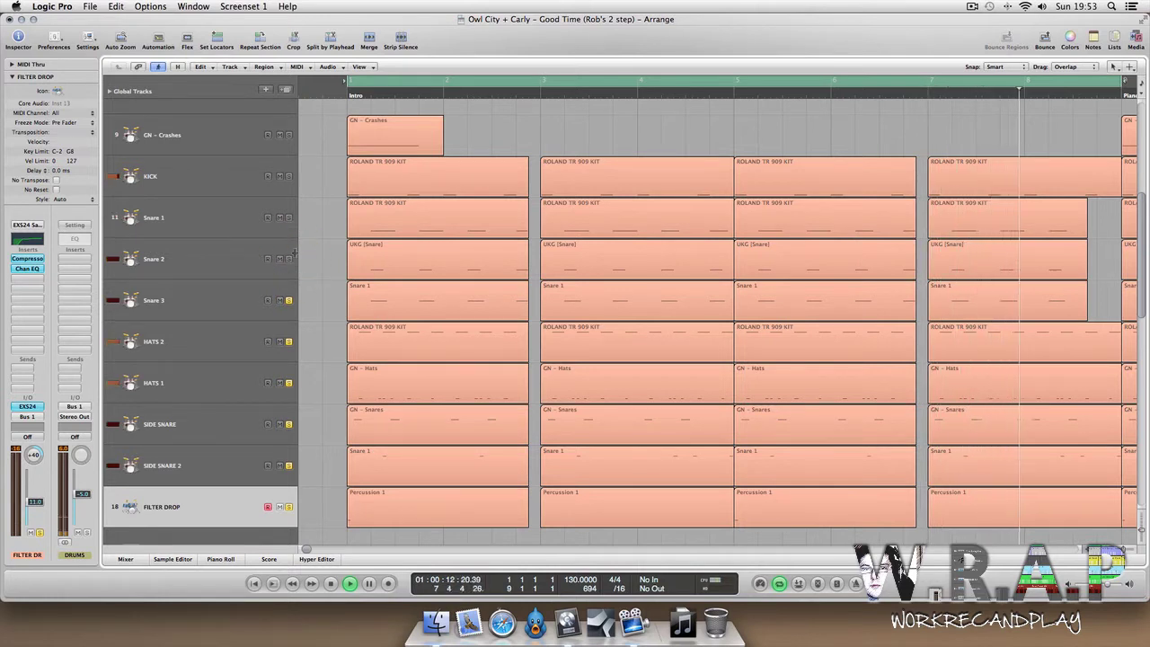
pyautogui.click(289, 300)
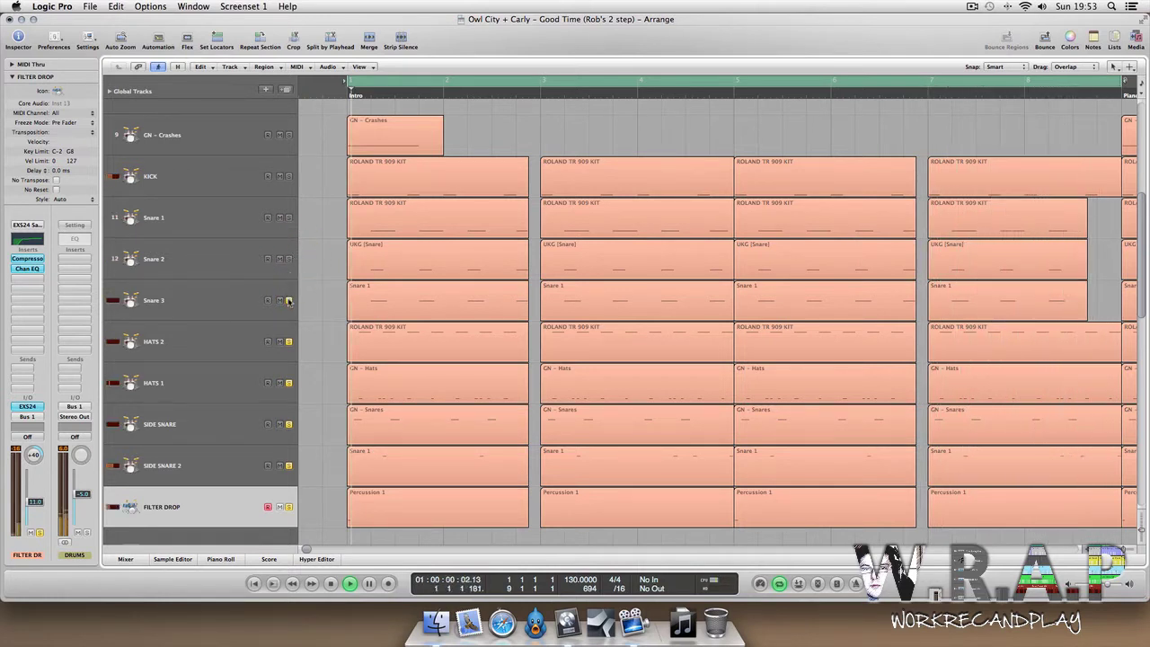
pyautogui.click(288, 300)
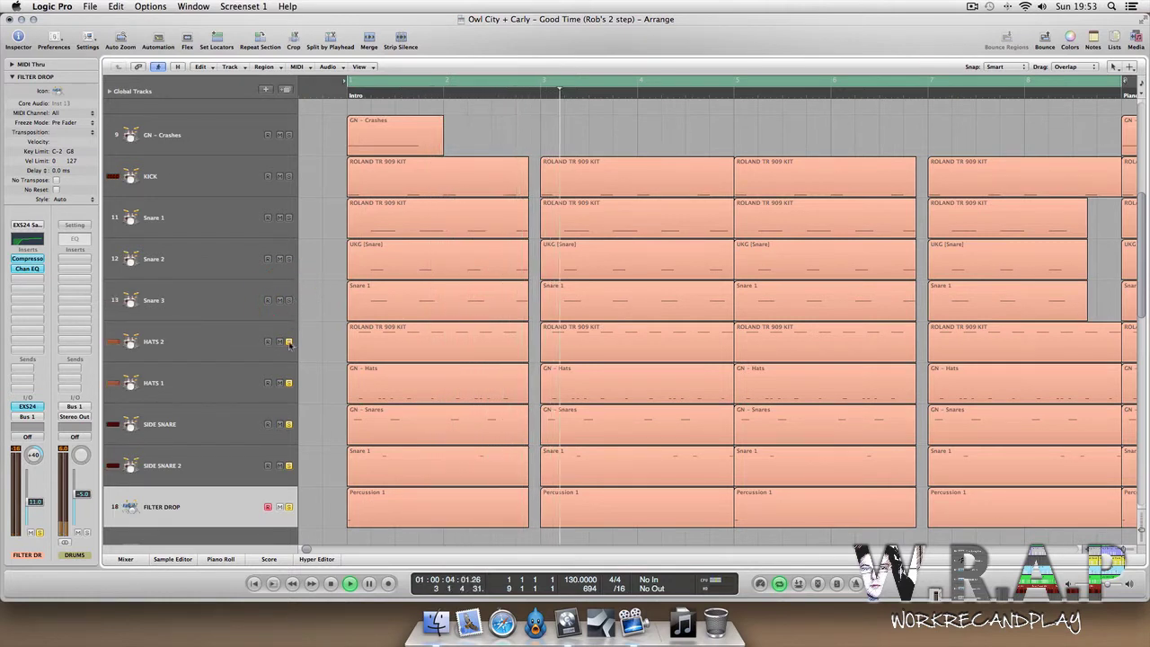
# Unsolo both hats, both side snares and FILTER DROP one by one, and stop playback.
pyautogui.click(289, 342)
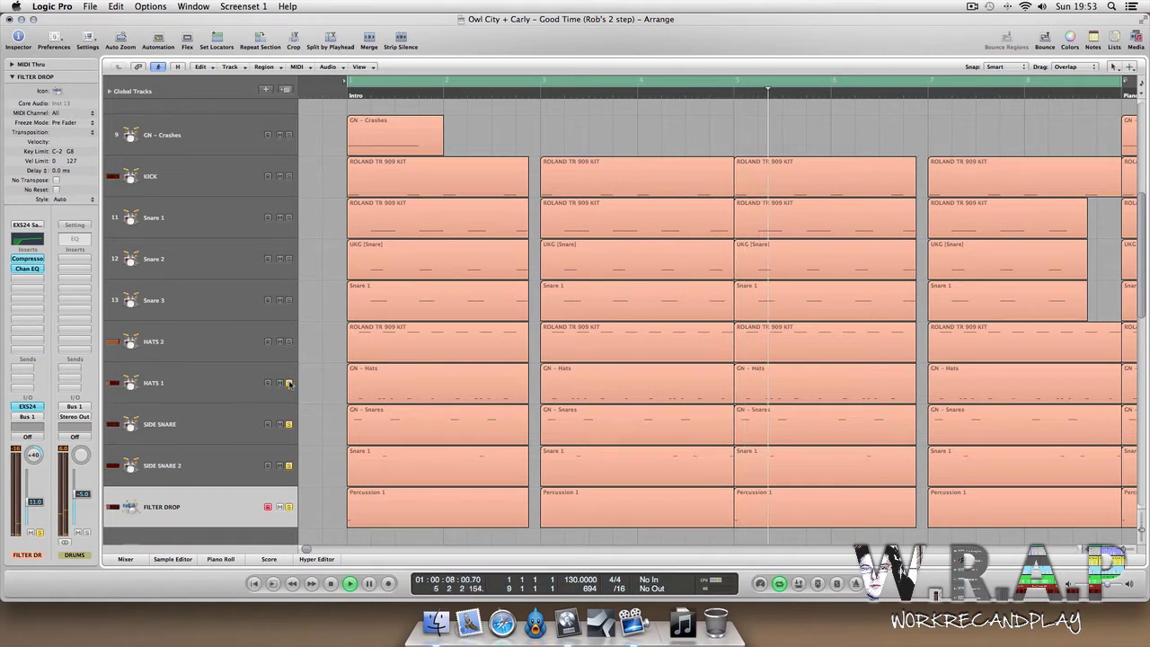
pyautogui.click(288, 383)
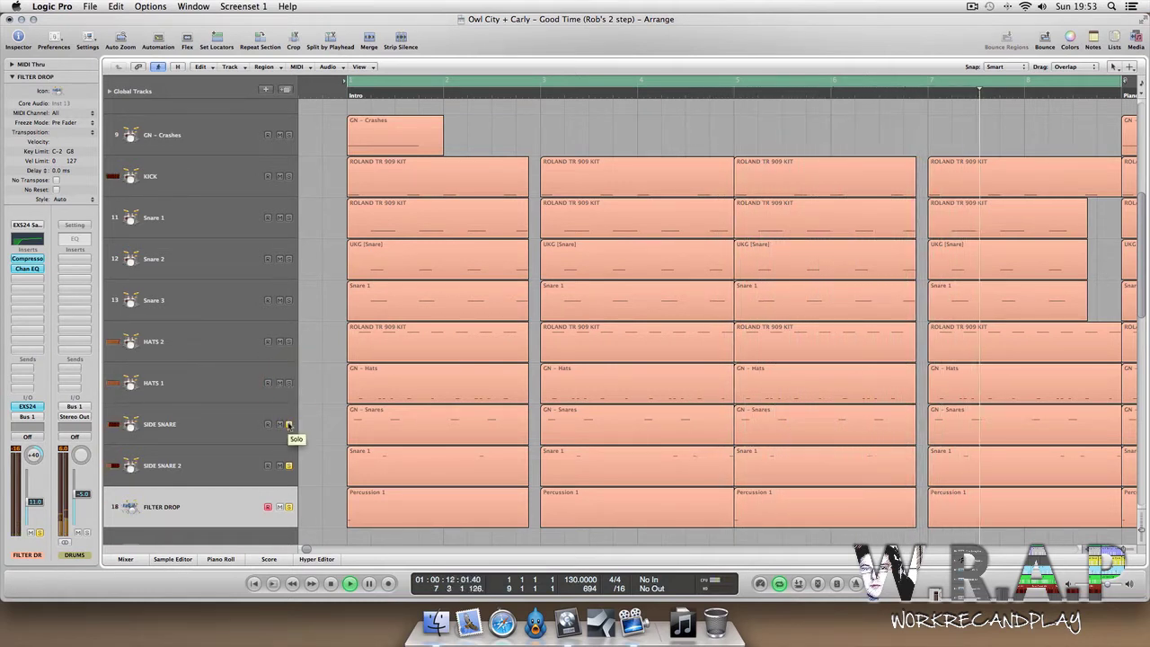
pyautogui.click(289, 424)
pyautogui.click(289, 465)
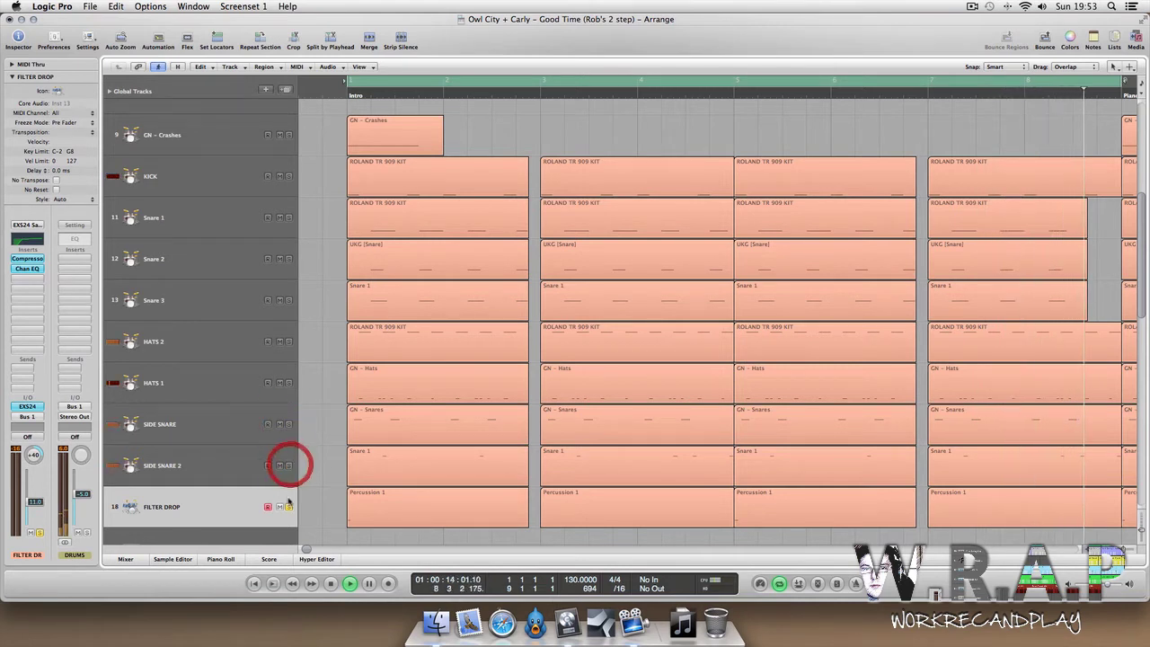
pyautogui.click(289, 506)
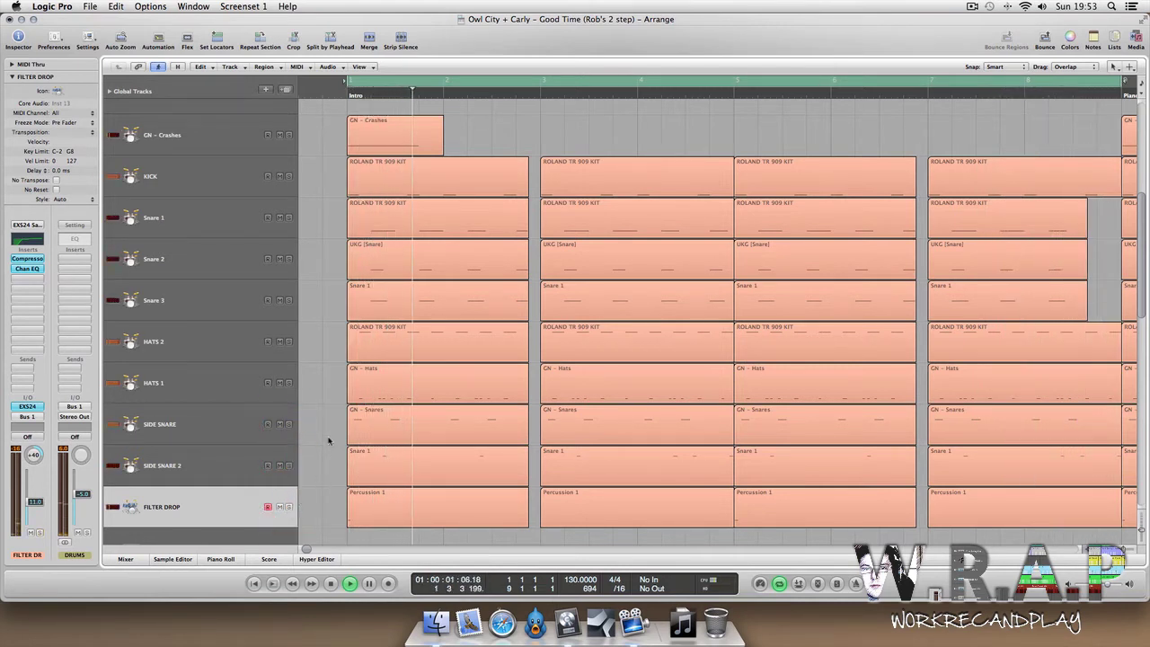
pyautogui.press('space')
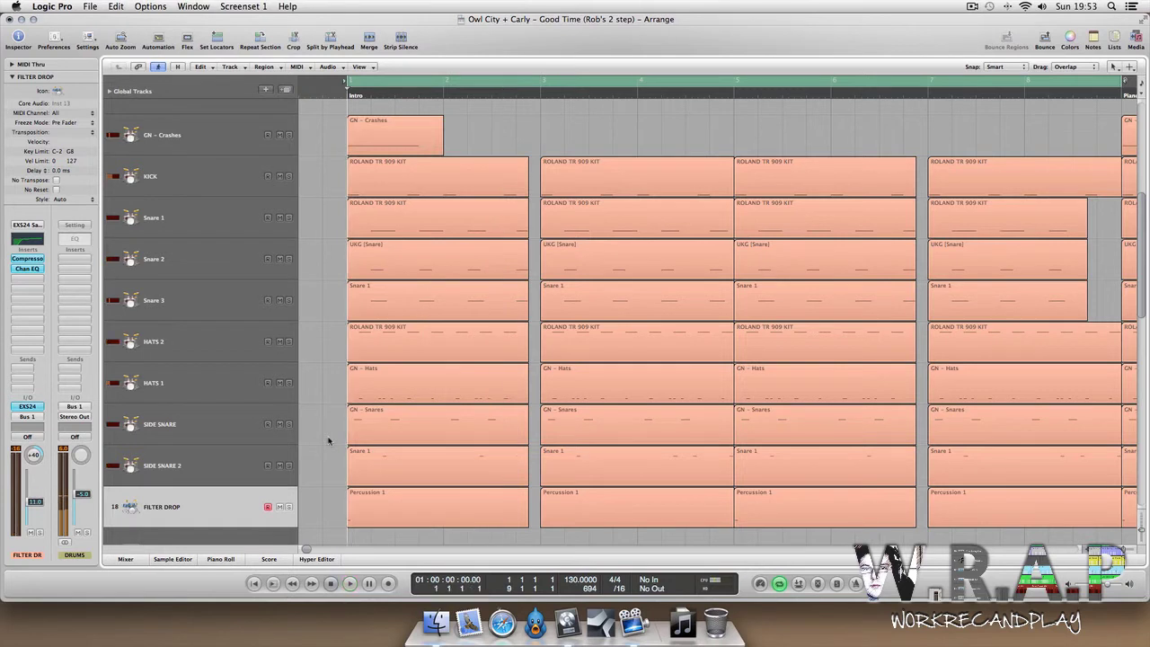
# Select GN - Crashes, KICK, Snare 1, Snare 2 and Snare 3 in turn to inspect their regions and channel strips.
pyautogui.click(329, 325)
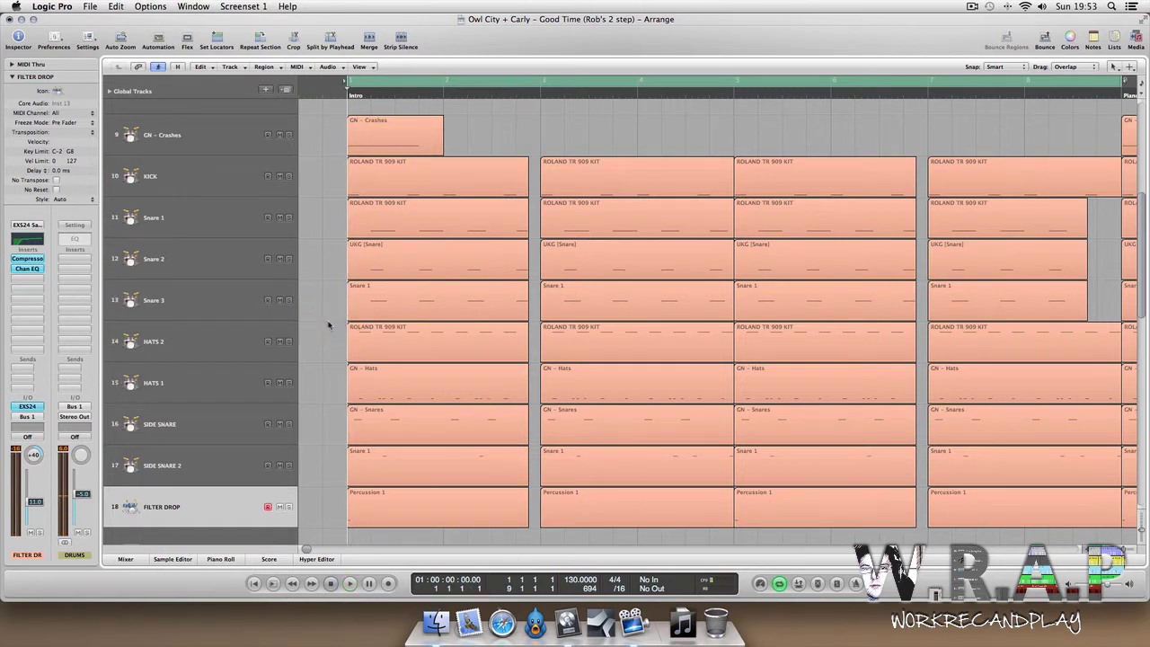
pyautogui.click(211, 139)
pyautogui.click(205, 185)
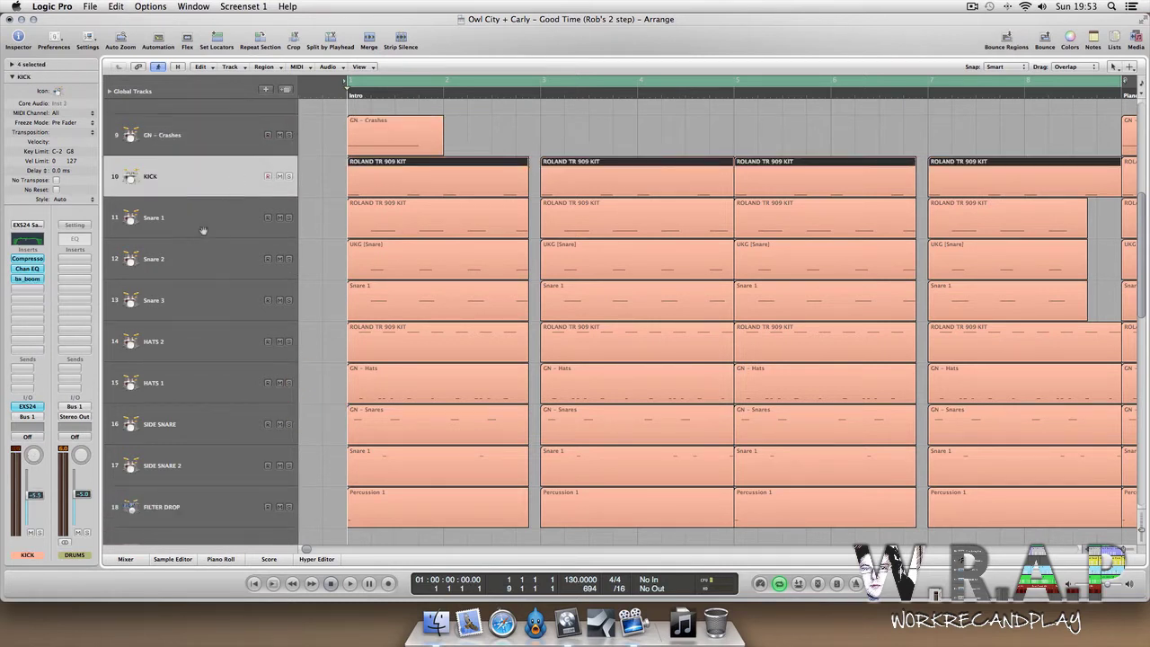
pyautogui.click(204, 222)
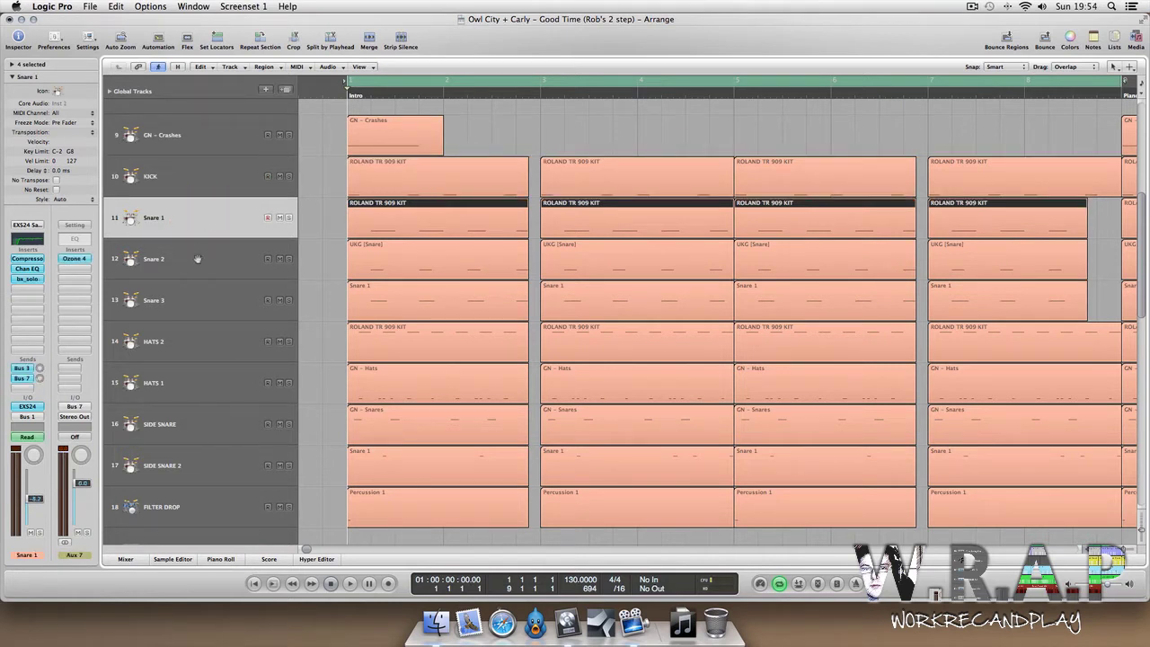
pyautogui.click(198, 258)
pyautogui.click(192, 301)
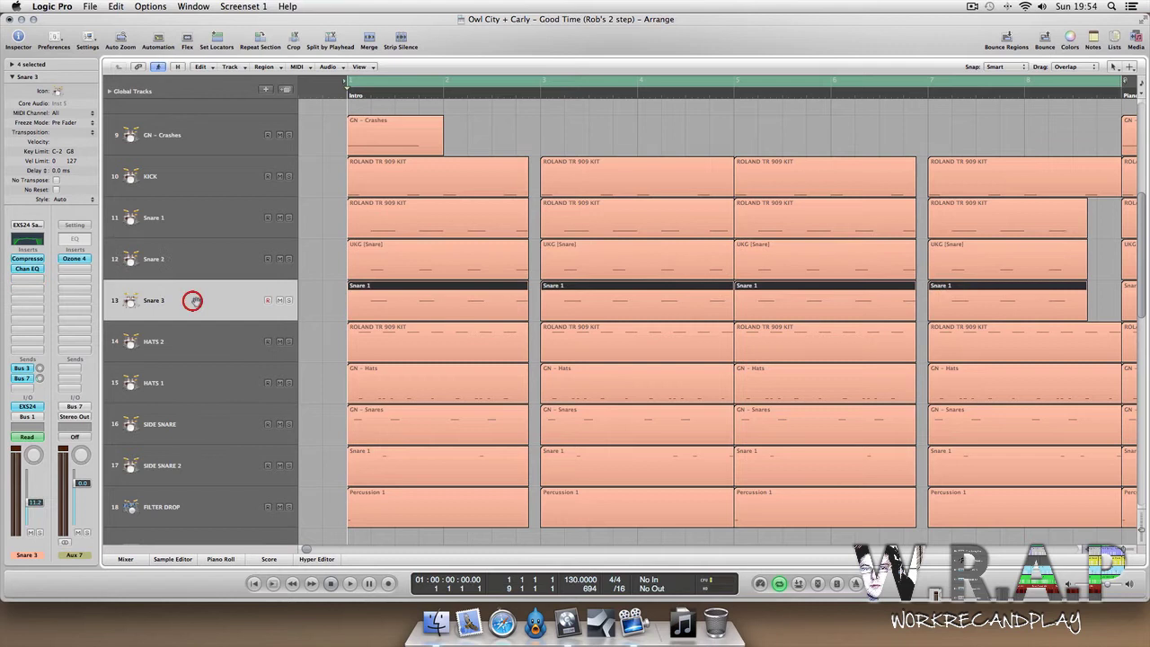
# Go through the three snare tracks again, followed by HATS 2, HATS 1 and SIDE SNARE, to compare their parts.
pyautogui.click(204, 221)
pyautogui.click(204, 261)
pyautogui.click(207, 300)
pyautogui.click(209, 352)
pyautogui.click(205, 381)
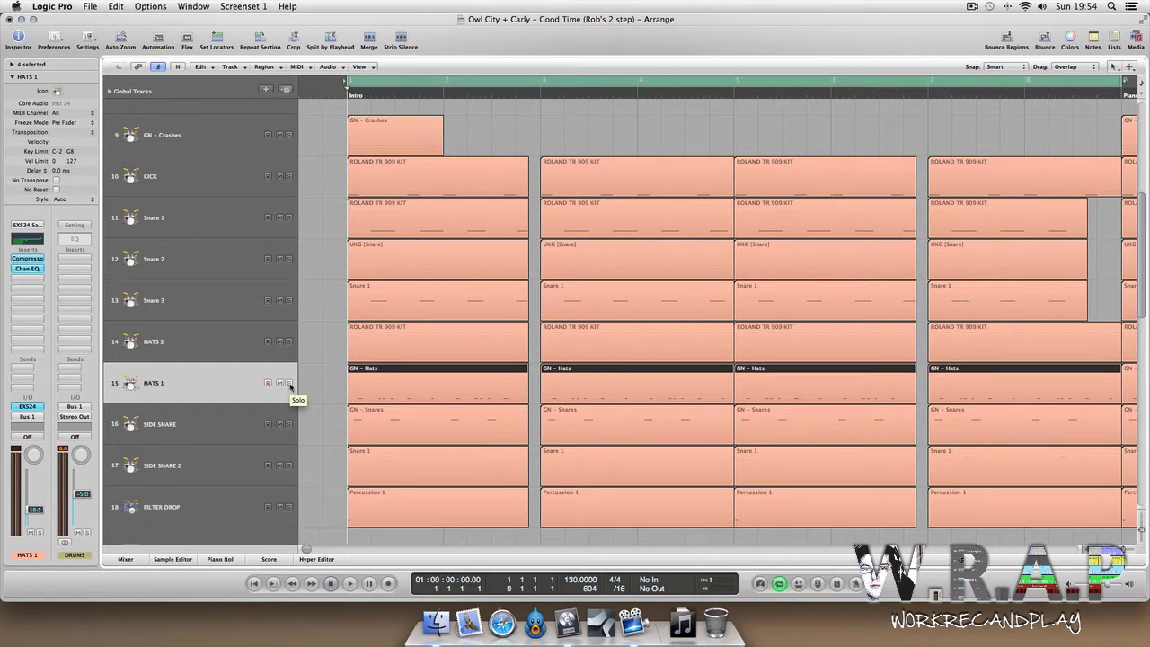
pyautogui.click(213, 423)
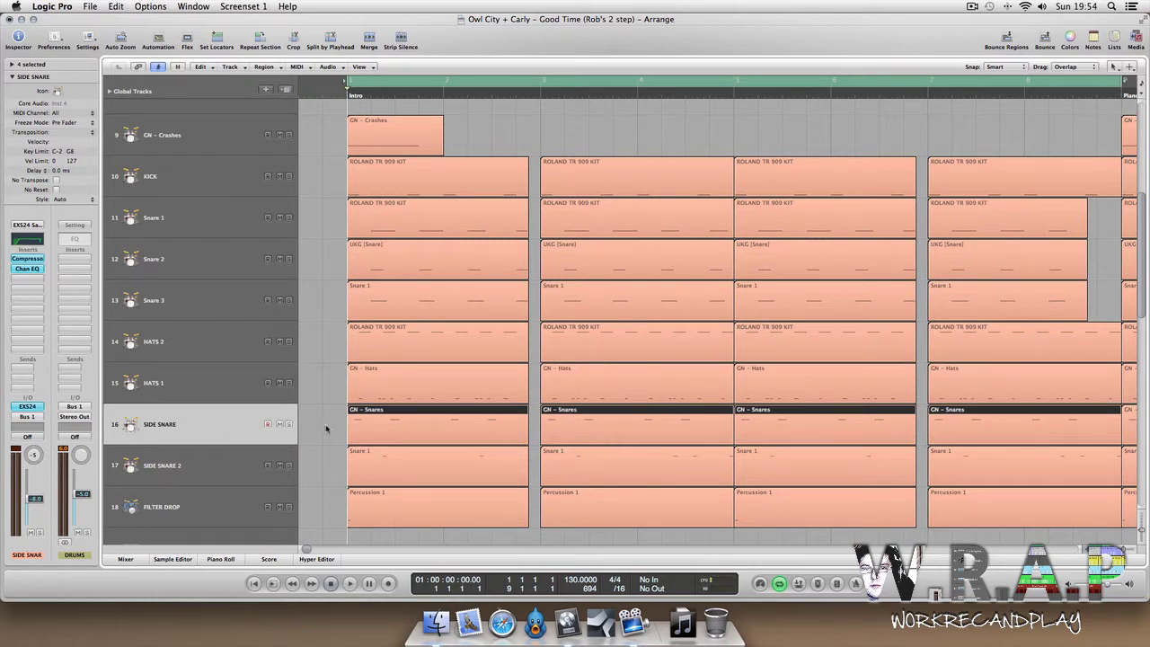
# Audition SIDE SNARE 2 soloed, play it together with SIDE SNARE, and clear both solos.
pyautogui.click(209, 467)
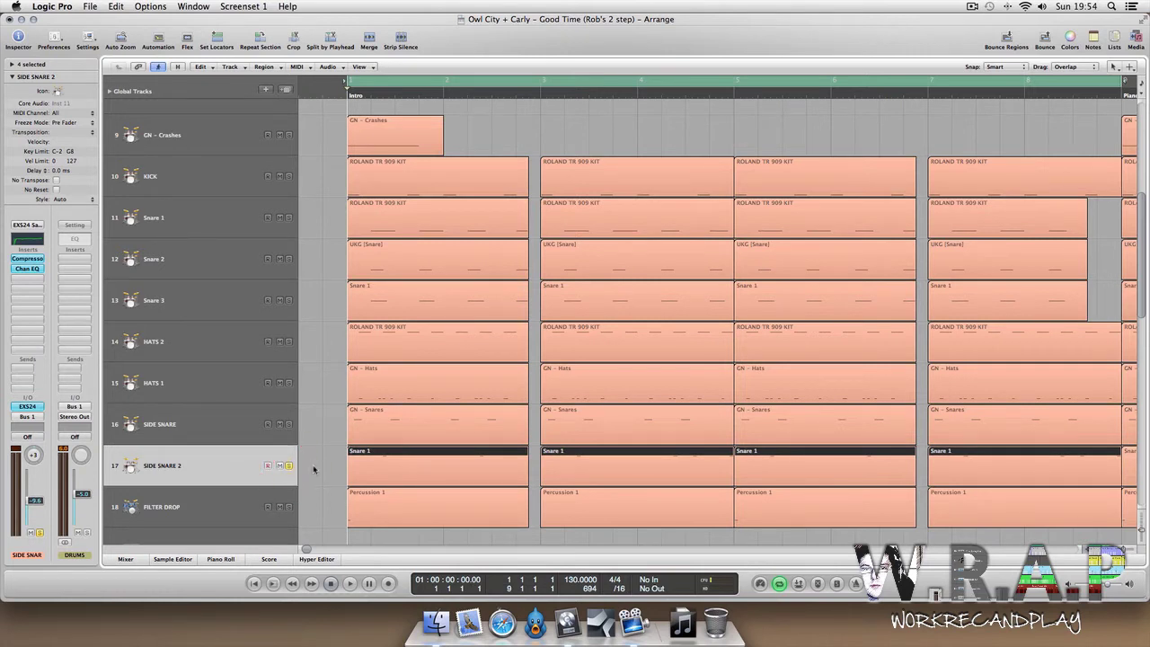
pyautogui.press('space')
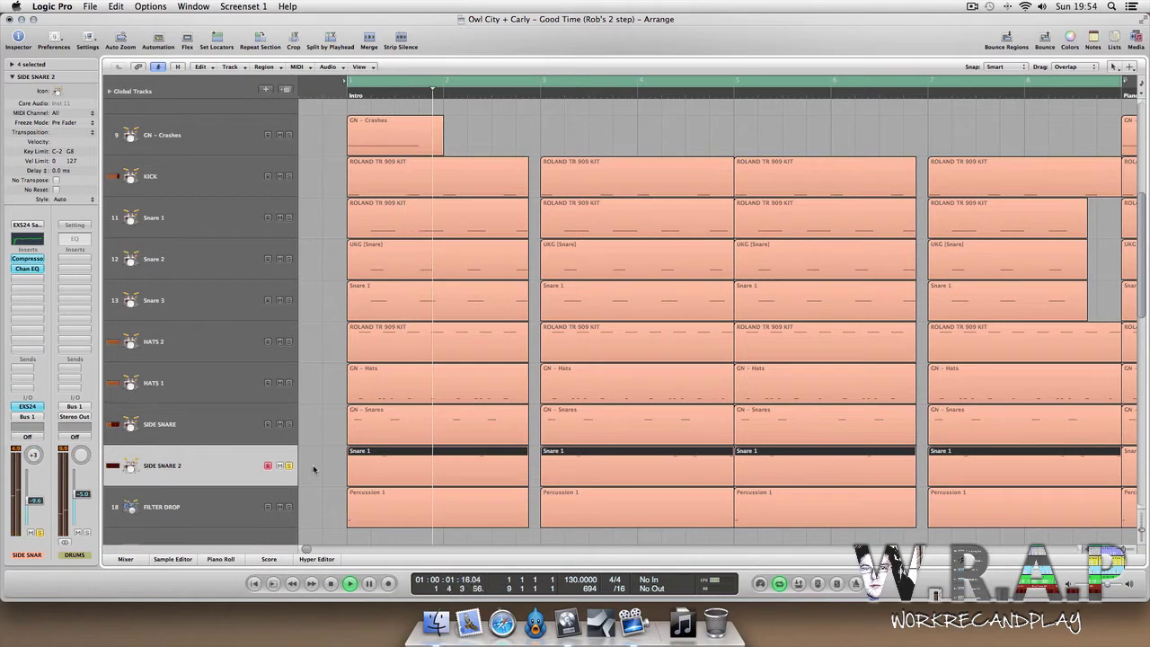
pyautogui.press('space')
pyautogui.click(289, 427)
pyautogui.press('space')
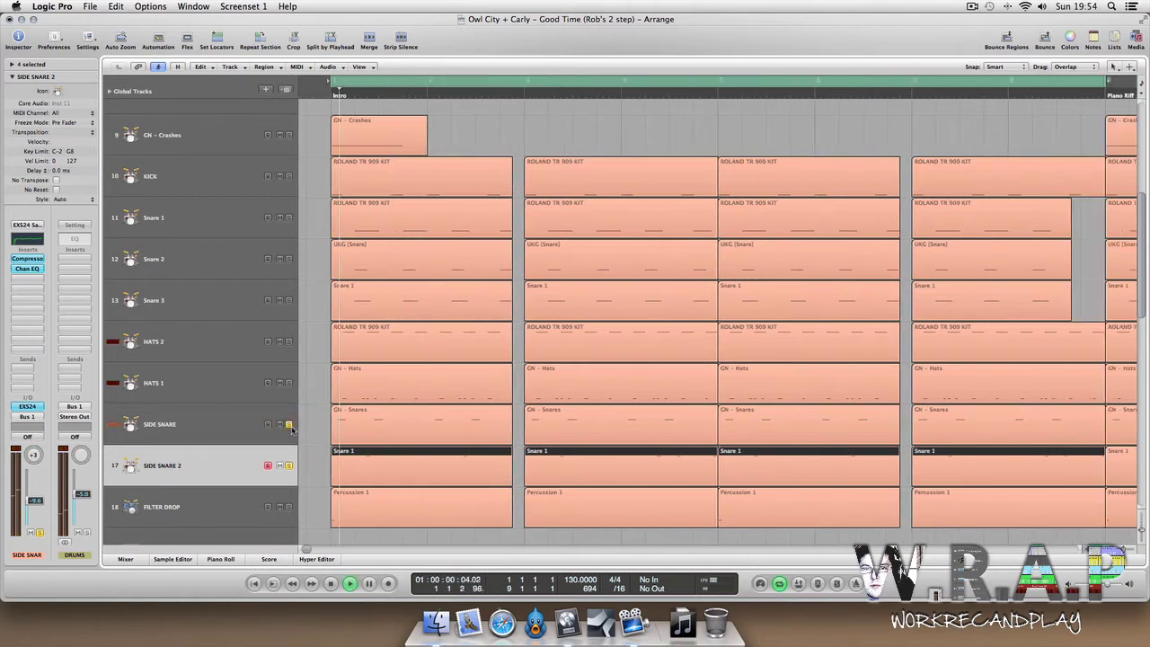
pyautogui.press('space')
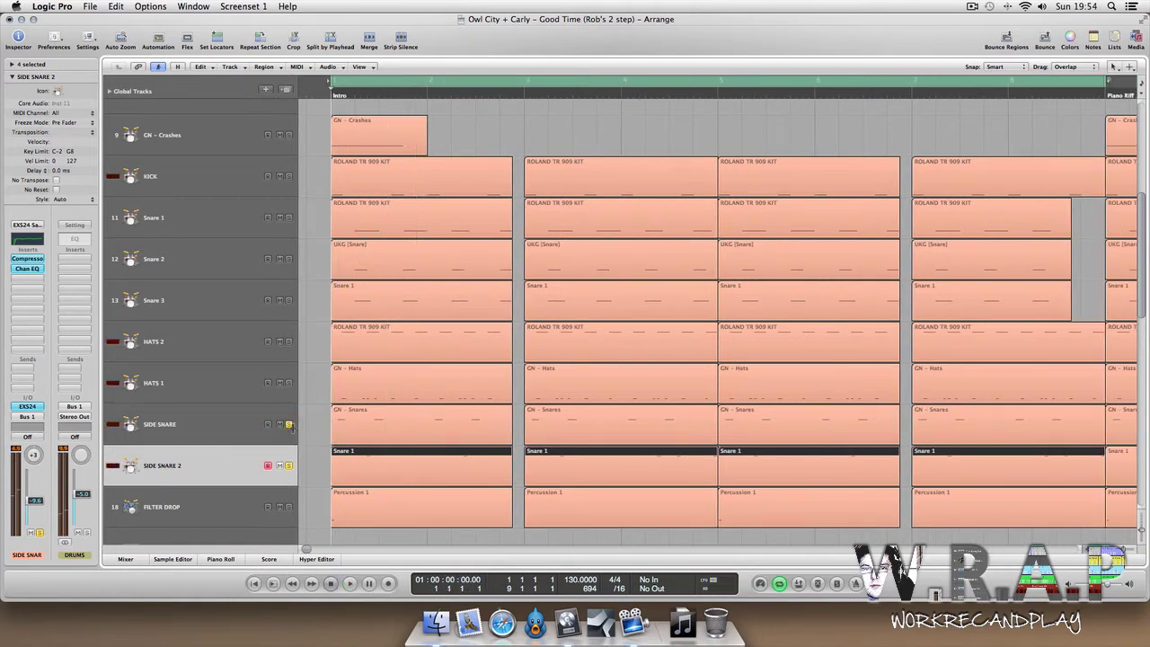
pyautogui.click(290, 466)
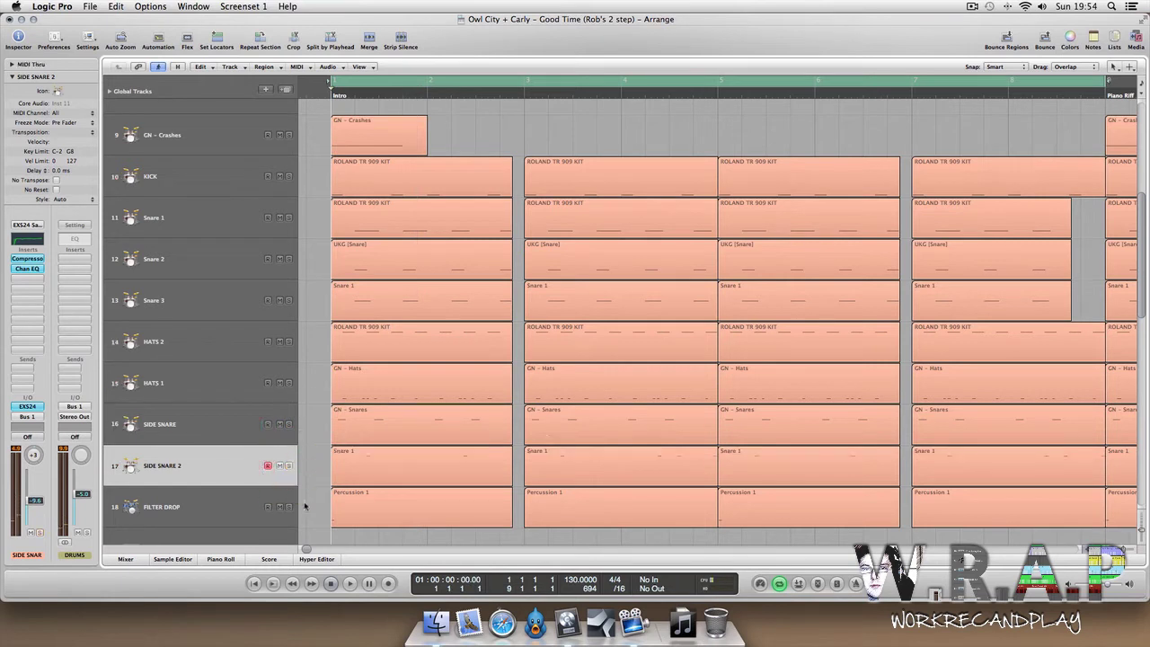
# Audition the FILTER DROP track soloed, clear its solo, and bring the full arrangement into view with no regions selected.
pyautogui.click(271, 508)
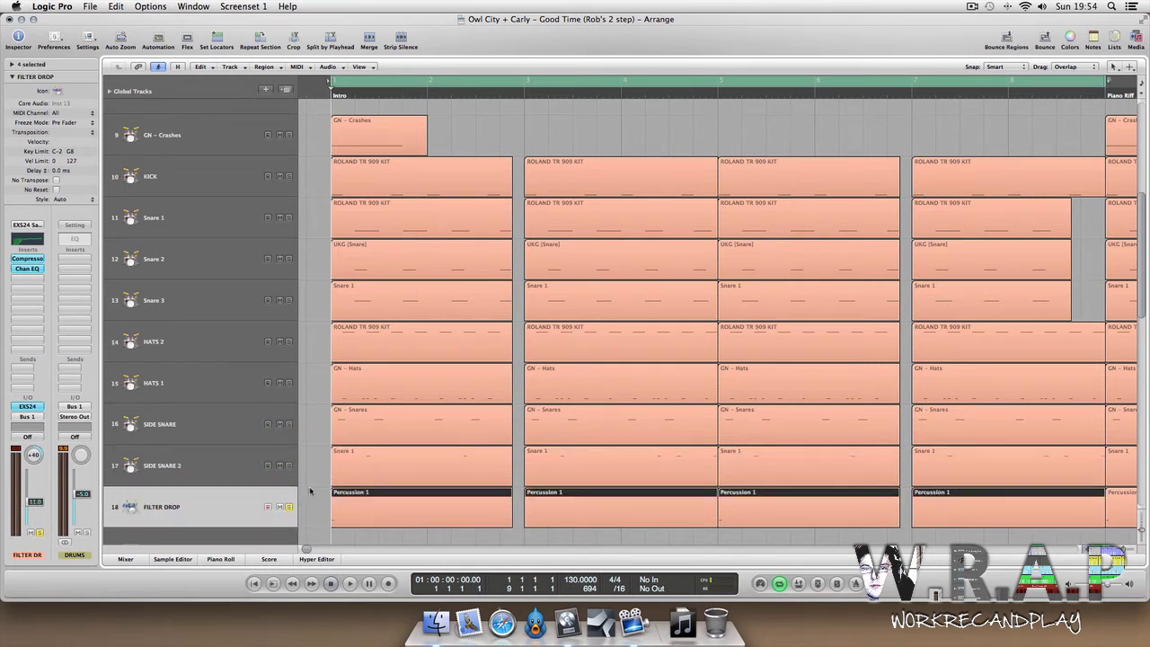
pyautogui.press('space')
pyautogui.press('super+a')
pyautogui.press('z')
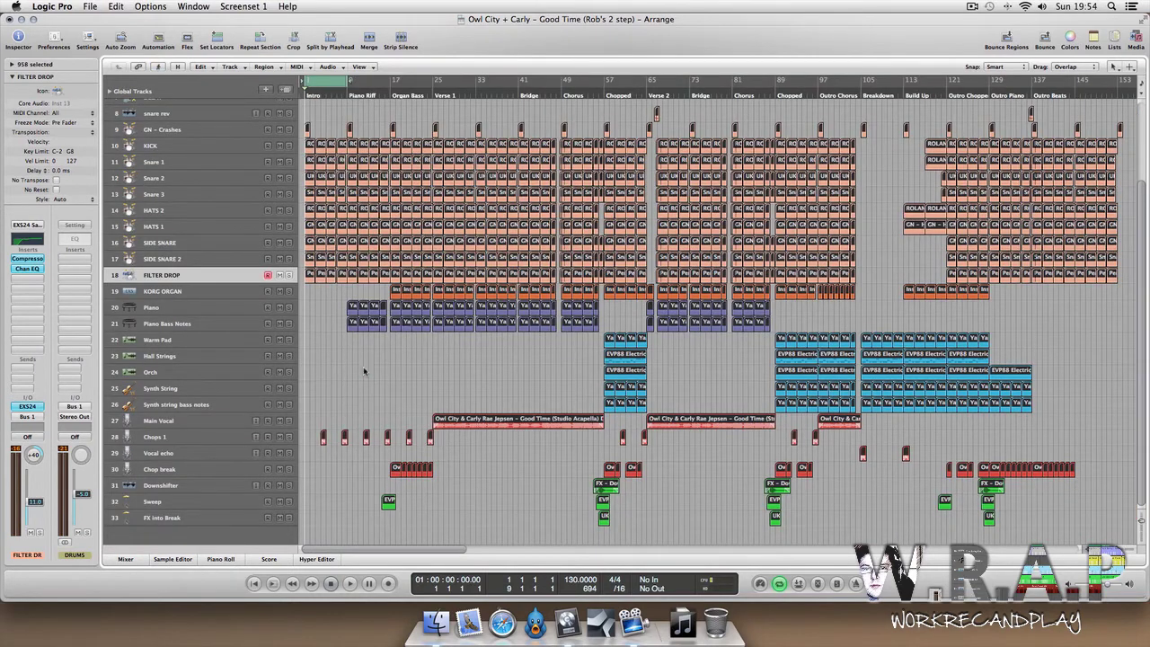
pyautogui.click(364, 371)
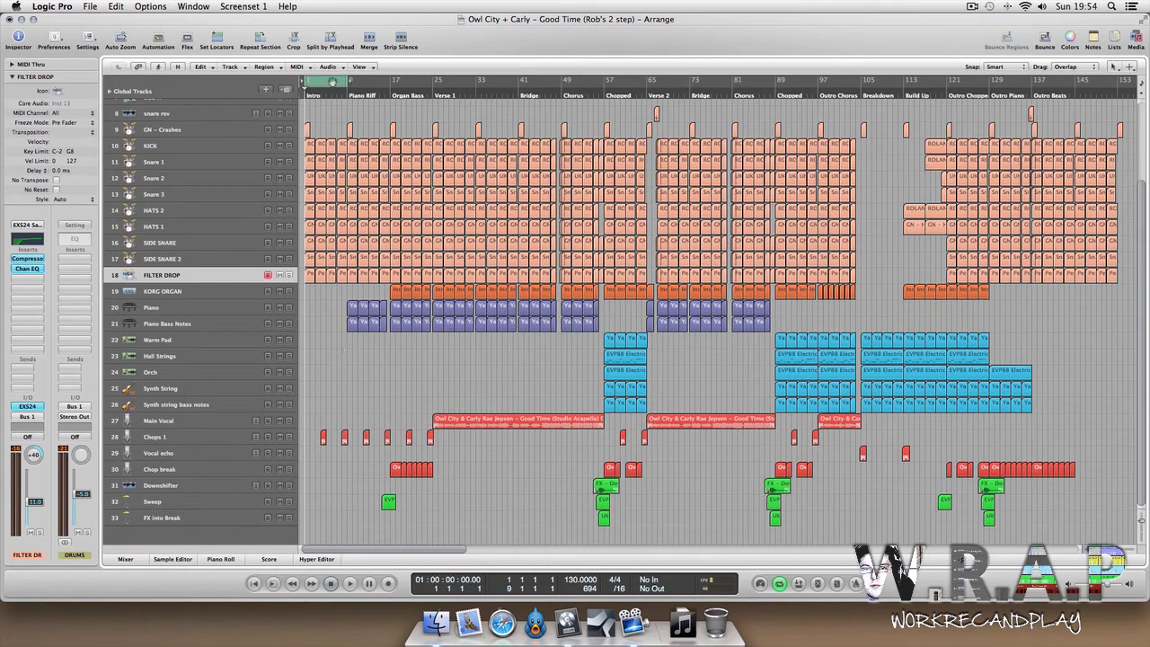
# Set the cycle range over the Piano Riff section, bars 9 to 17, and solo the Piano and Piano Bass Notes tracks.
pyautogui.moveTo(349, 82); pyautogui.dragTo(390, 82)
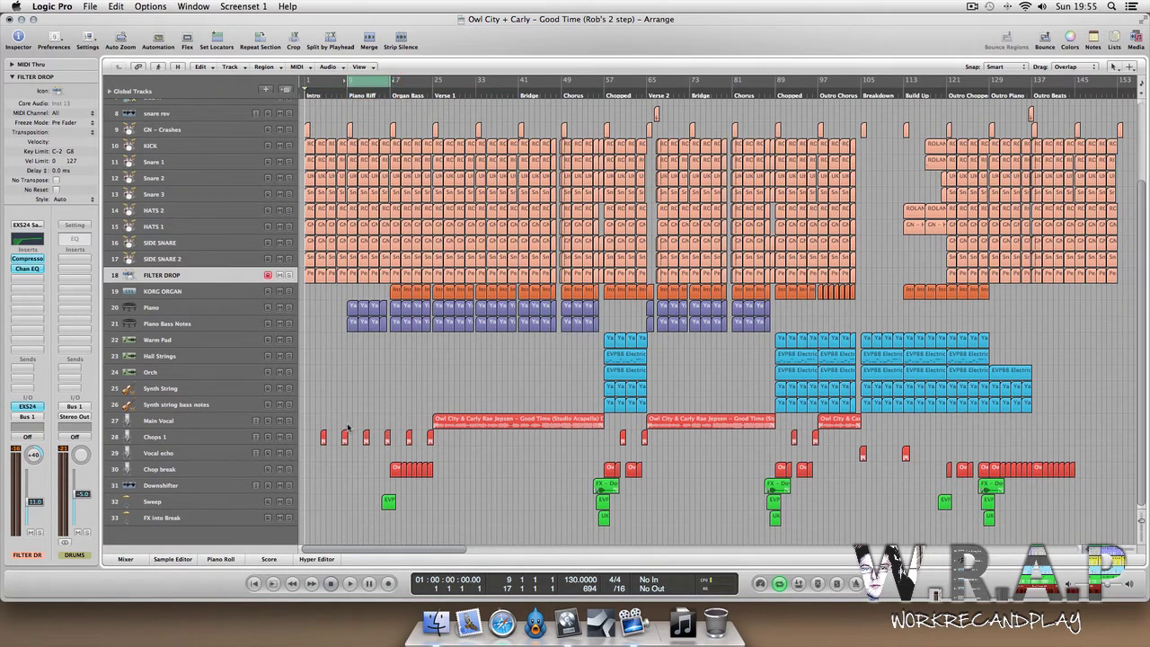
pyautogui.moveTo(333, 353); pyautogui.dragTo(398, 291)
pyautogui.click(290, 241)
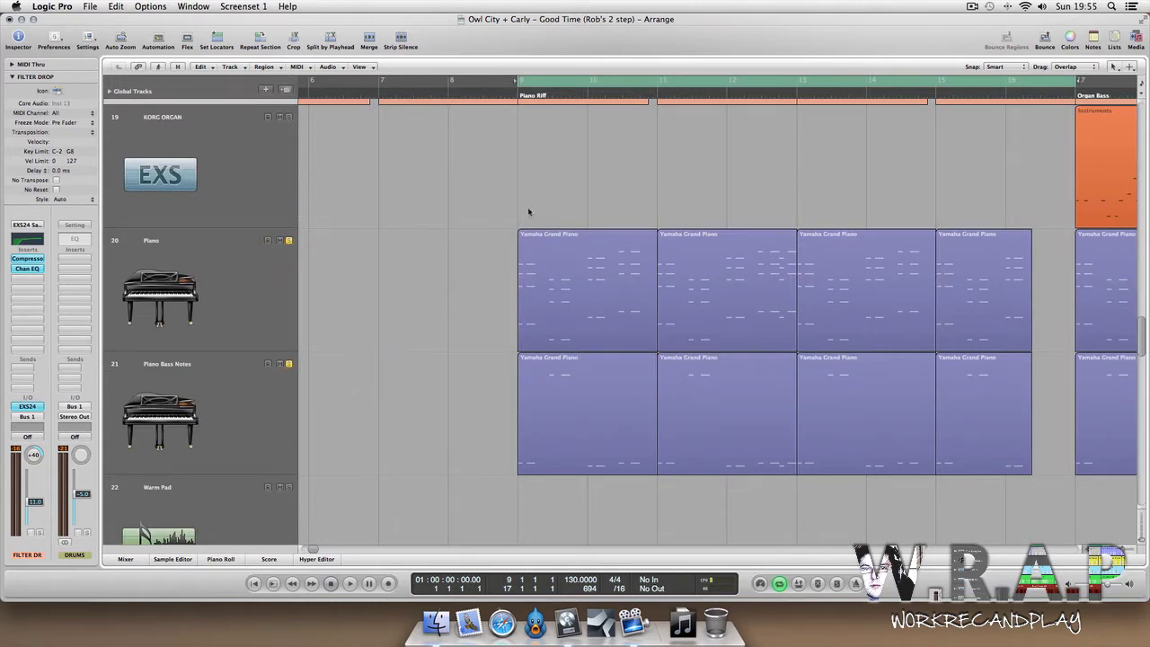
# Compare the Piano and Piano Bass Notes regions in the Piano Riff section by selecting them together and track by track.
pyautogui.moveTo(529, 212); pyautogui.dragTo(945, 432)
pyautogui.moveTo(477, 260); pyautogui.dragTo(979, 392)
pyautogui.moveTo(493, 281); pyautogui.dragTo(979, 281)
pyautogui.moveTo(471, 411); pyautogui.dragTo(1003, 426)
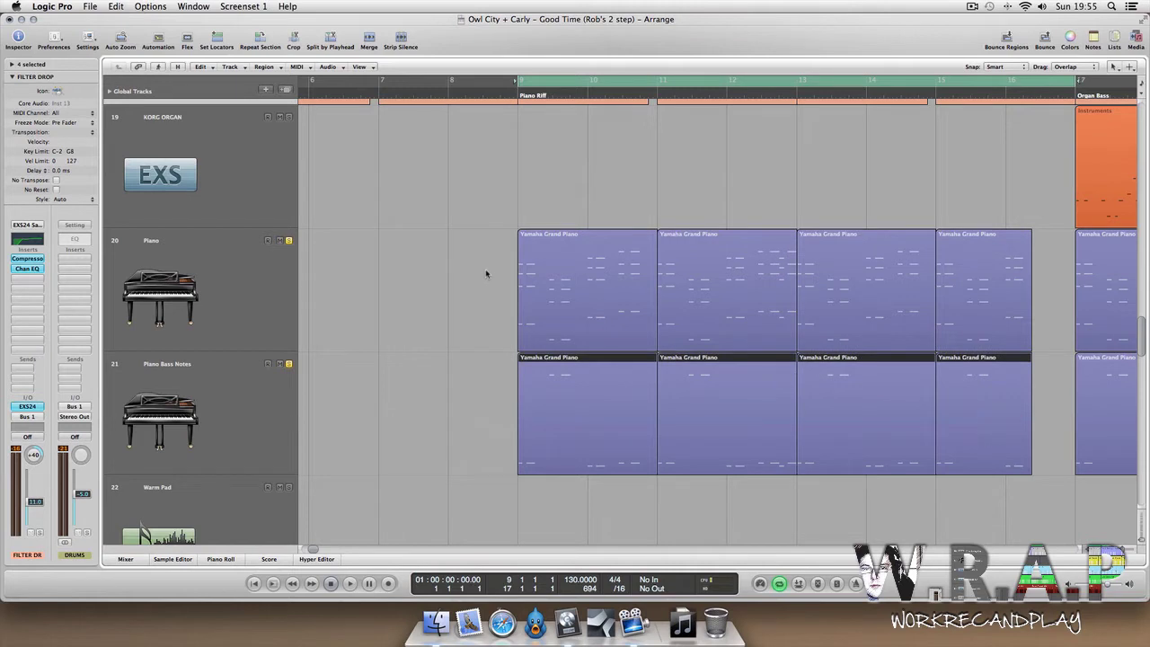
pyautogui.moveTo(486, 274); pyautogui.dragTo(963, 422)
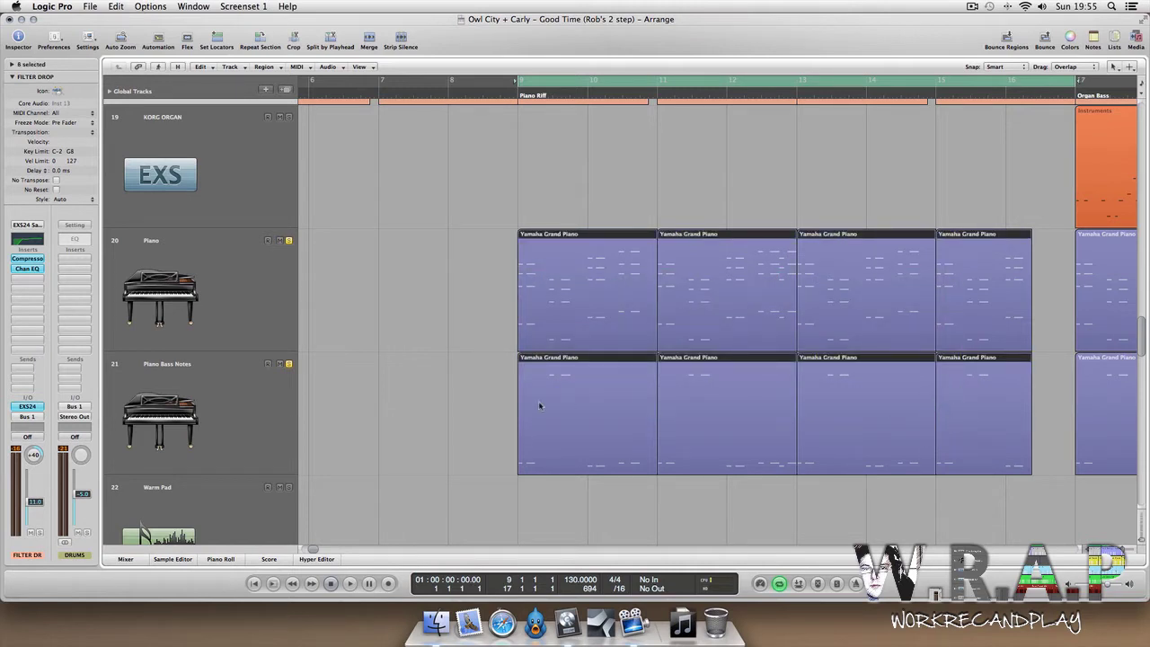
pyautogui.moveTo(458, 392); pyautogui.dragTo(994, 435)
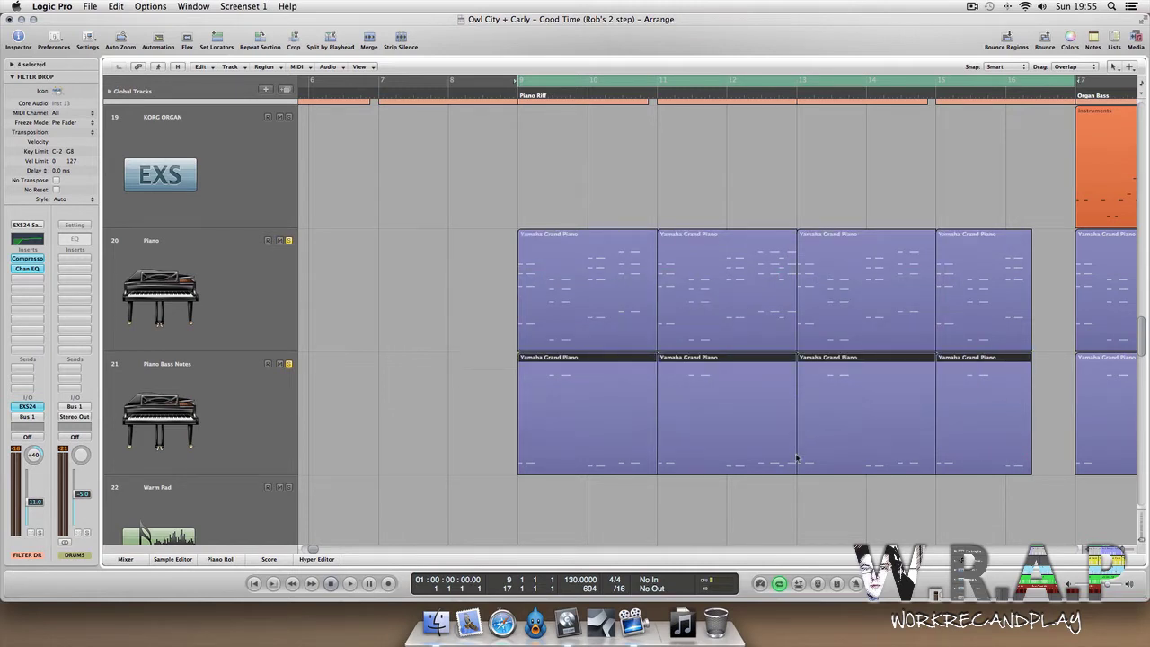
pyautogui.click(492, 270)
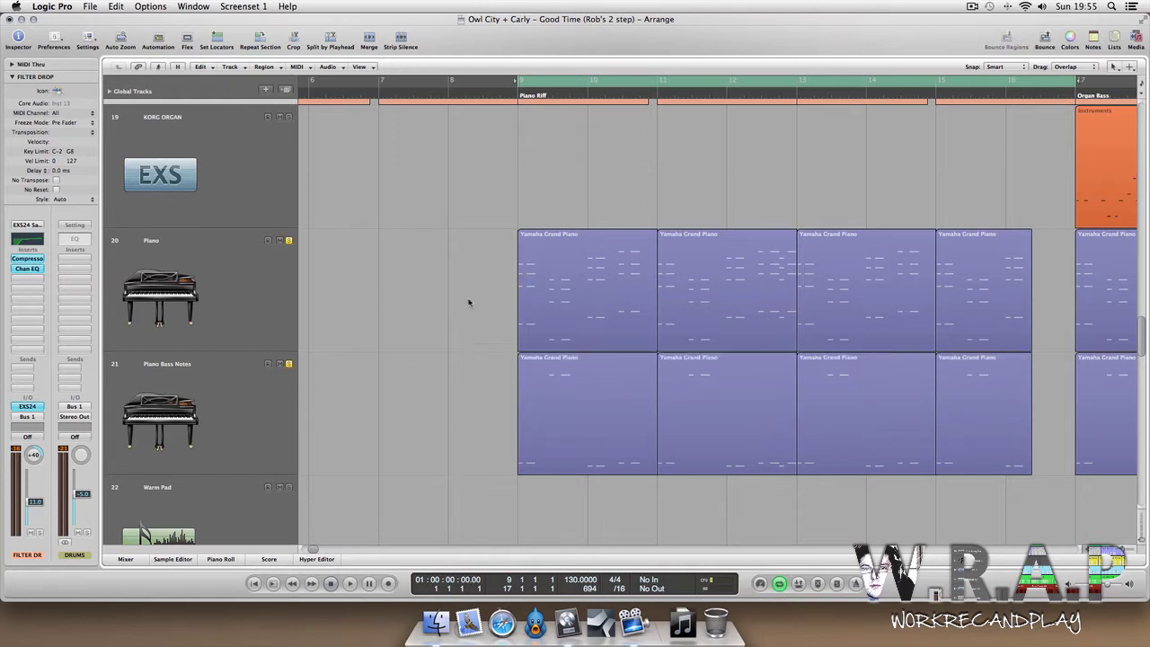
pyautogui.moveTo(469, 297); pyautogui.dragTo(1052, 293)
pyautogui.moveTo(490, 406); pyautogui.dragTo(1028, 418)
pyautogui.click(440, 313)
# Audition the two soloed piano tracks over the cycle and inspect the channel strips of Piano and Piano Bass Notes.
pyautogui.press('space')
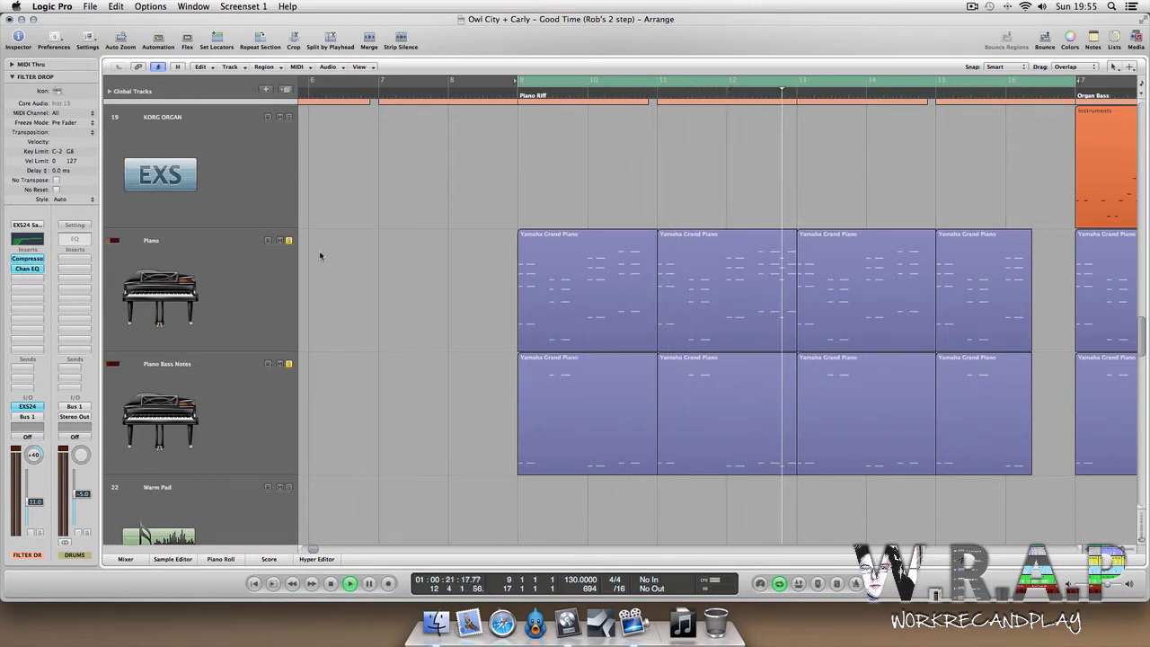
pyautogui.click(256, 286)
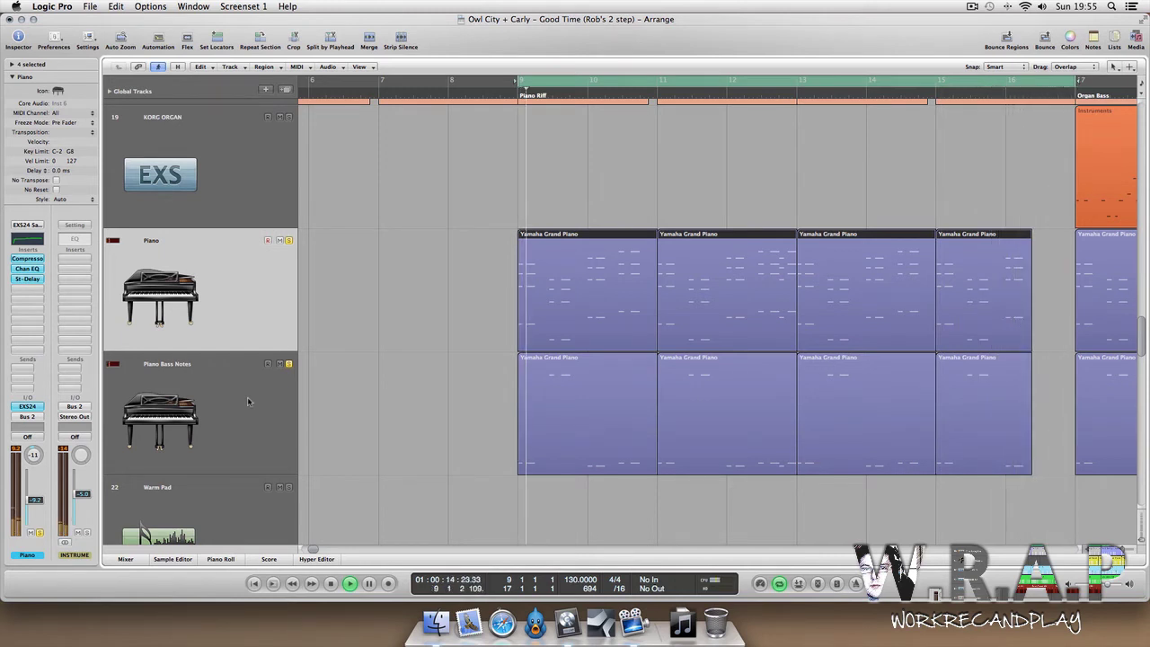
pyautogui.press('space')
pyautogui.click(387, 302)
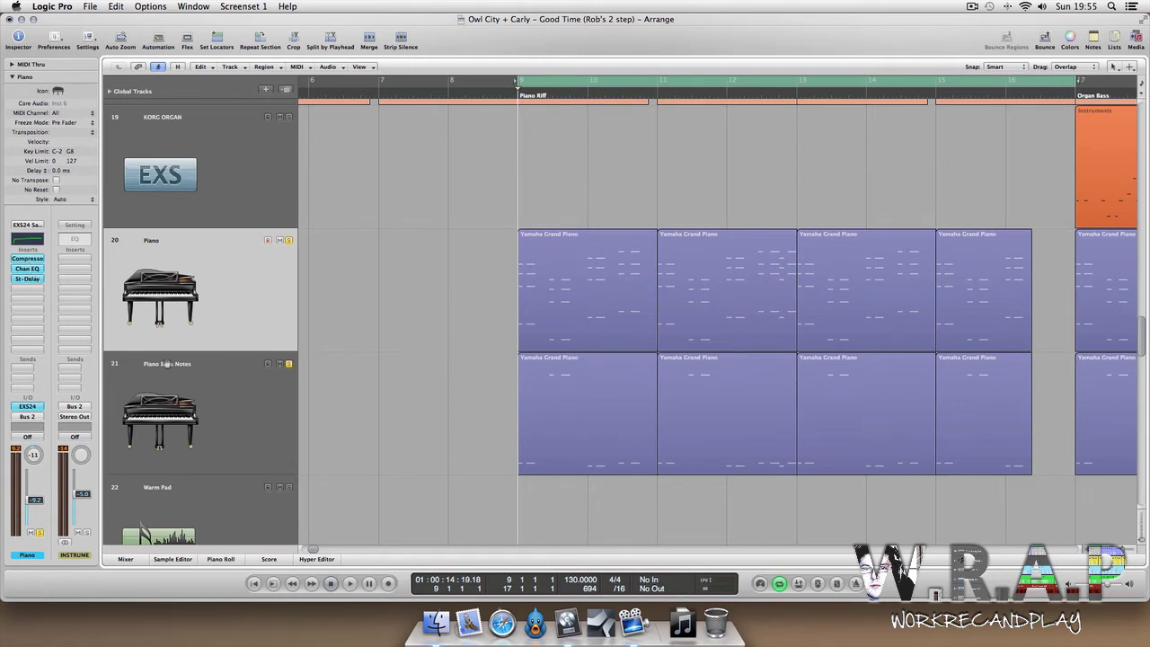
pyautogui.click(189, 378)
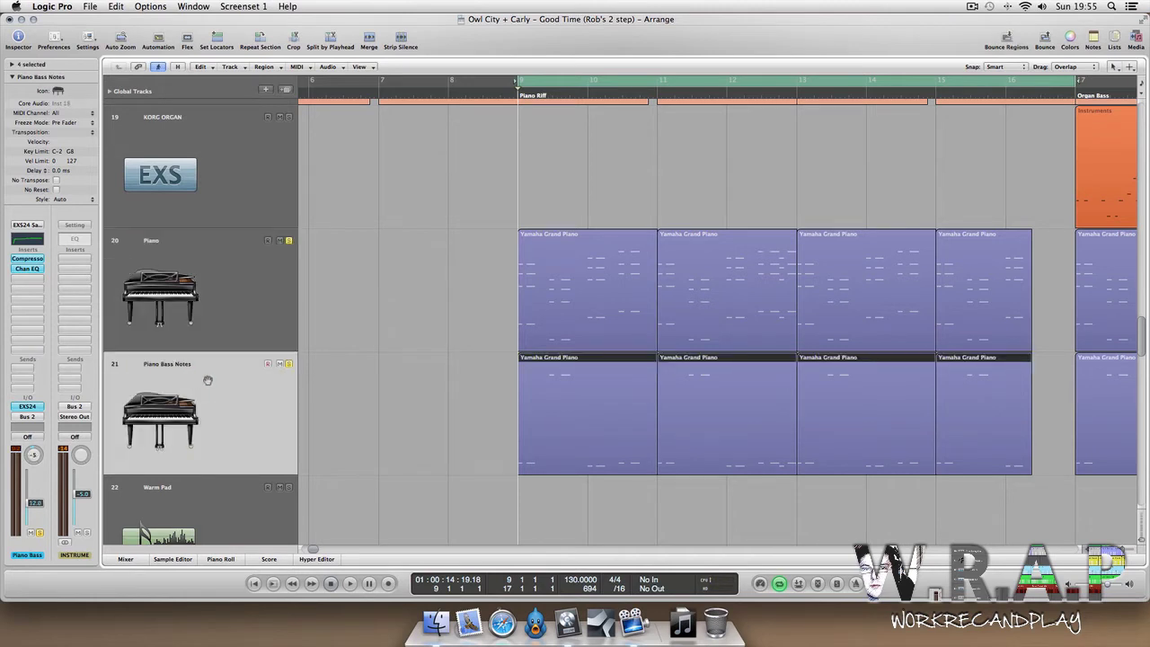
pyautogui.click(466, 278)
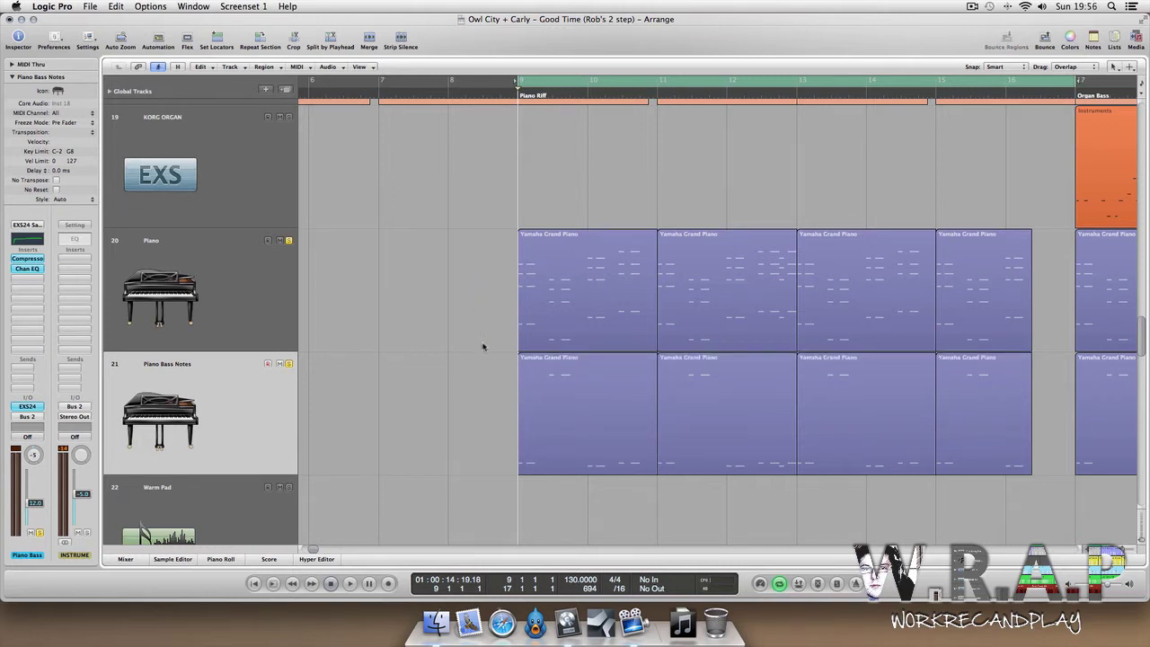
# Select the regions of both piano tracks in the Piano Riff section, and narrow the selection to the Piano track's four regions.
pyautogui.moveTo(482, 347); pyautogui.dragTo(932, 387)
pyautogui.click(763, 383)
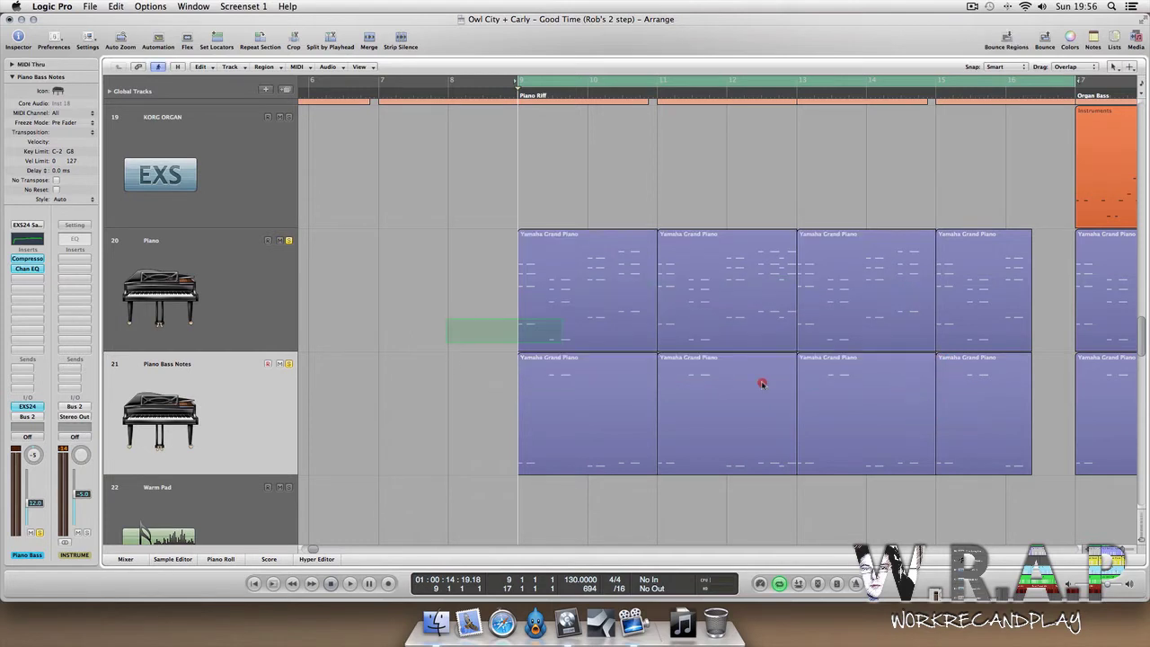
pyautogui.moveTo(562, 343); pyautogui.dragTo(981, 405)
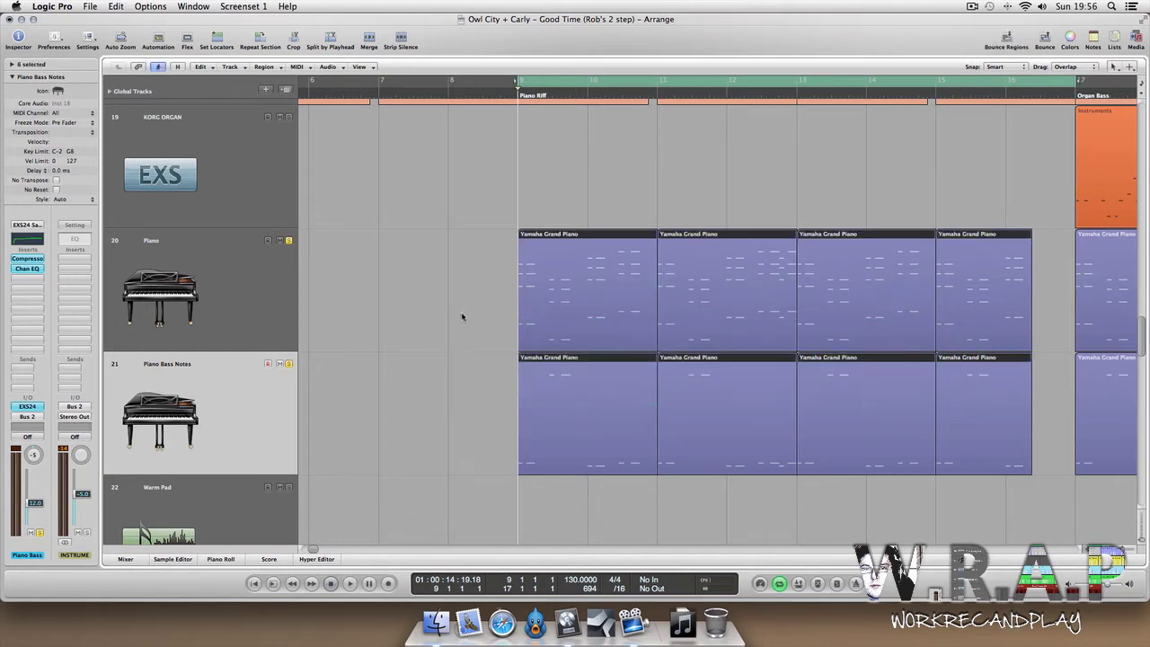
pyautogui.moveTo(471, 305); pyautogui.dragTo(1033, 316)
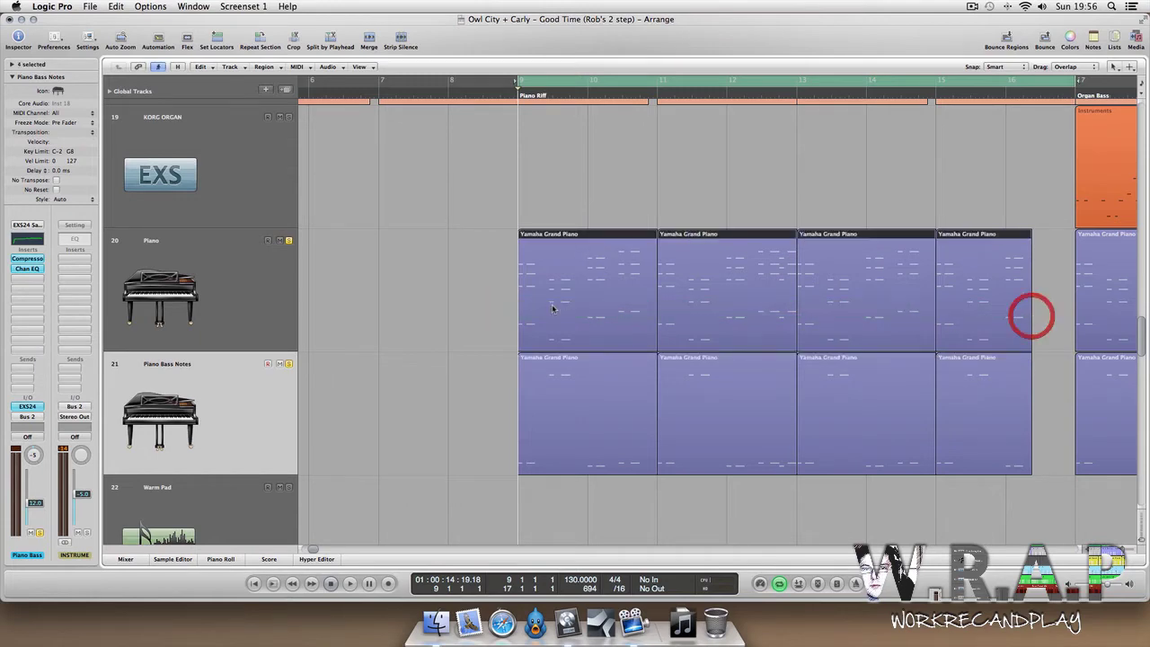
# Open the selected Piano regions in the Piano Roll, select all notes and look at the quantize setting, keeping 16D Swing.
pyautogui.doubleClick(563, 290)
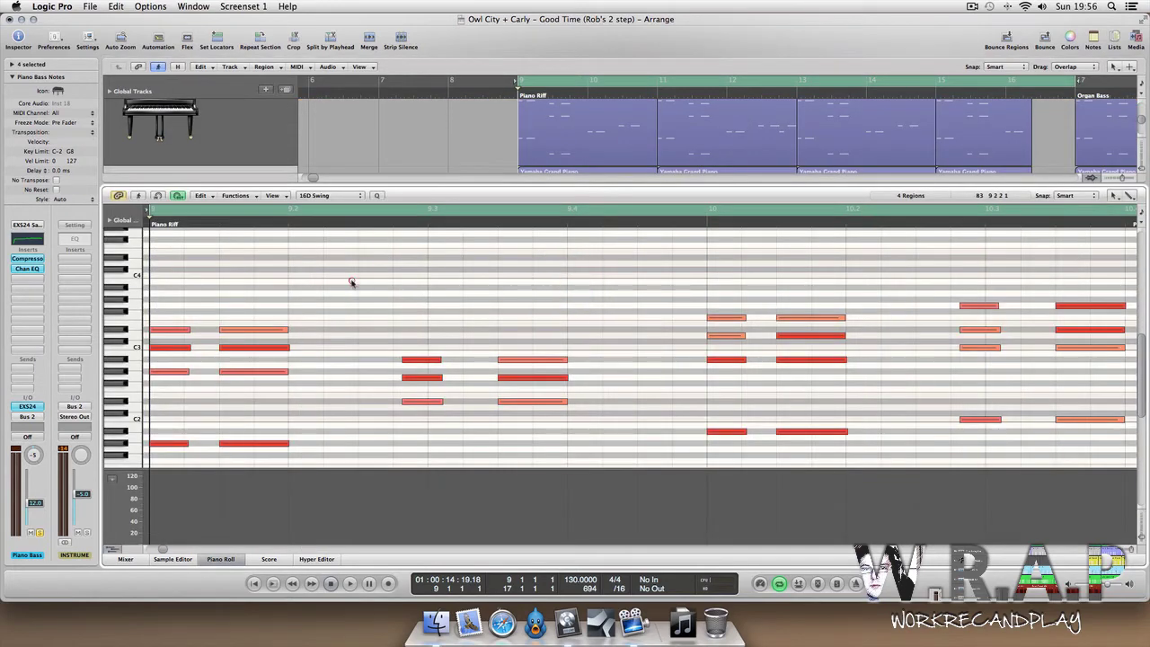
pyautogui.press('super+a')
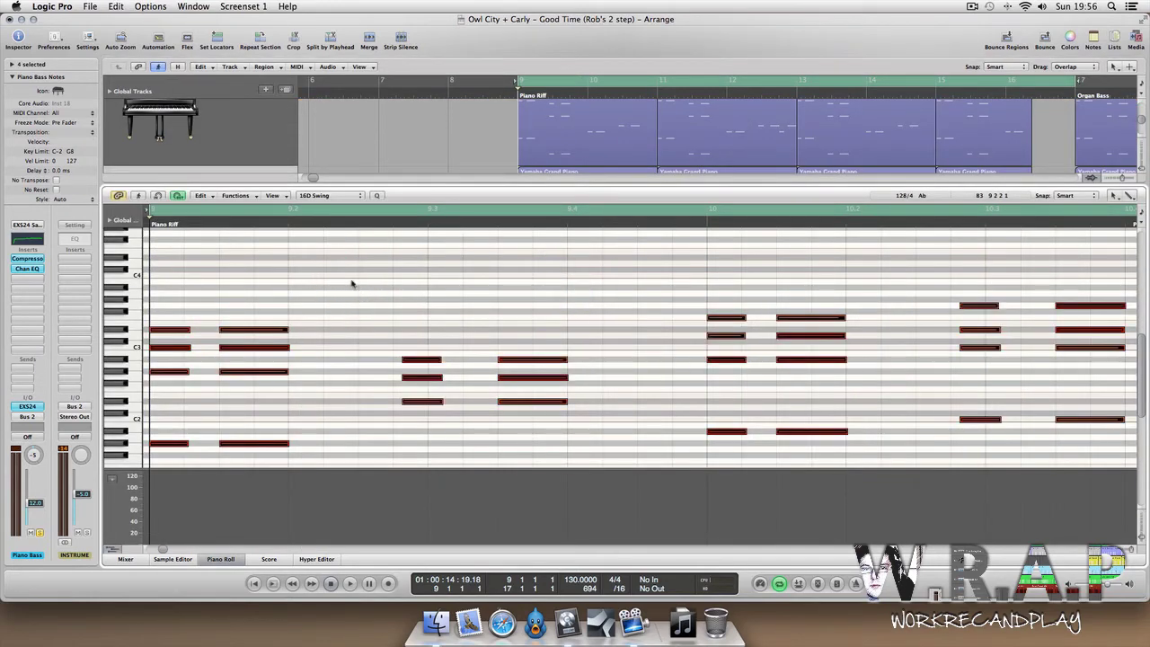
pyautogui.click(324, 197)
pyautogui.click(419, 299)
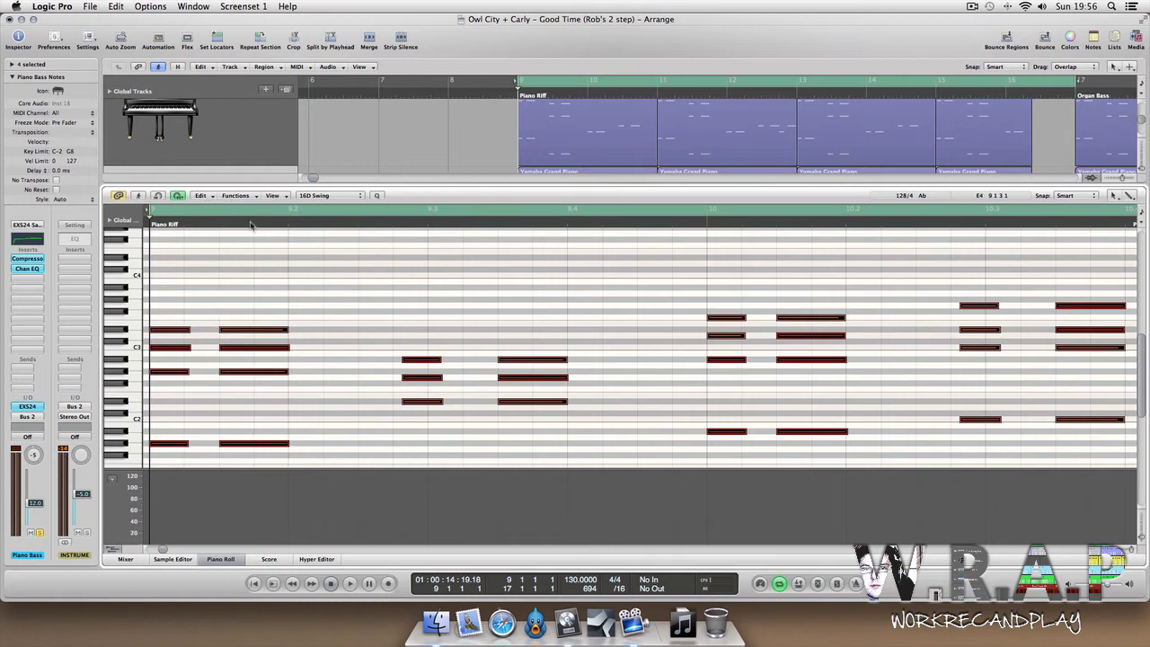
# Look through the MIDI Transform functions for the selected notes, close the Piano Roll and deselect the regions.
pyautogui.click(233, 196)
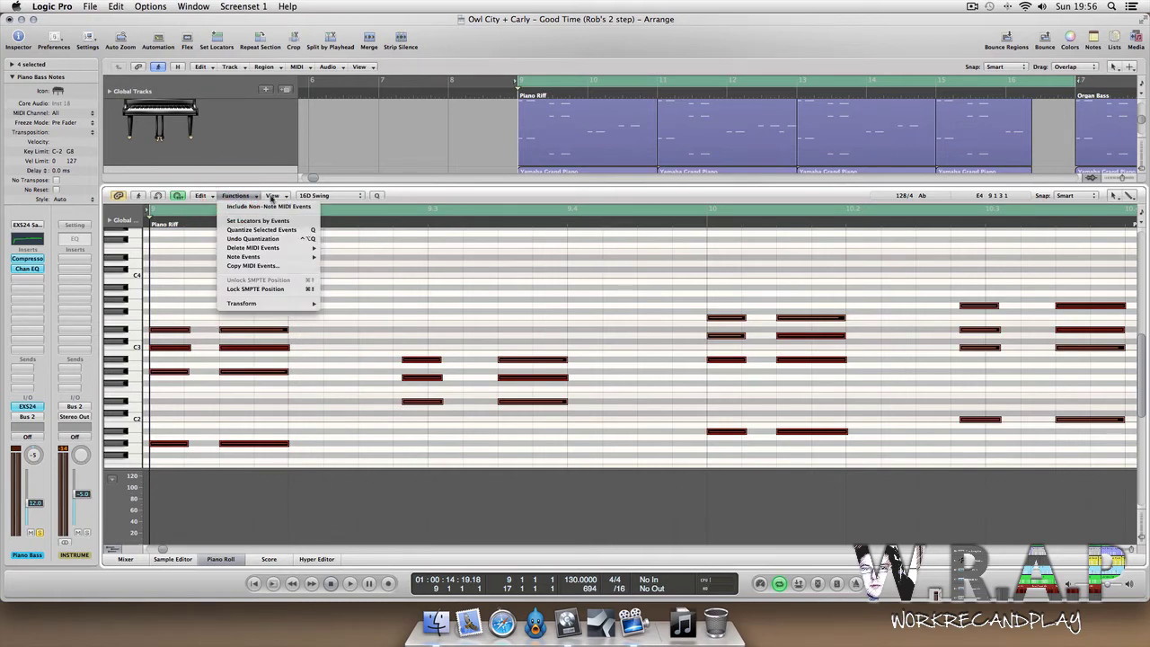
pyautogui.moveTo(289, 305)
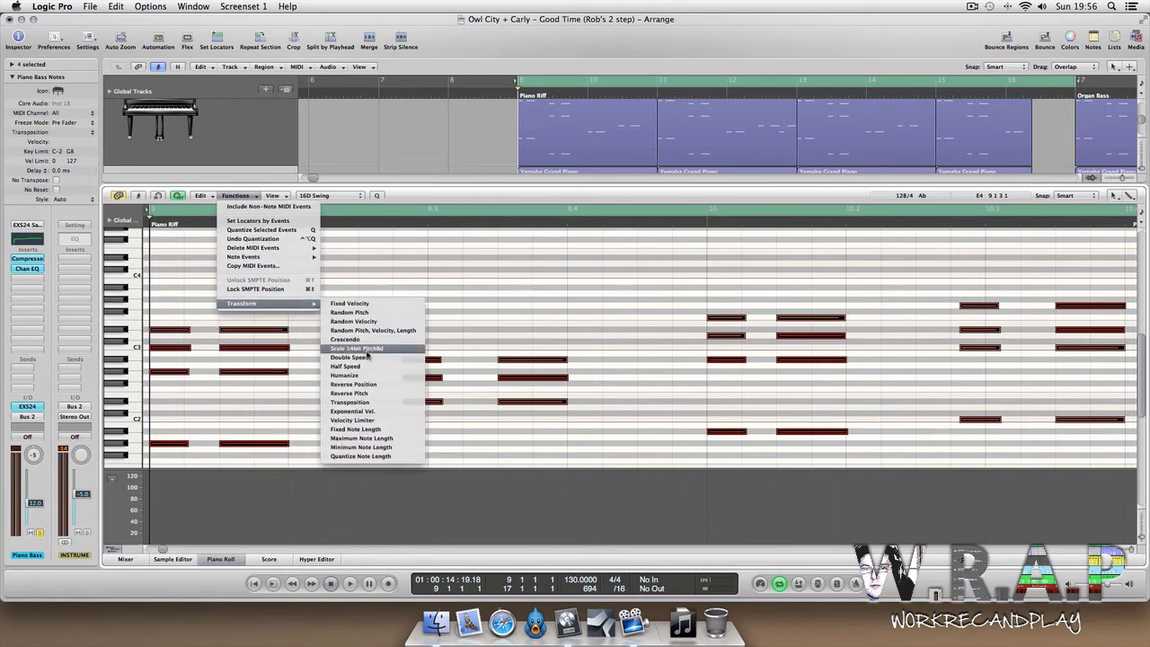
pyautogui.click(496, 307)
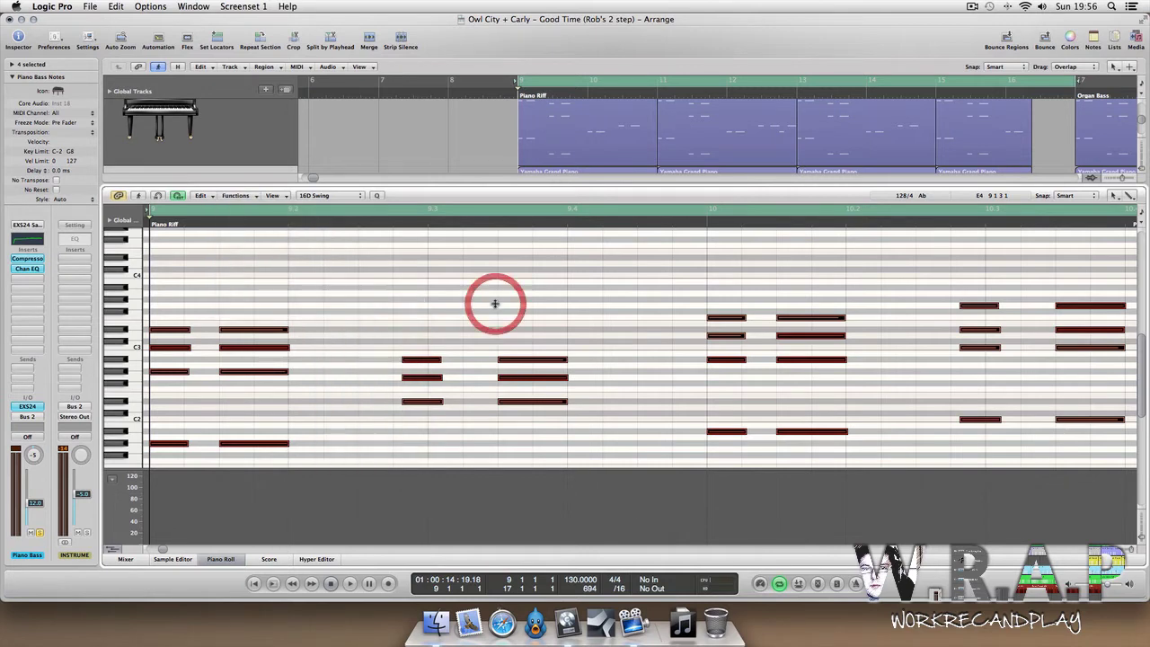
pyautogui.press('p')
pyautogui.click(591, 326)
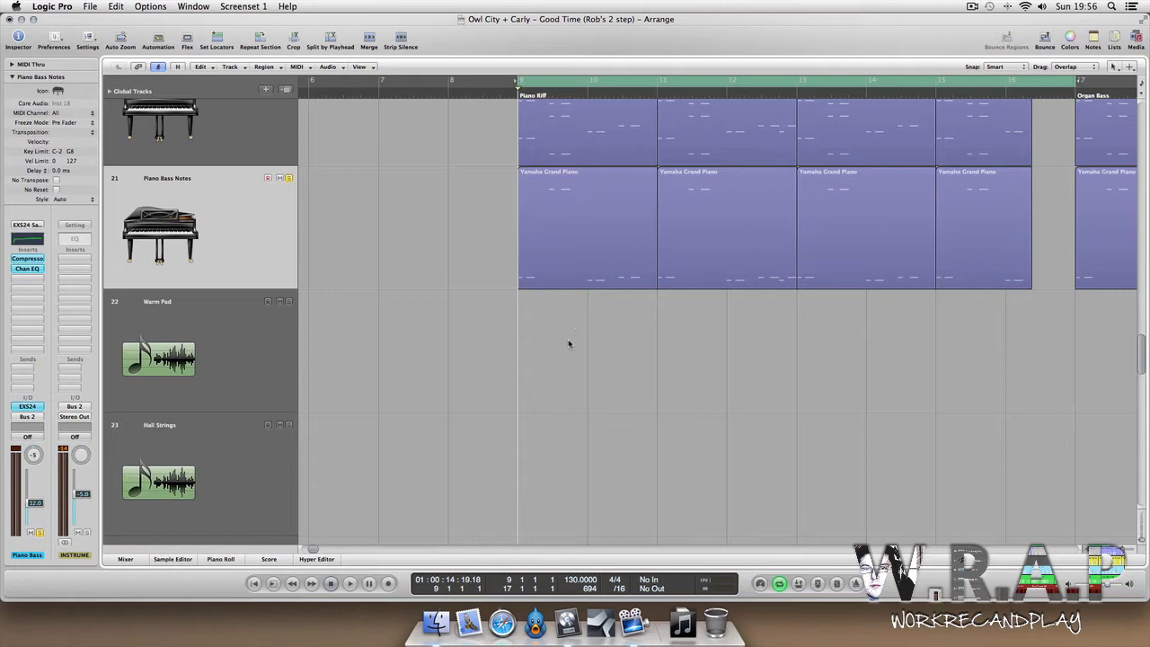
# Move the cycle range to the Organ Bass section, bars 17 to 25, and solo KORG ORGAN instead of the piano tracks.
pyautogui.press('z')
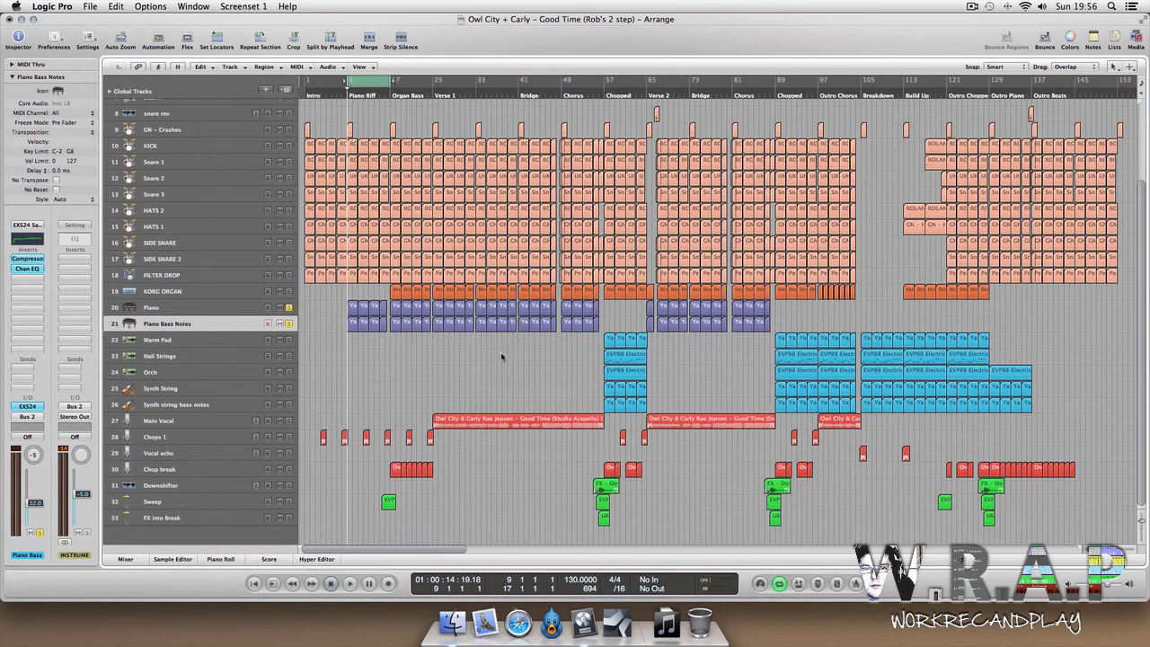
pyautogui.moveTo(379, 89); pyautogui.dragTo(423, 87)
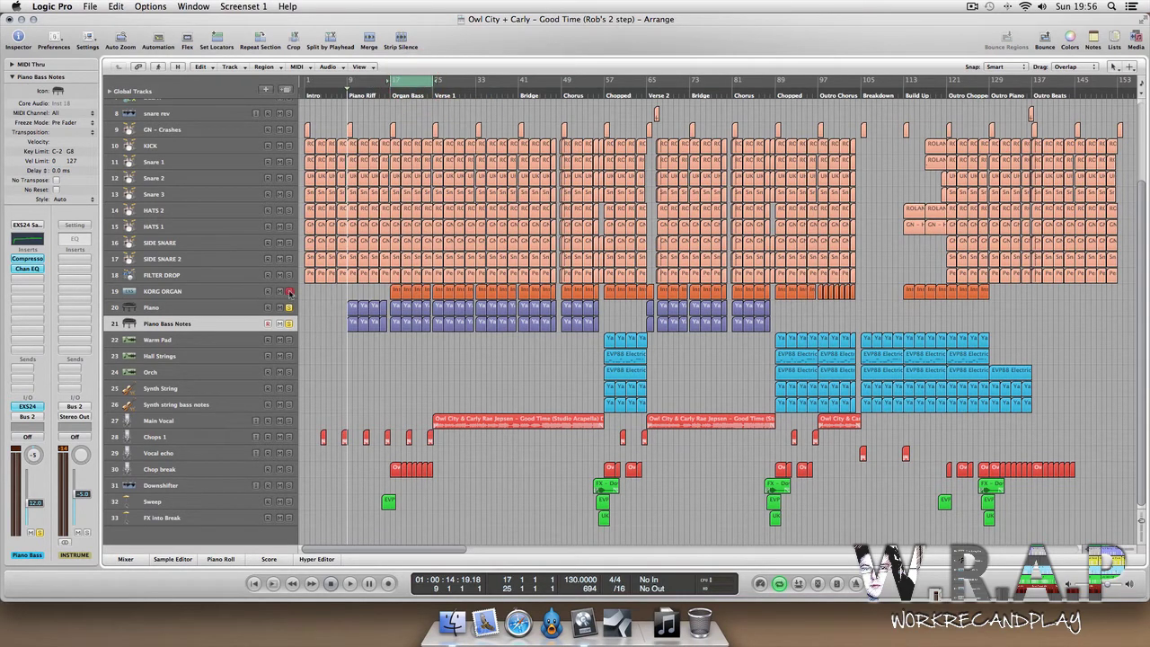
pyautogui.moveTo(289, 292); pyautogui.dragTo(441, 281)
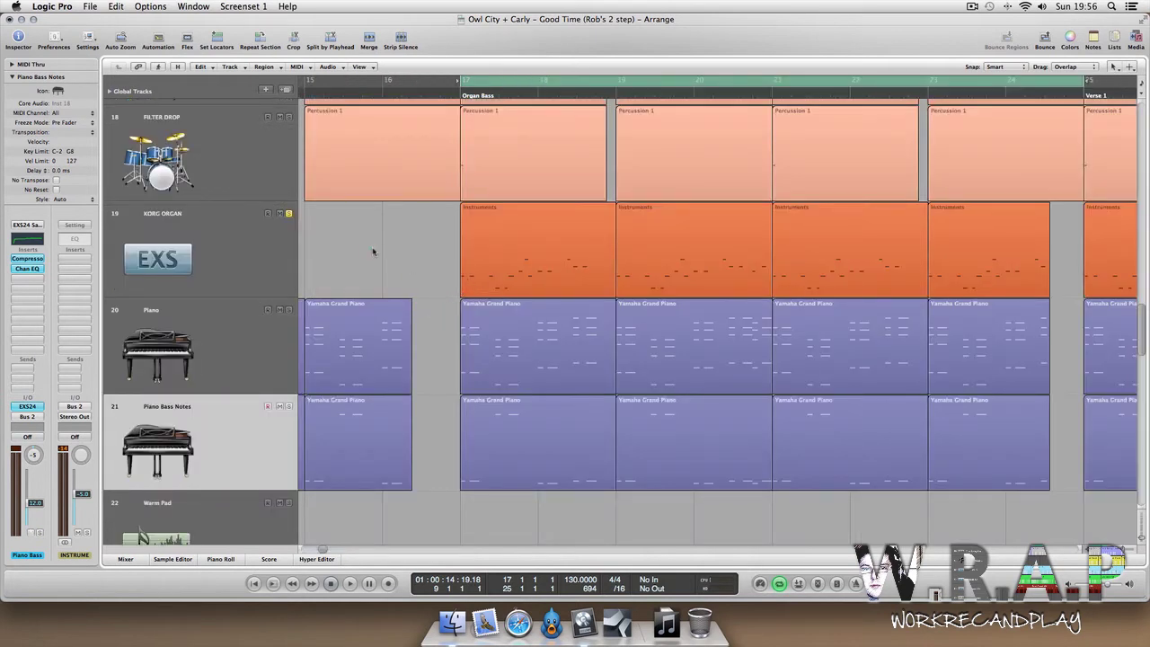
# Select the KORG ORGAN track and highlight its four Organ Bass regions to inspect the part and its channel strip.
pyautogui.click(233, 249)
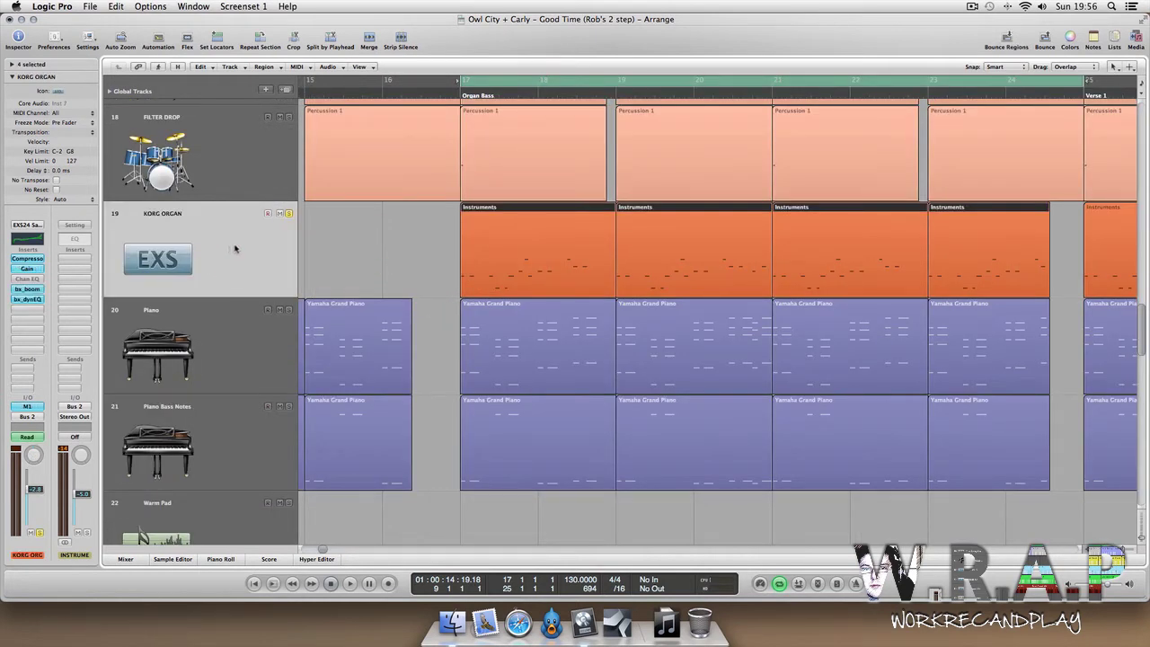
pyautogui.click(406, 249)
pyautogui.click(640, 257)
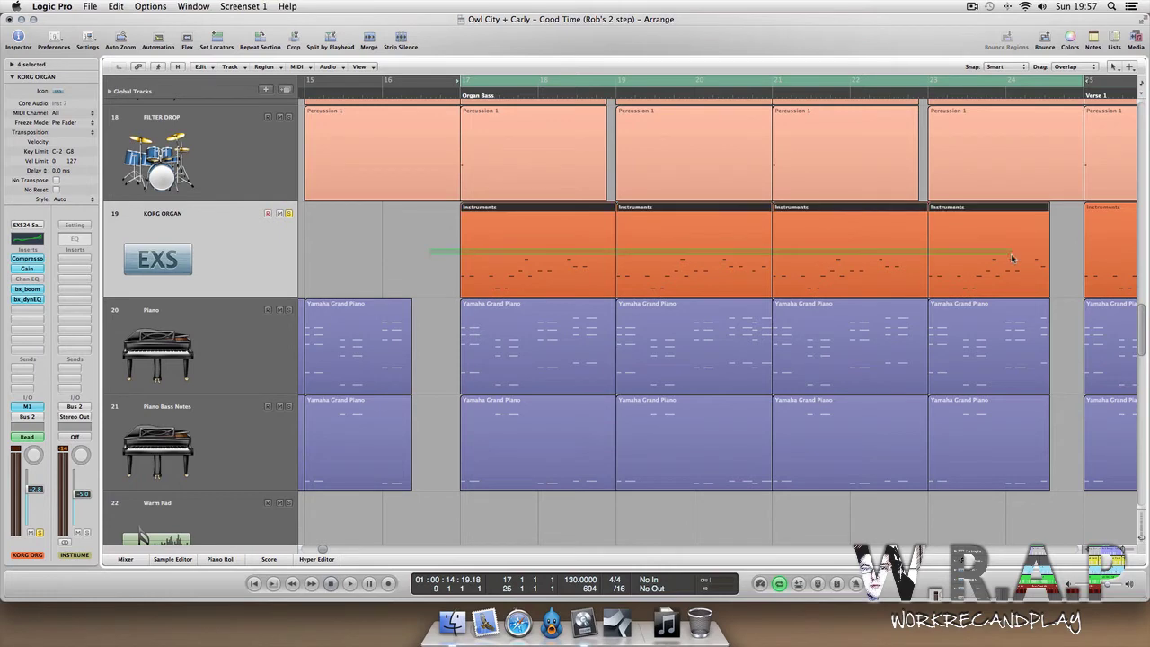
# View the KORG ORGAN notes in the Piano Roll during playback, close the editor, stop playback and deselect the regions.
pyautogui.doubleClick(801, 265)
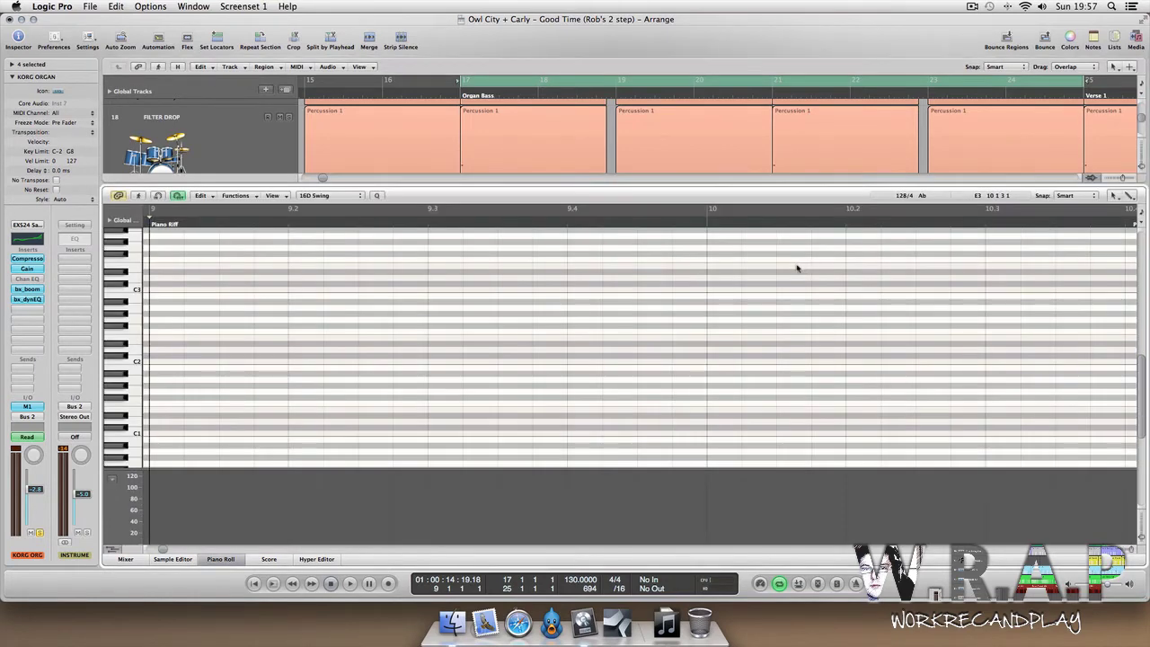
pyautogui.press('space')
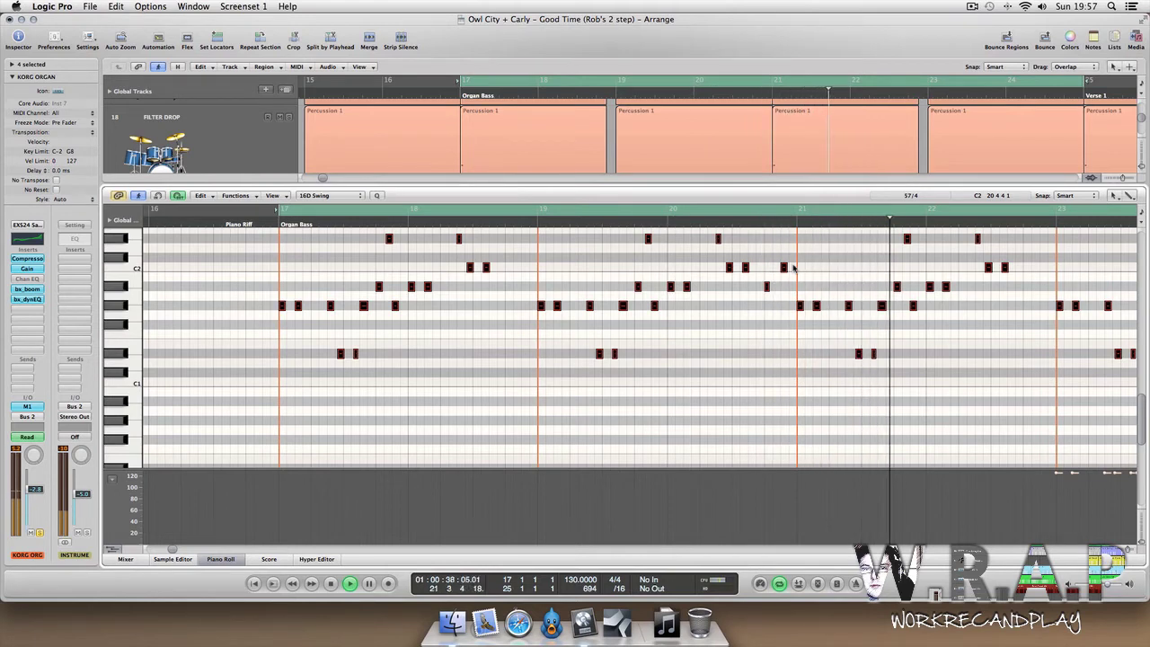
pyautogui.press('p')
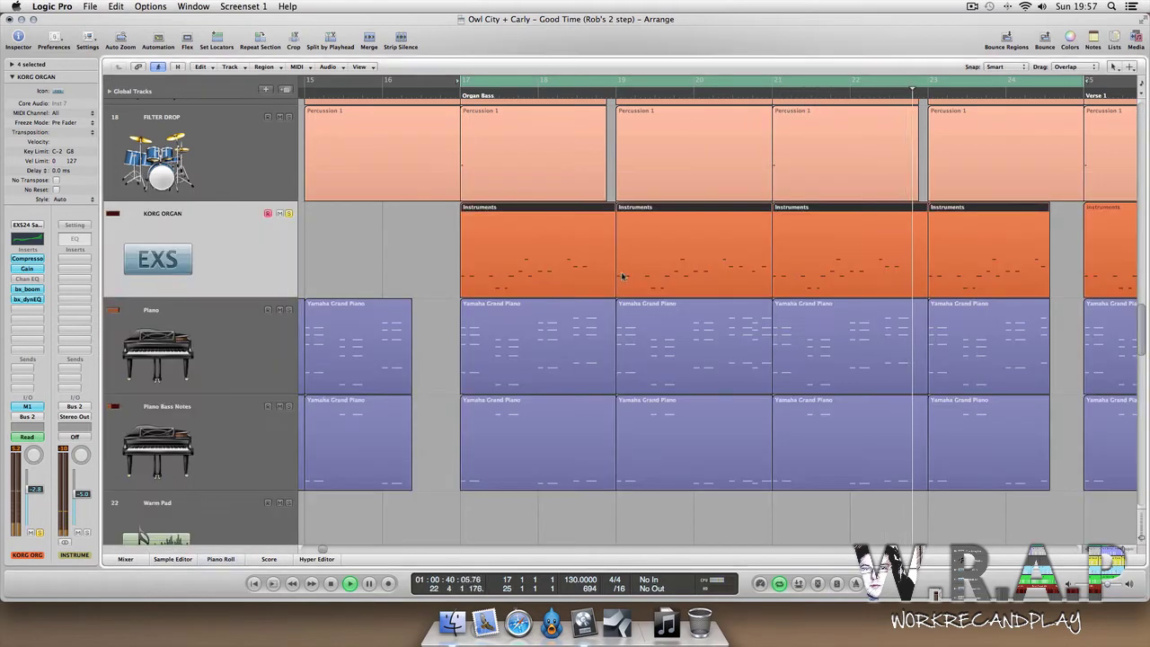
pyautogui.press('space')
pyautogui.click(399, 260)
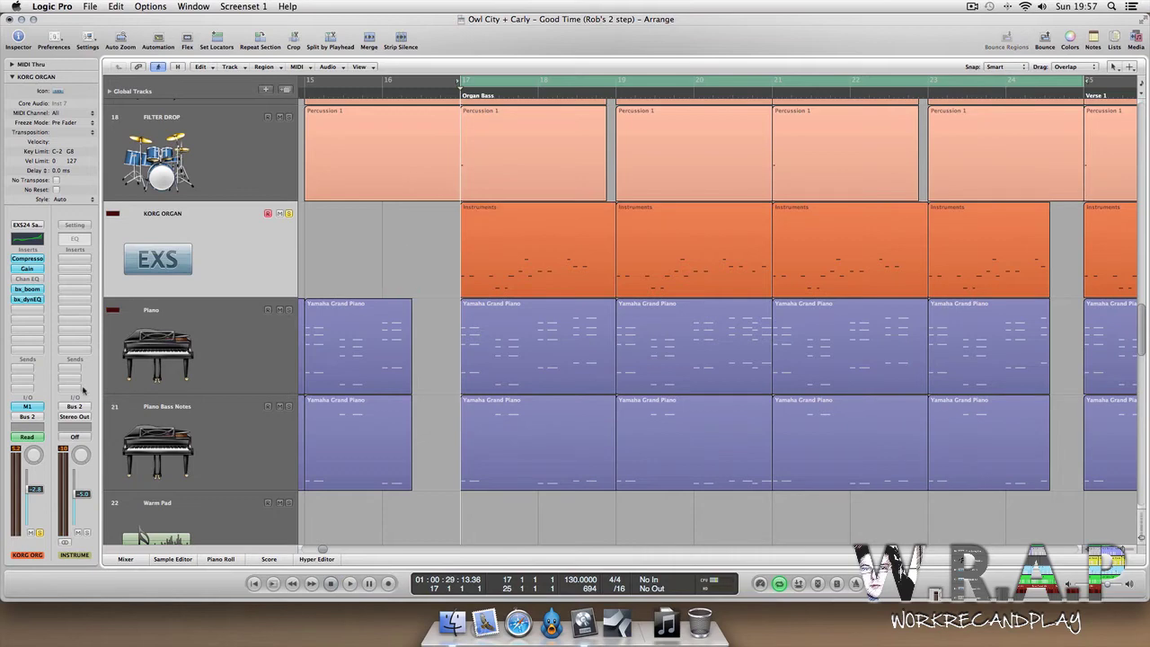
# Open the KORG ORGAN track's M1 instrument to inspect its Organ 2 patch, and close the plug-in window.
pyautogui.click(27, 406)
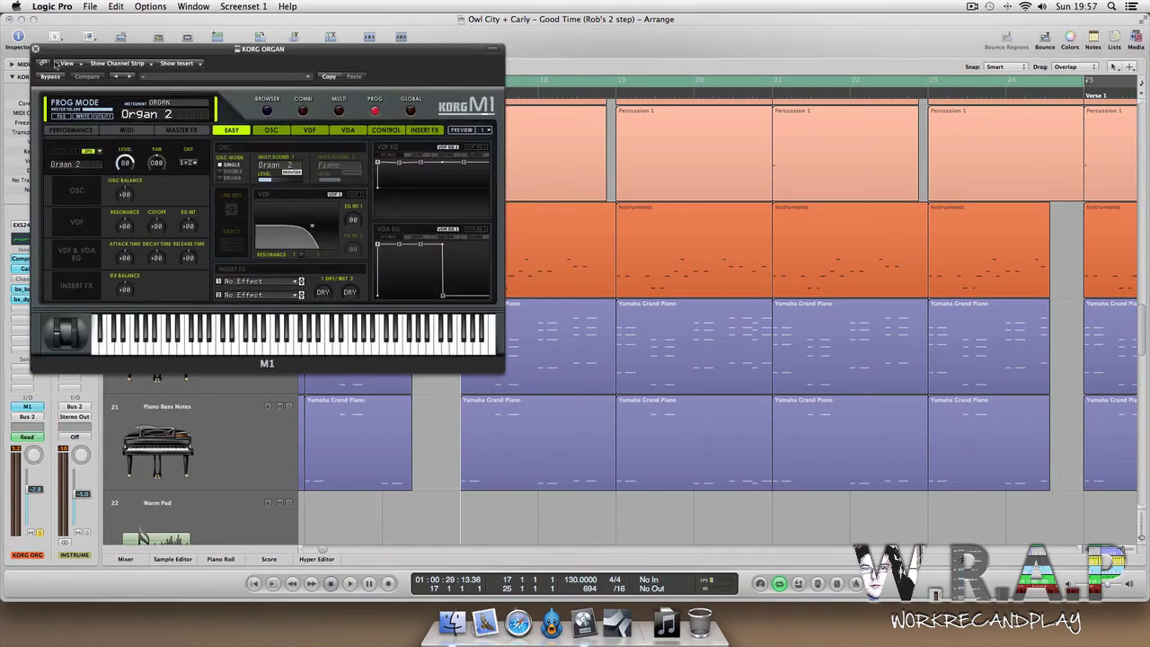
pyautogui.click(34, 50)
pyautogui.click(346, 254)
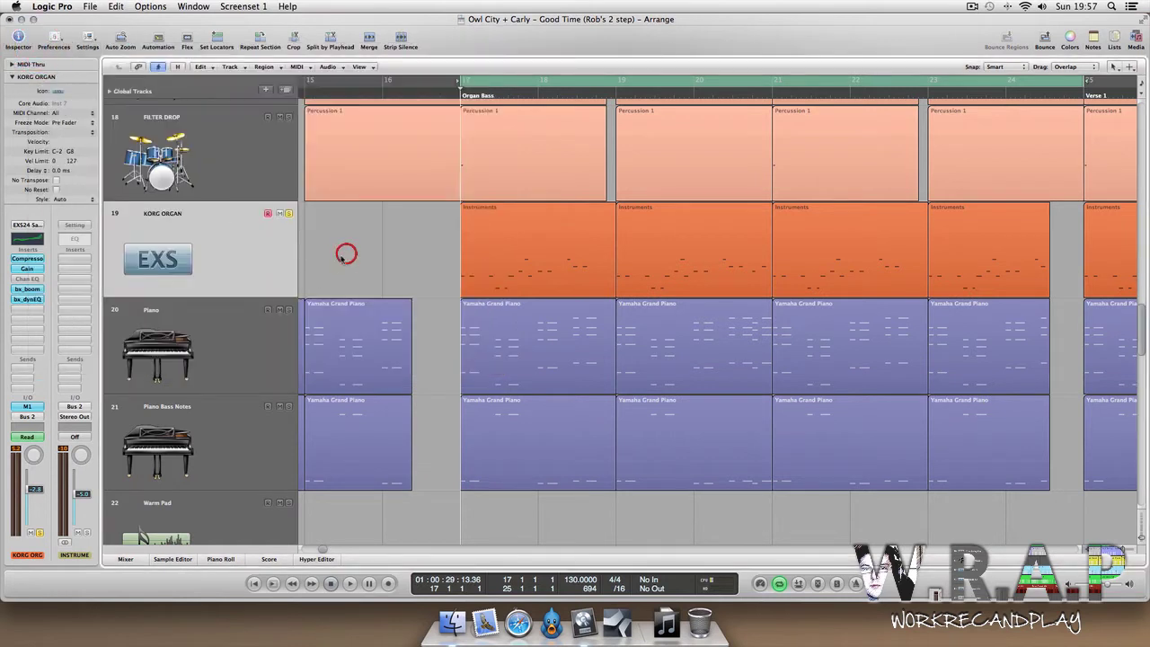
# Open the KORG ORGAN track's bx_boom and bx_dynEQ inserts one after the other to inspect their settings, closing each window.
pyautogui.click(36, 294)
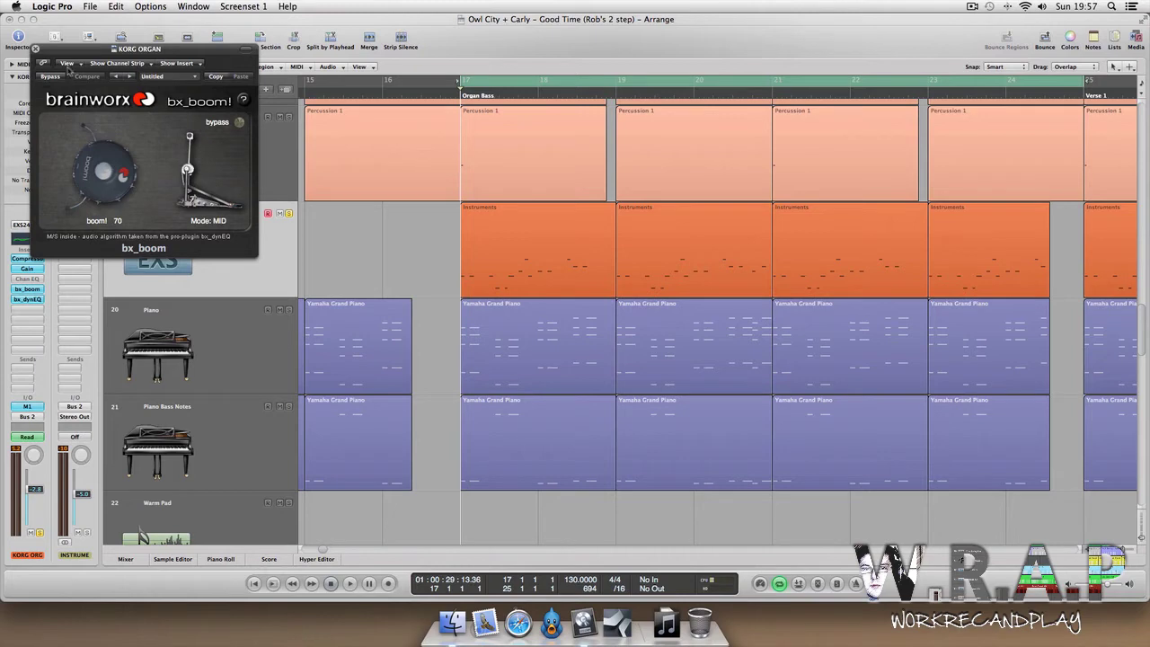
pyautogui.click(36, 49)
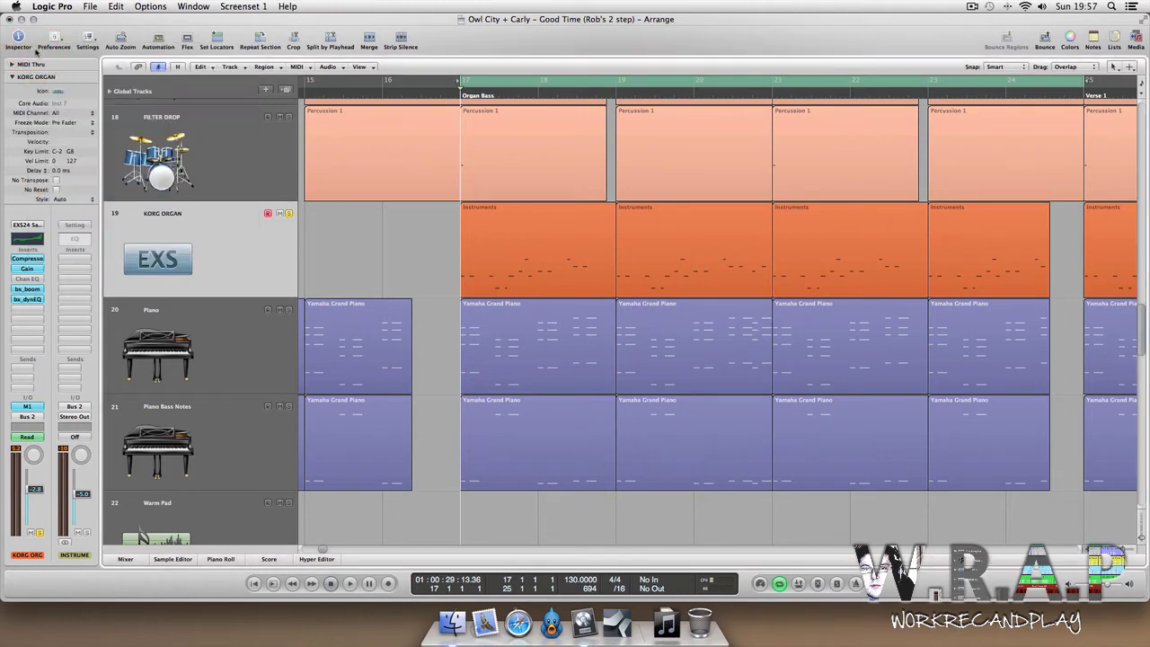
pyautogui.click(34, 300)
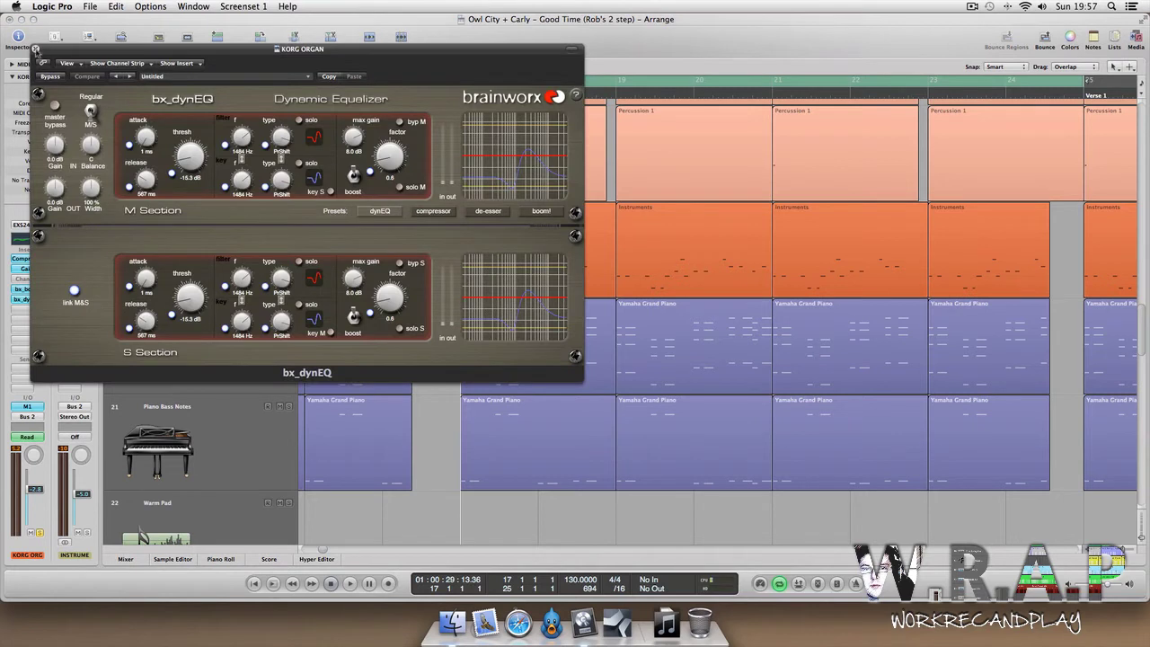
pyautogui.click(36, 49)
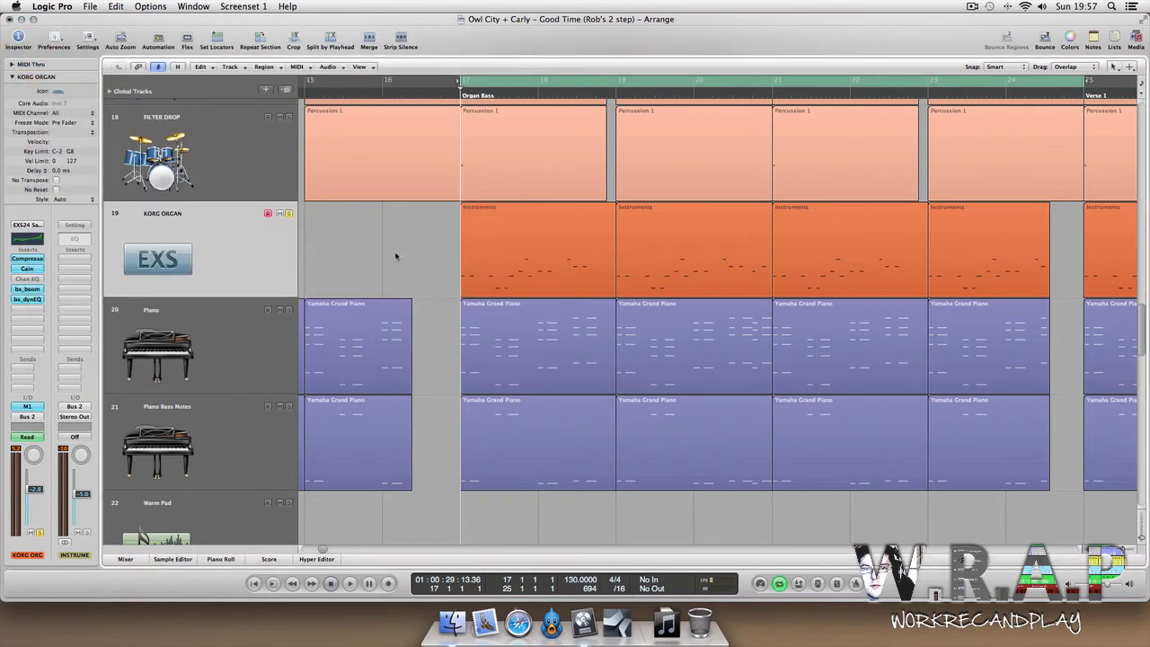
# Unsolo KORG ORGAN, show the whole arrangement and move the cycle range to the first Chopped section, bars 57 to 65.
pyautogui.click(289, 213)
pyautogui.press('super+a')
pyautogui.press('z')
pyautogui.click(506, 357)
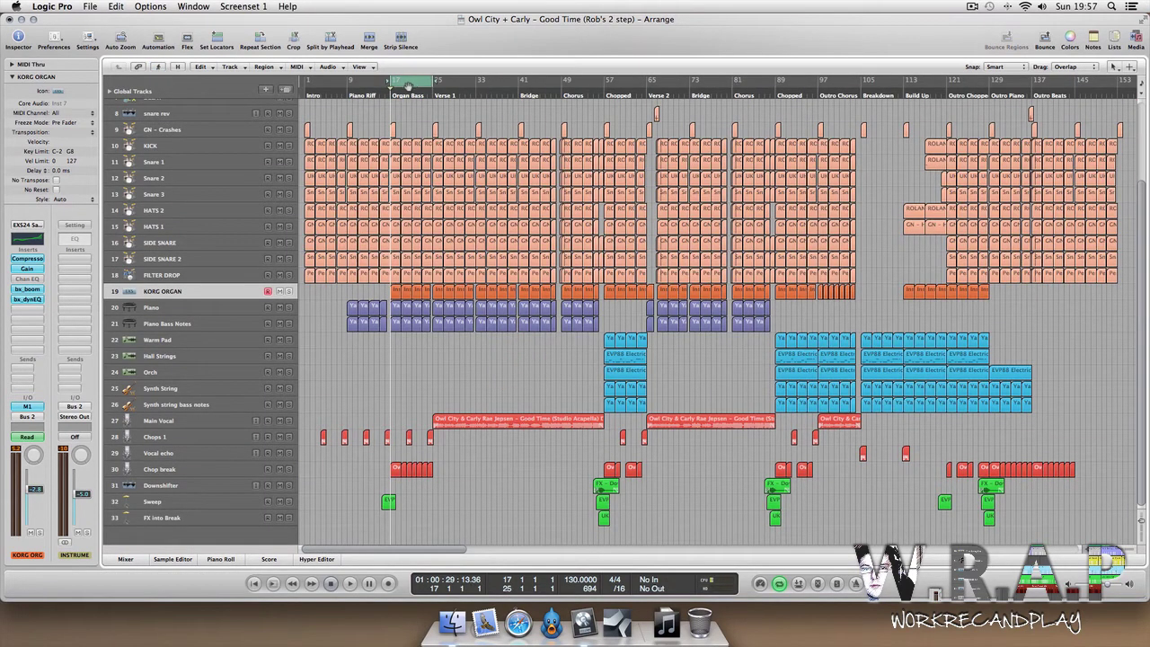
pyautogui.moveTo(407, 86); pyautogui.dragTo(623, 96)
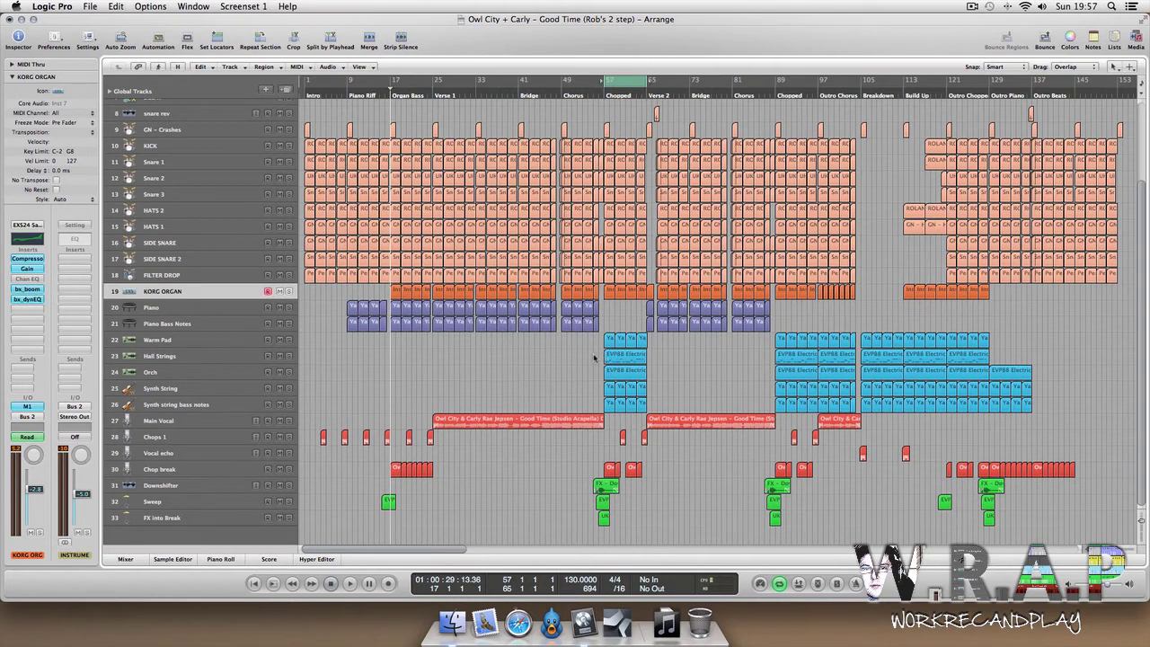
# Frame the pad and string regions of the Chopped section, and select and solo the Warm Pad track.
pyautogui.moveTo(593, 346); pyautogui.dragTo(665, 409)
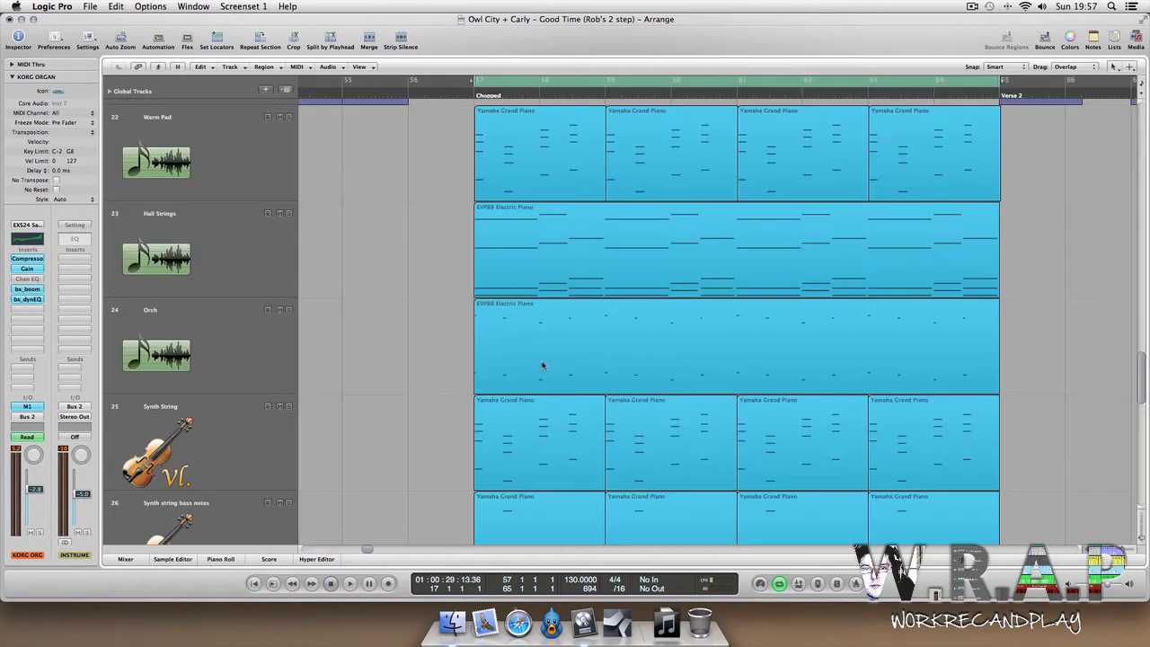
pyautogui.hotkey('ctrl', 'Up')
pyautogui.hotkey('ctrl', 'Up')
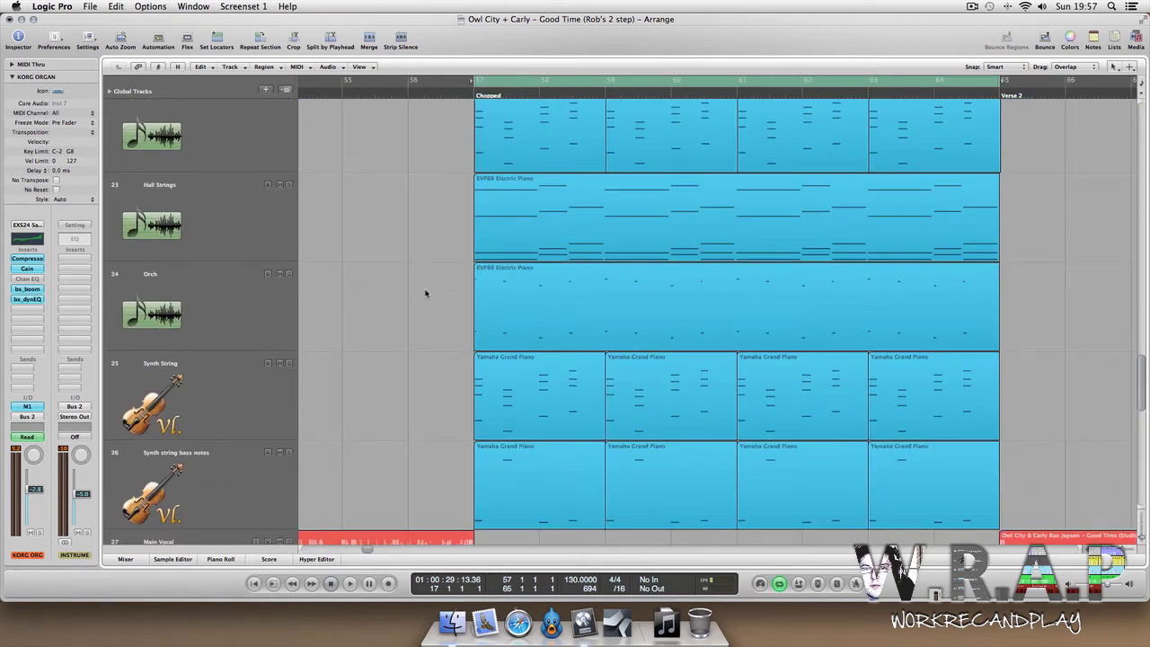
pyautogui.hotkey('ctrl', 'Down')
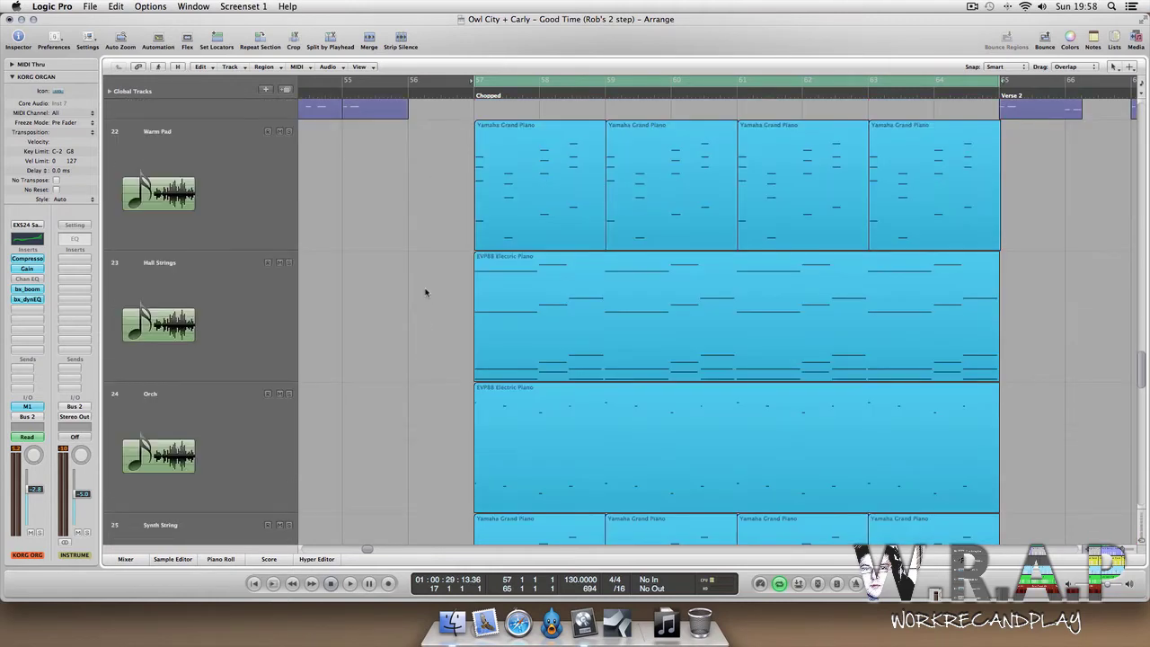
pyautogui.keyDown('ctrl'); pyautogui.keyDown('alt'); pyautogui.click(426, 292); pyautogui.keyUp('alt'); pyautogui.keyUp('ctrl')
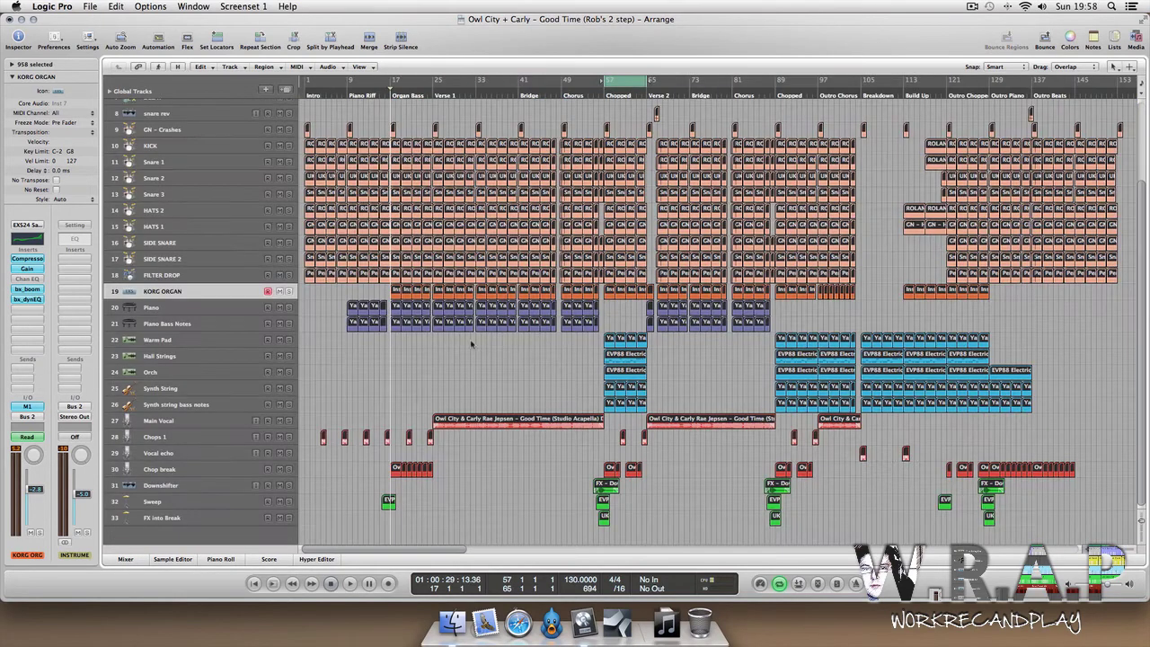
pyautogui.moveTo(584, 433); pyautogui.dragTo(681, 334)
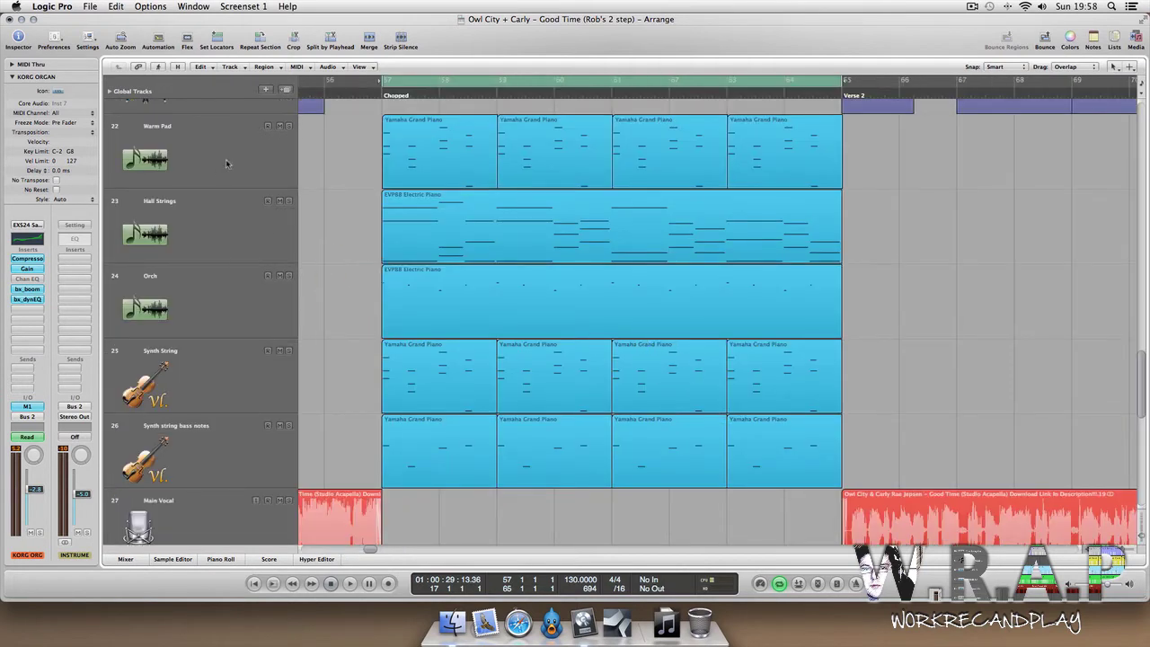
pyautogui.click(225, 160)
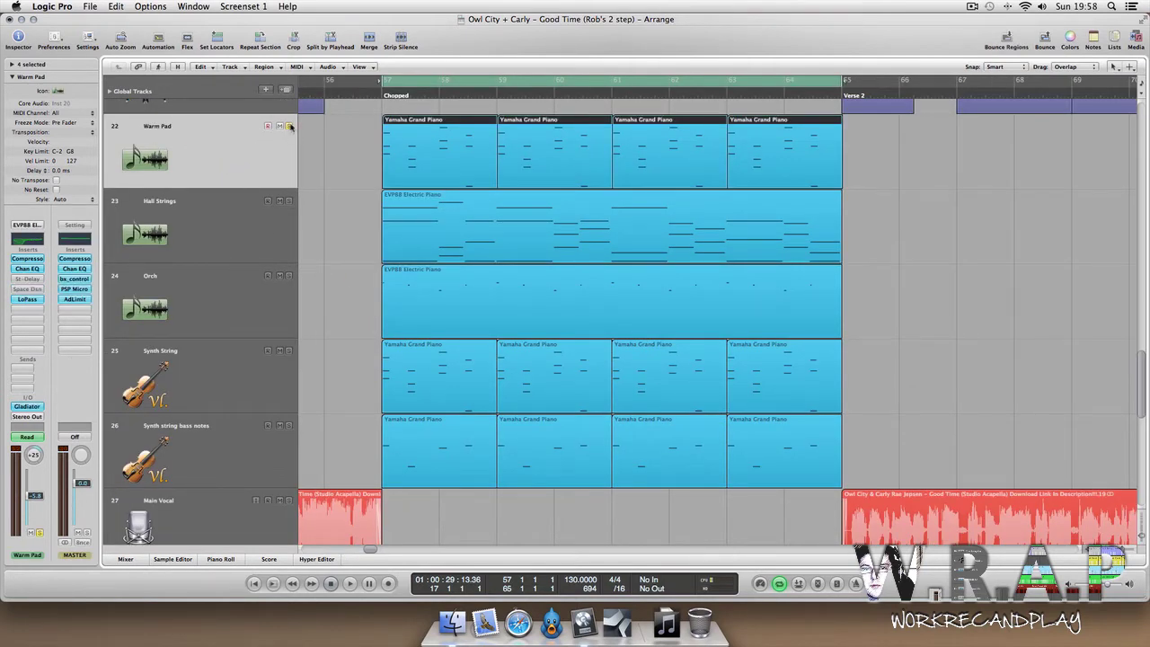
# Open the Warm Pad's Gladiator instrument, check its patch list at PA Near the beach, and close the plug-in window.
pyautogui.click(29, 407)
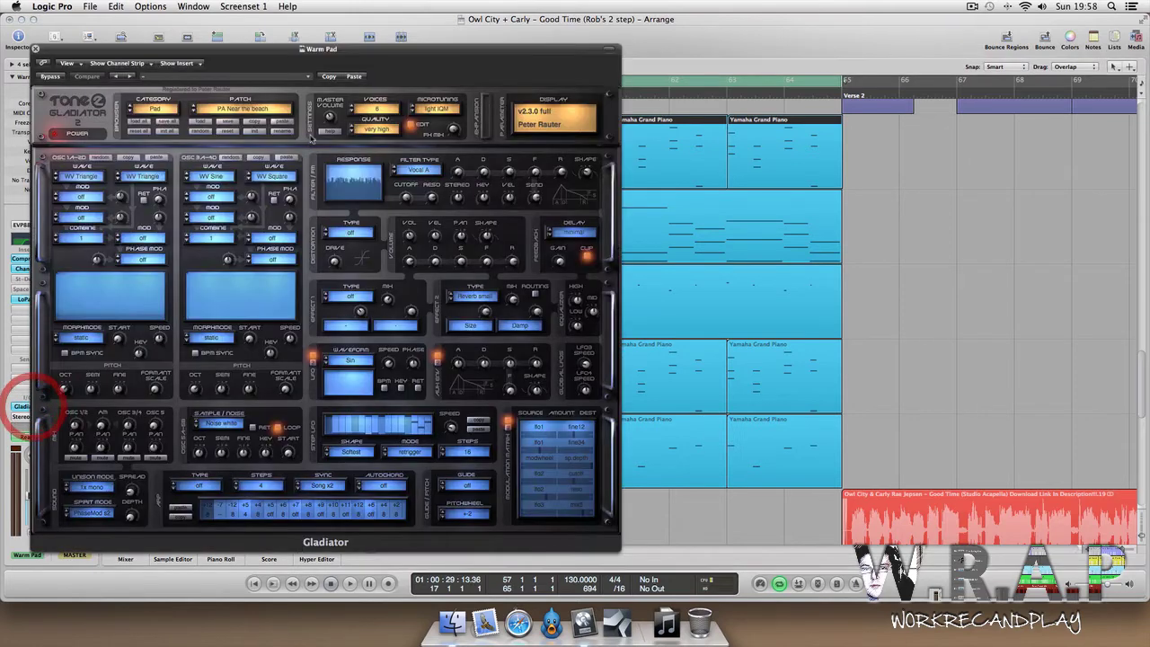
pyautogui.click(256, 107)
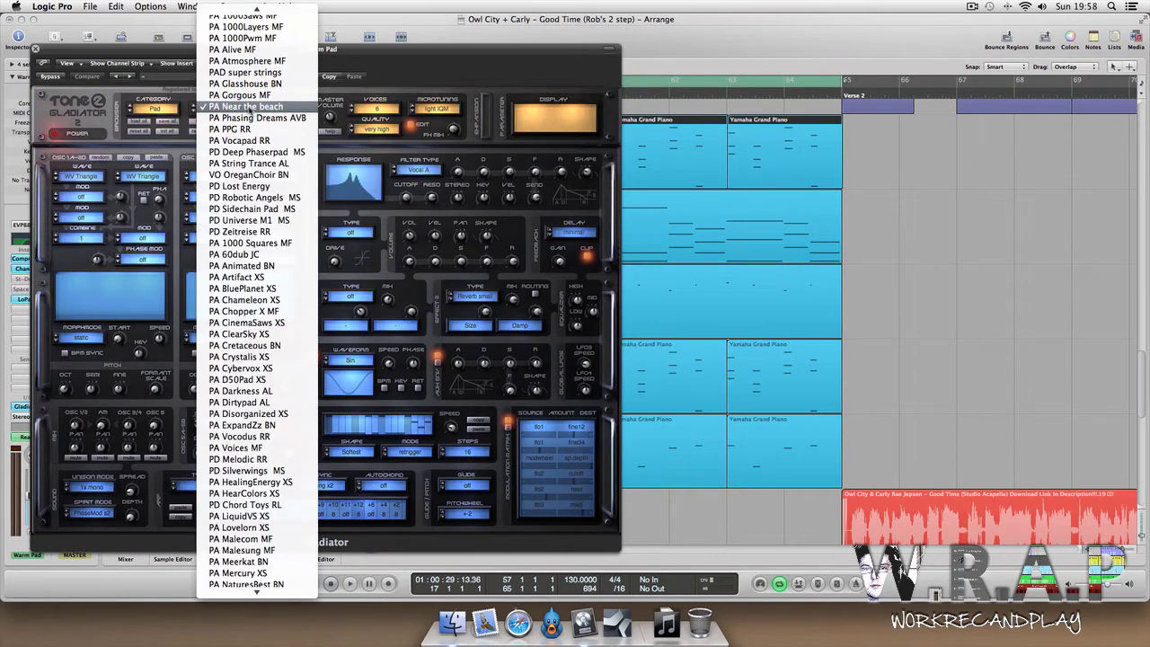
pyautogui.click(129, 60)
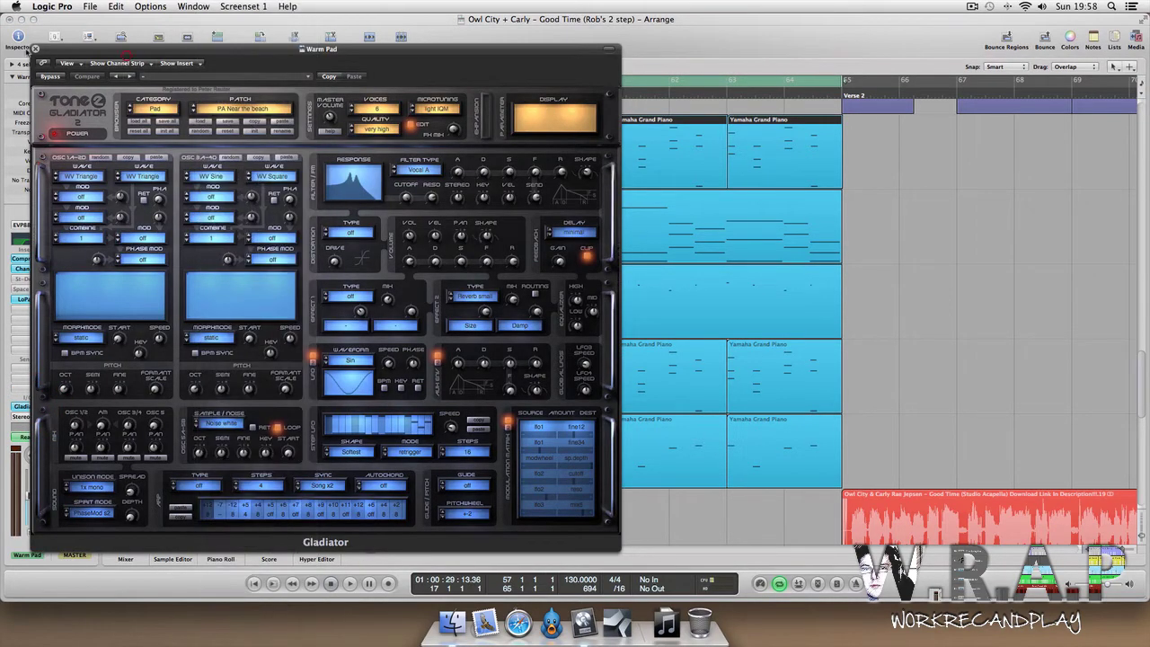
pyautogui.click(36, 47)
# Audition the soloed Warm Pad part in the Chopped section, stop playback and unsolo the track.
pyautogui.press('space')
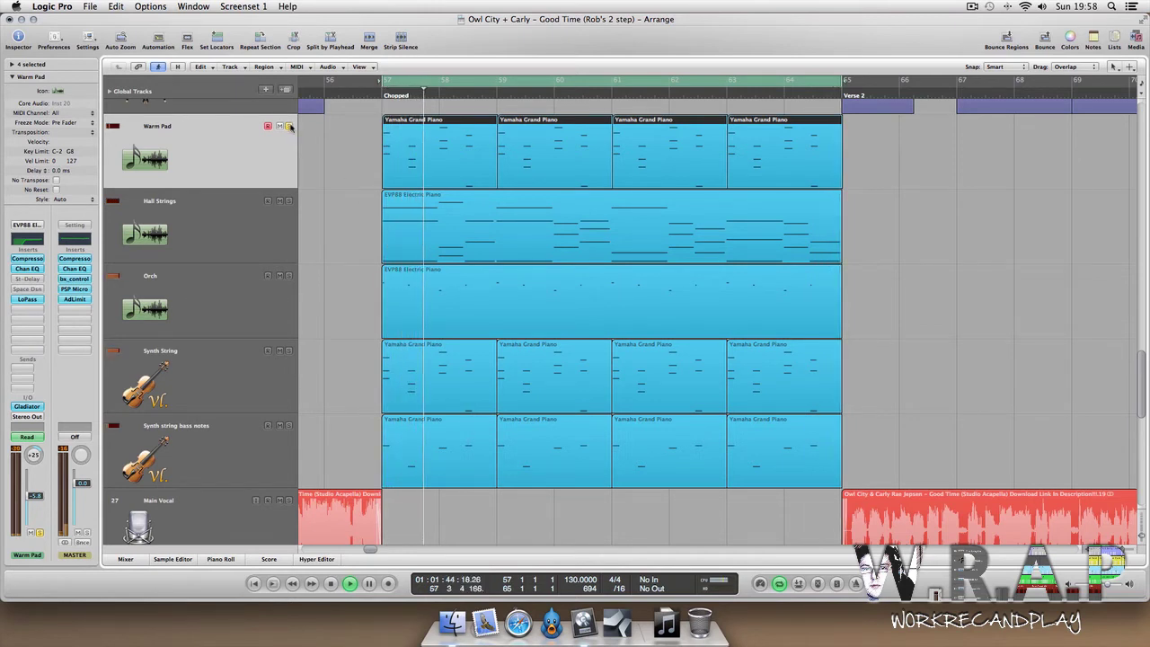
pyautogui.press('space')
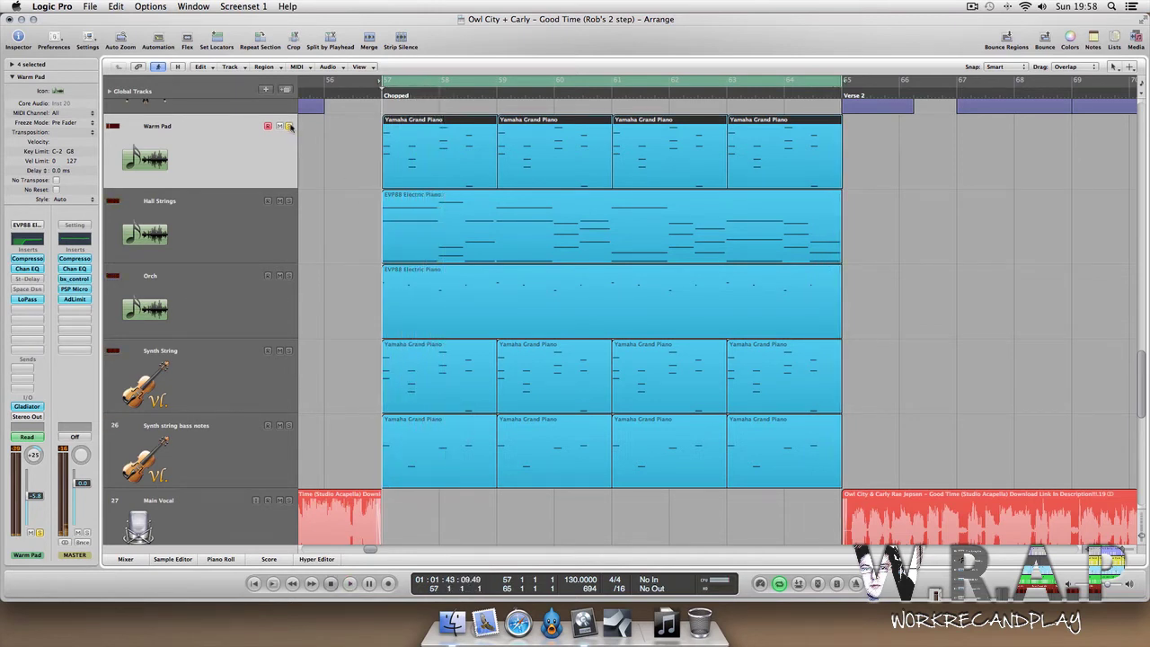
pyautogui.click(290, 126)
# Solo the Hall Strings track, inspect its M1 instrument's Grand Choir combi, and audition the part in the Chopped section.
pyautogui.click(239, 231)
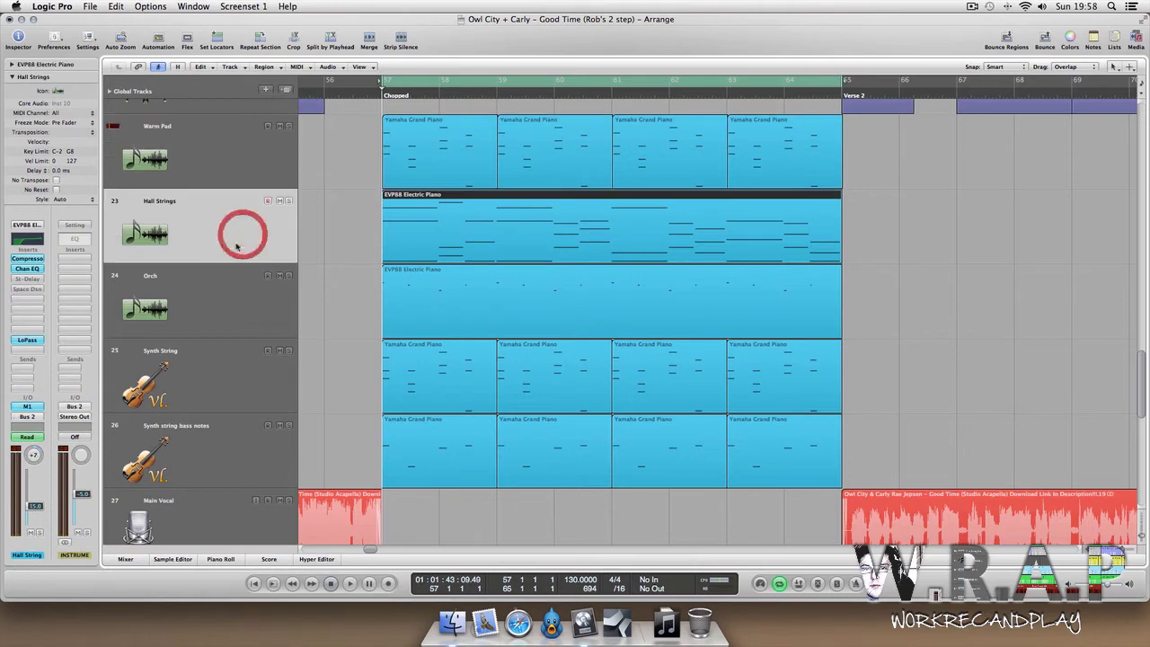
pyautogui.click(288, 201)
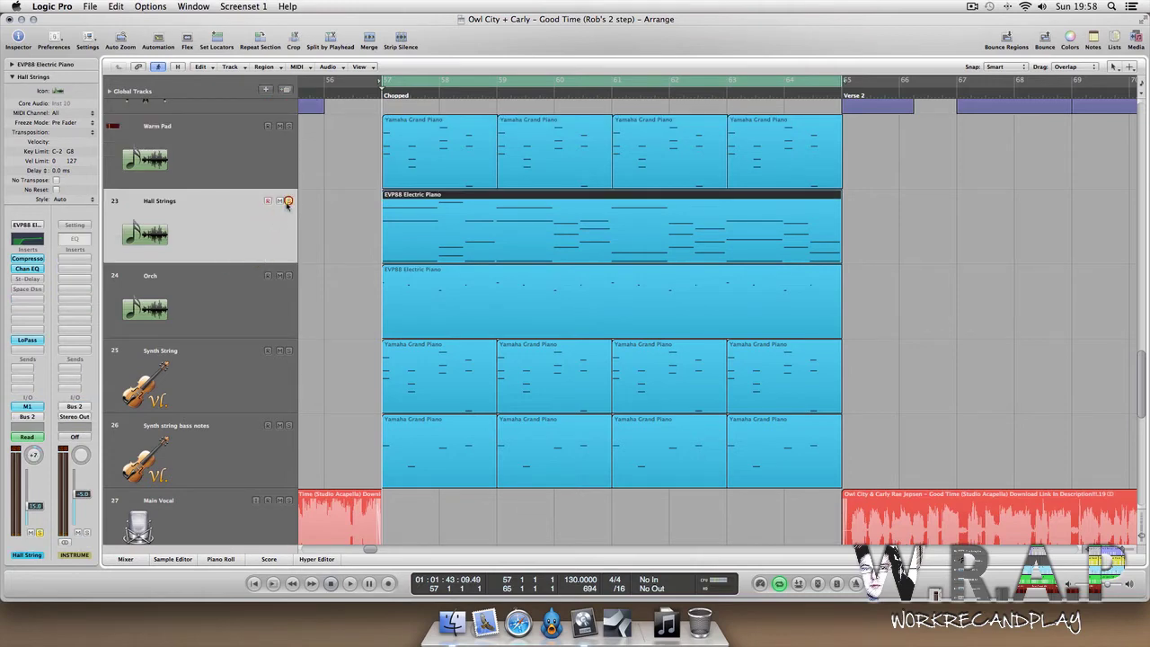
pyautogui.click(28, 407)
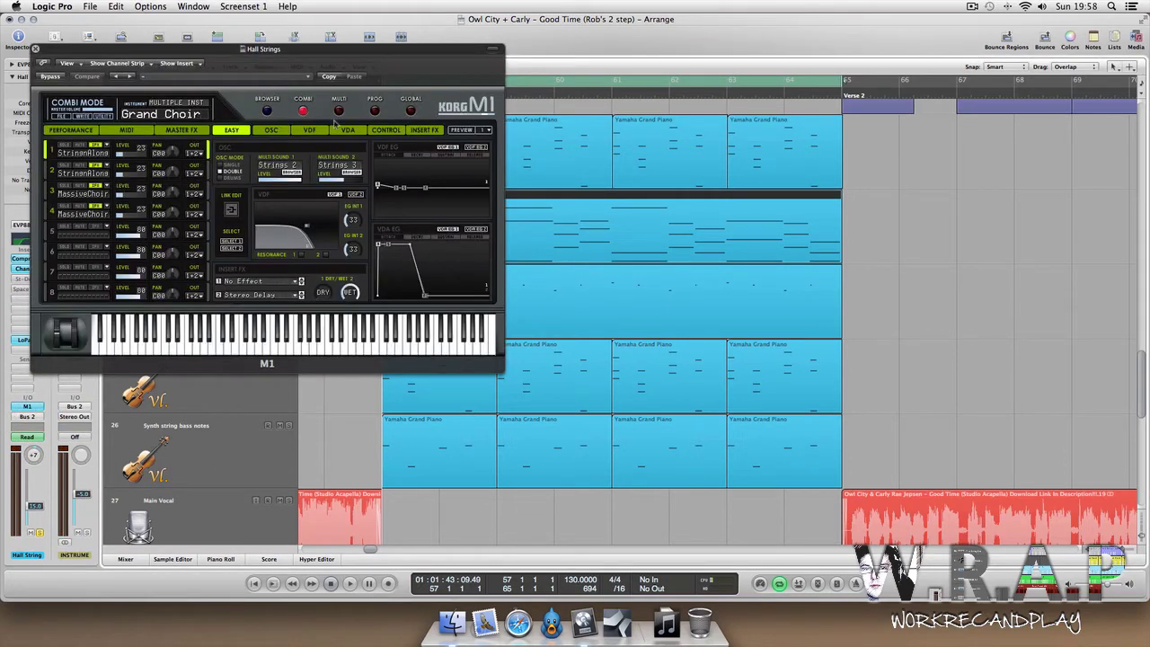
pyautogui.click(35, 48)
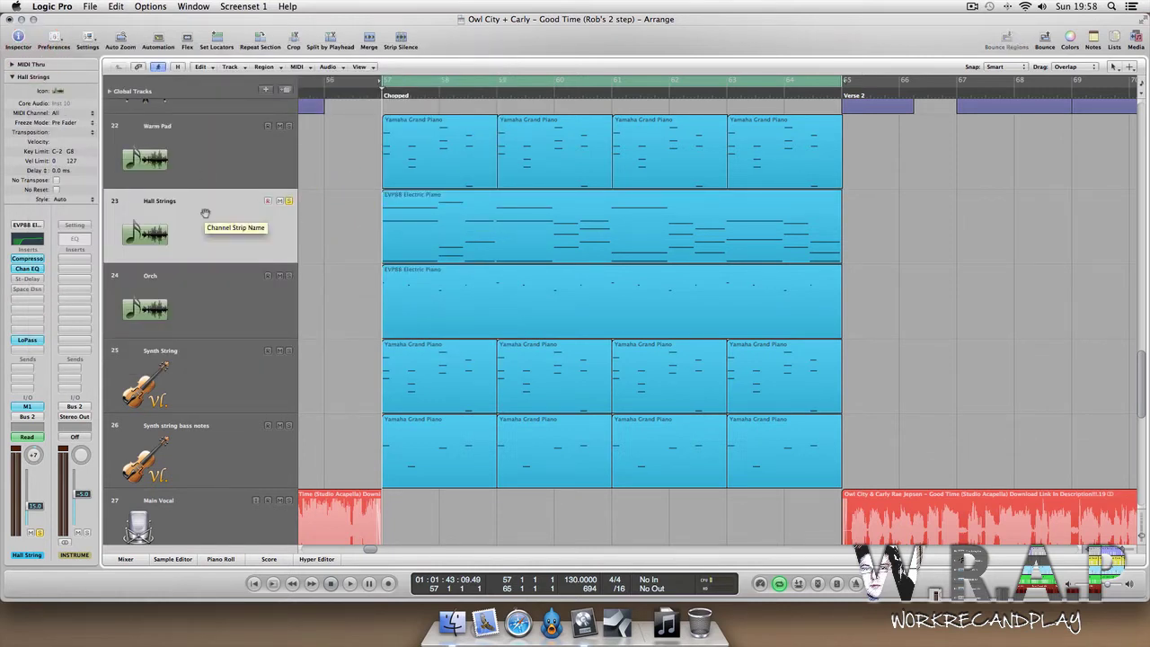
pyautogui.press('space')
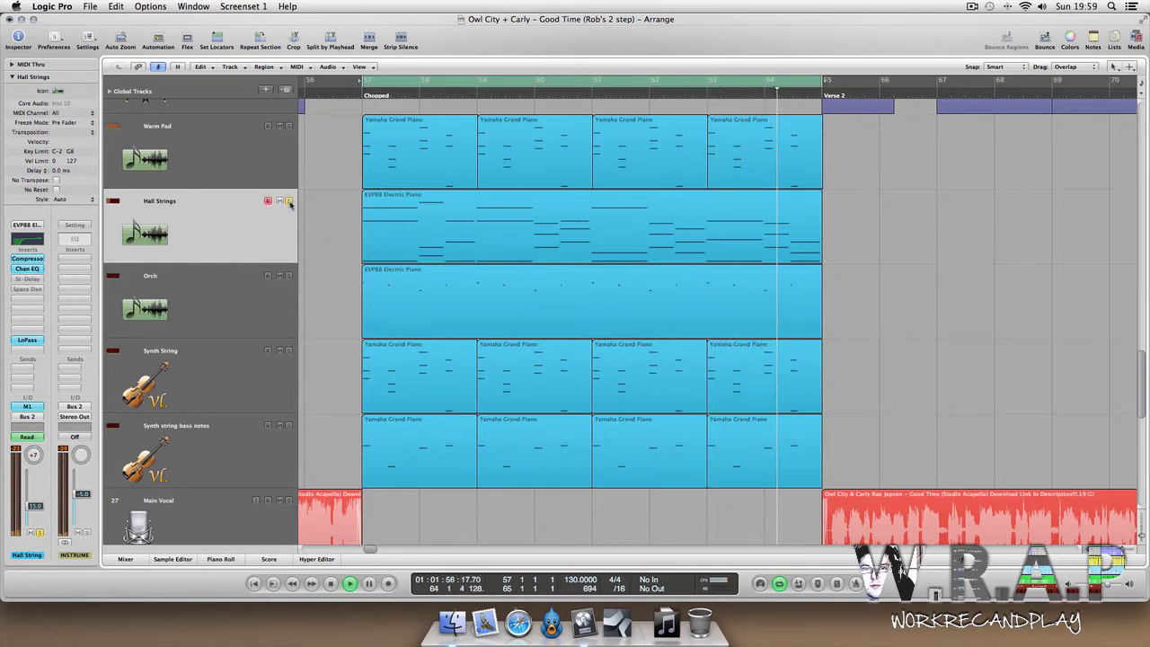
pyautogui.press('space')
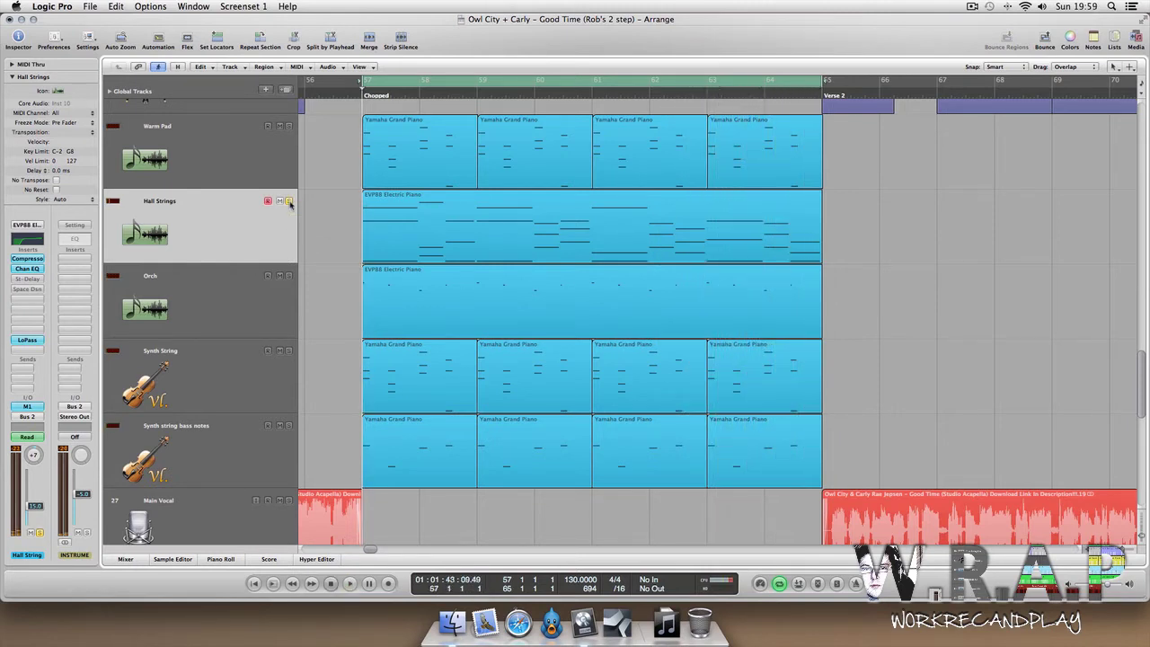
# Select and solo the Orch track instead of Hall Strings, and inspect the Orchestra4 combi in its M1 instrument.
pyautogui.click(235, 300)
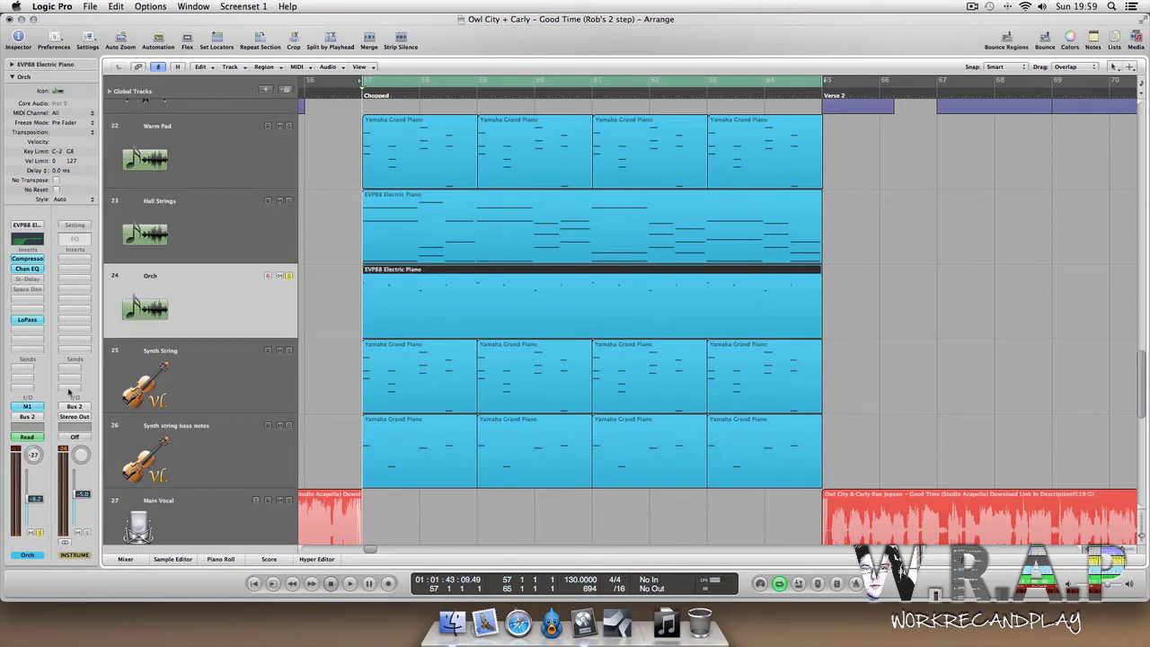
pyautogui.click(32, 407)
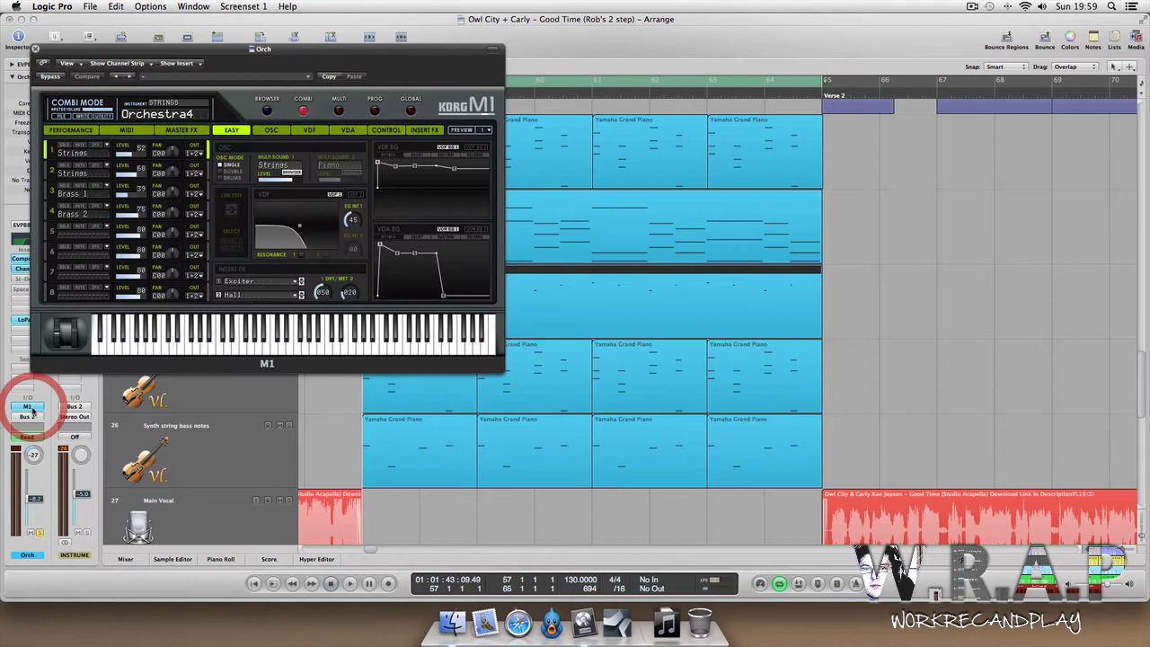
pyautogui.click(35, 49)
# Open the Orch region of the Chopped section in the Piano Roll to view its notes, and close the editor.
pyautogui.click(323, 275)
pyautogui.click(420, 299)
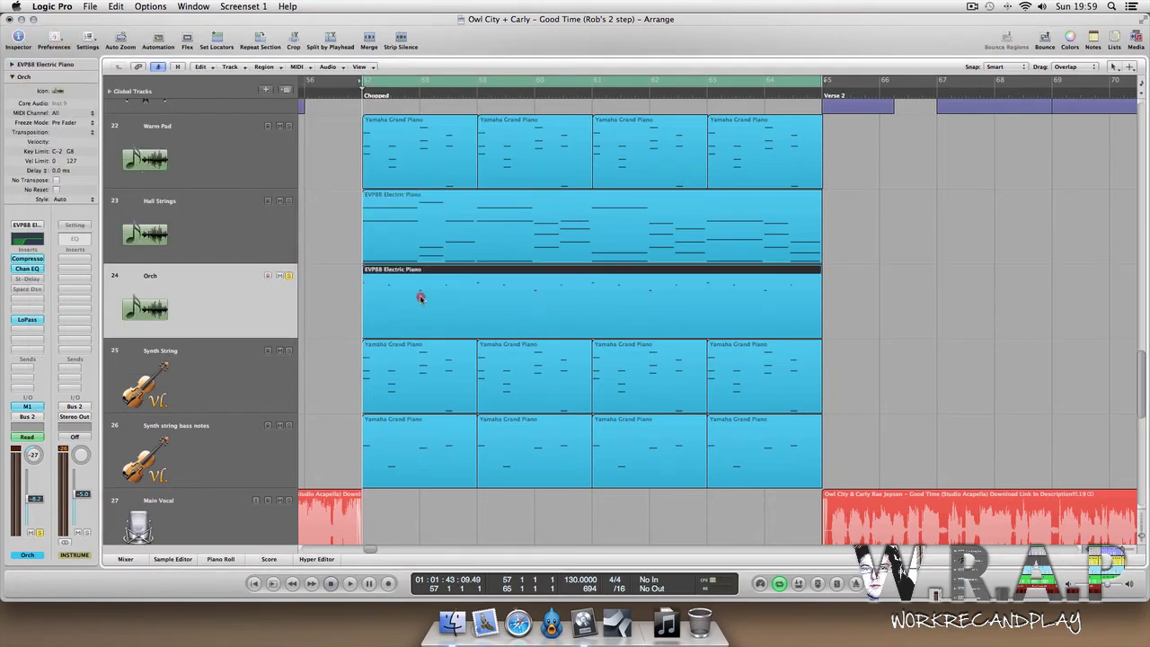
pyautogui.doubleClick(420, 299)
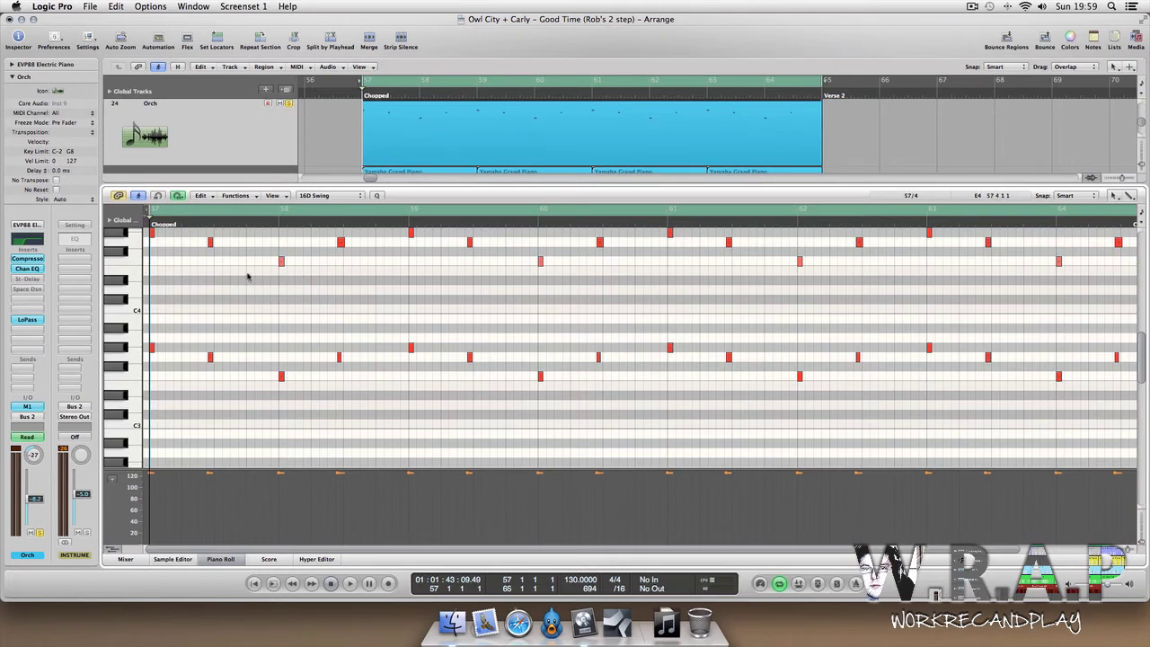
pyautogui.press('p')
pyautogui.scroll(2, 336, 198)
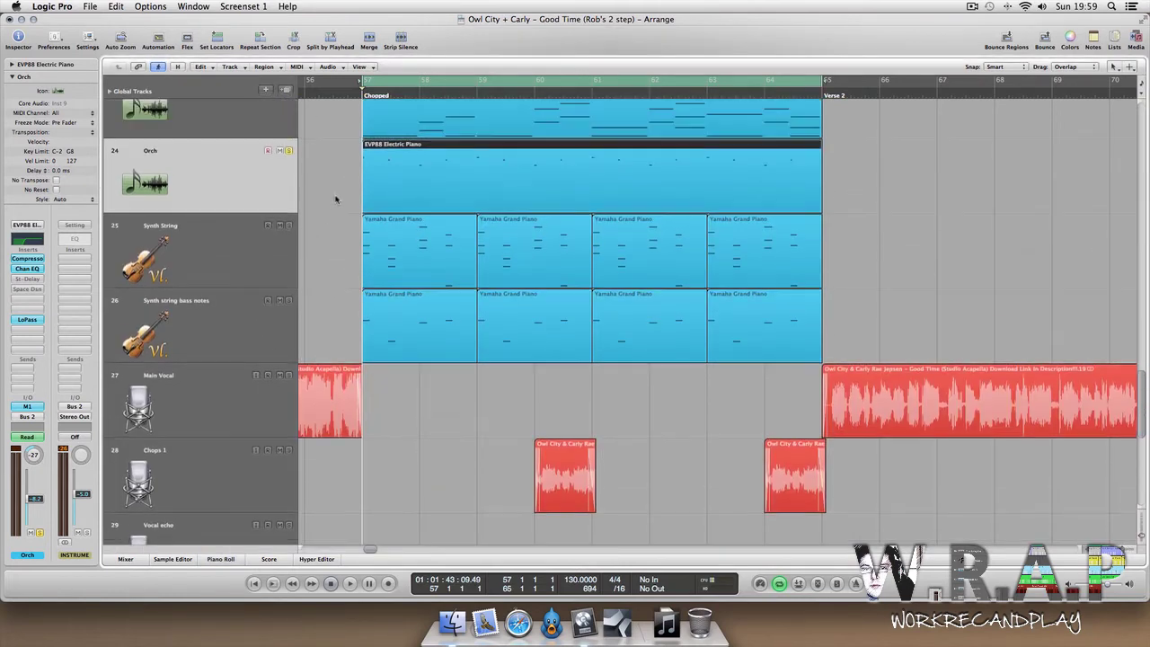
# Audition the soloed Orch part while viewing its notes in the Piano Roll, close the editor, stop playback and deselect the region.
pyautogui.click(333, 183)
pyautogui.press('space')
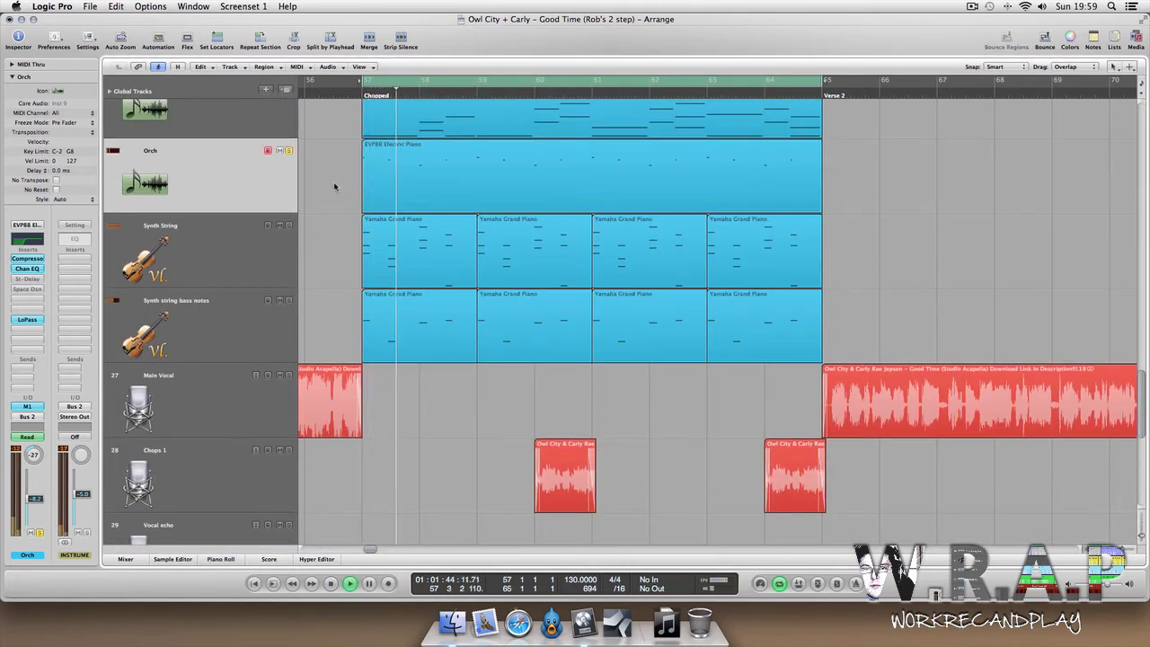
pyautogui.click(749, 180)
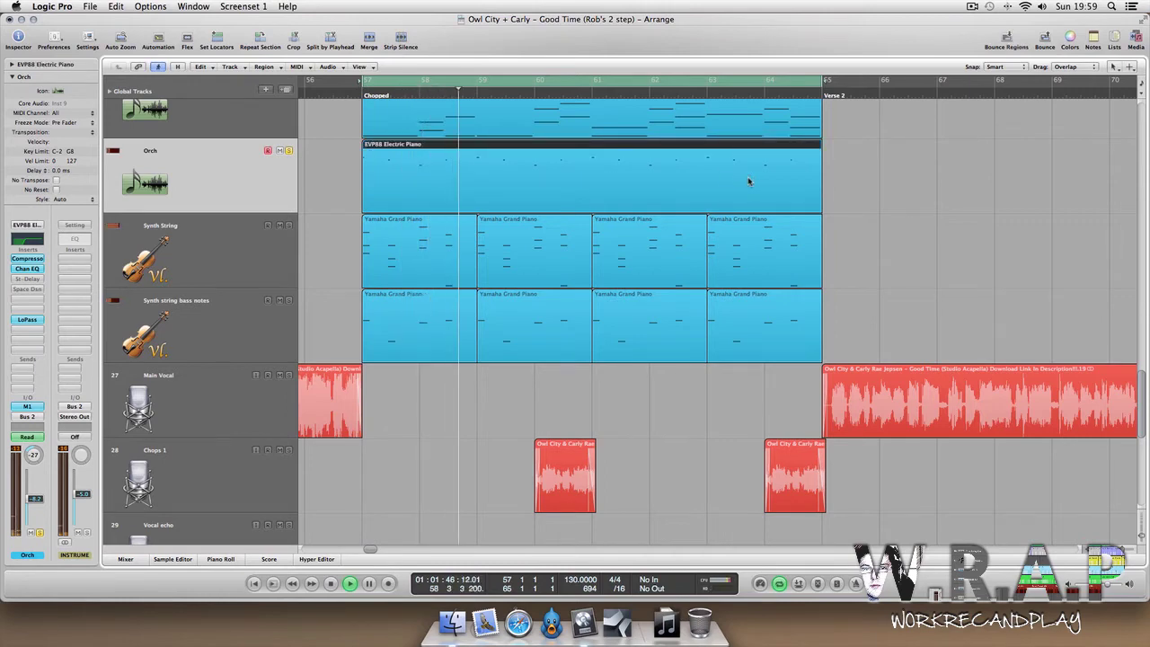
pyautogui.press('p')
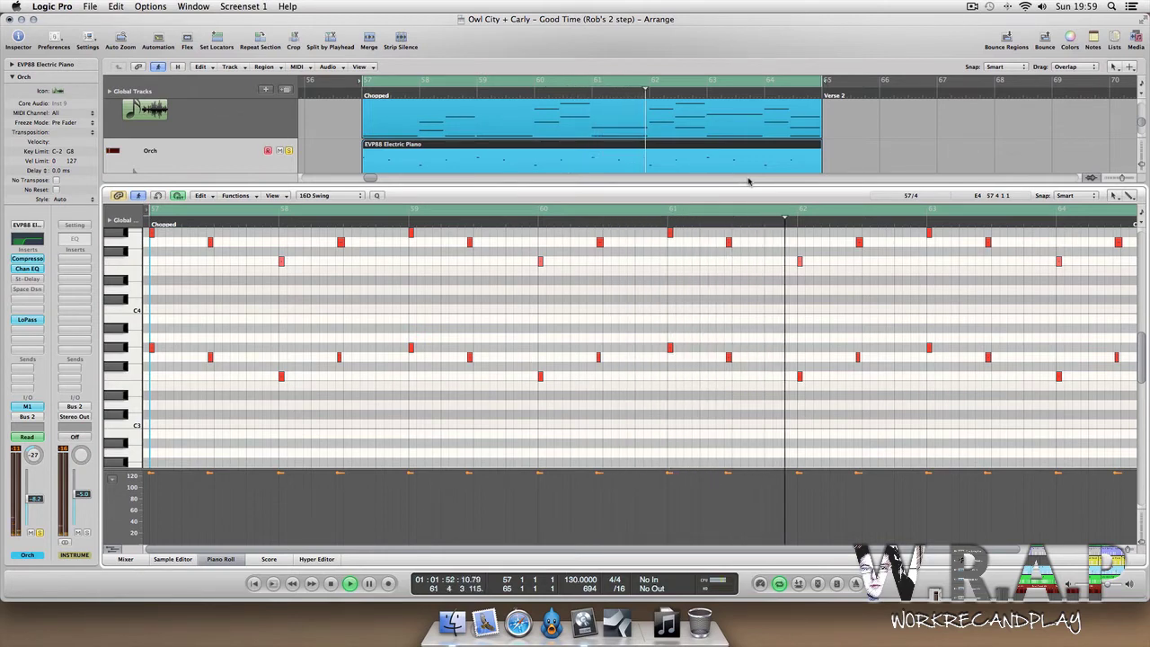
pyautogui.press('p')
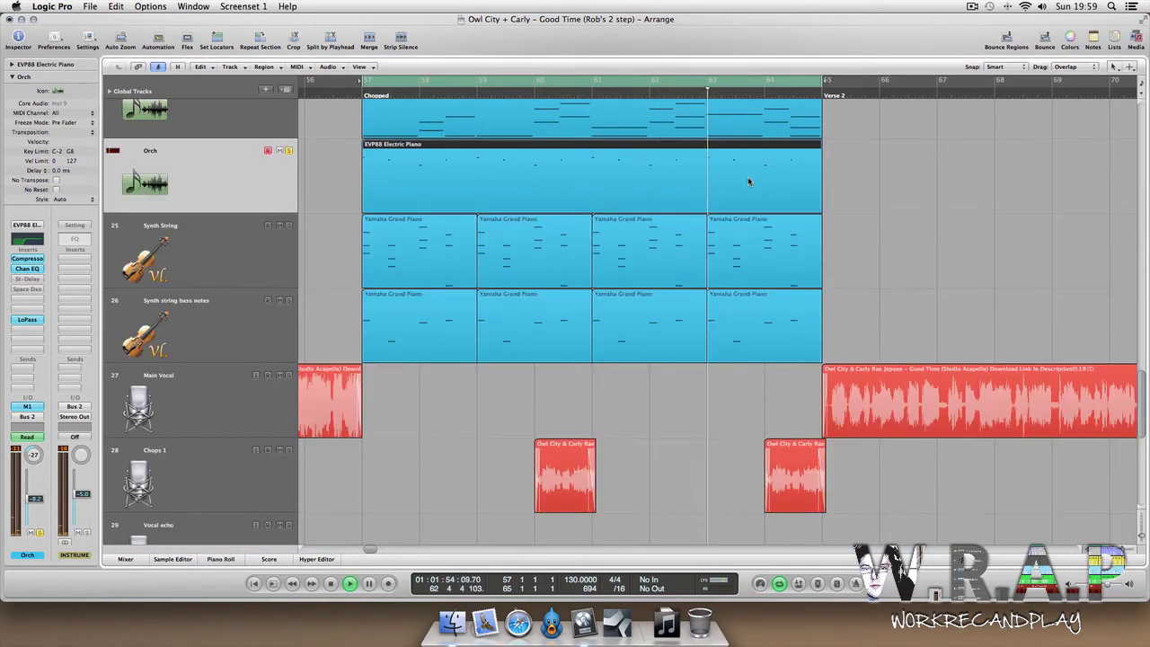
pyautogui.press('space')
pyautogui.click(312, 196)
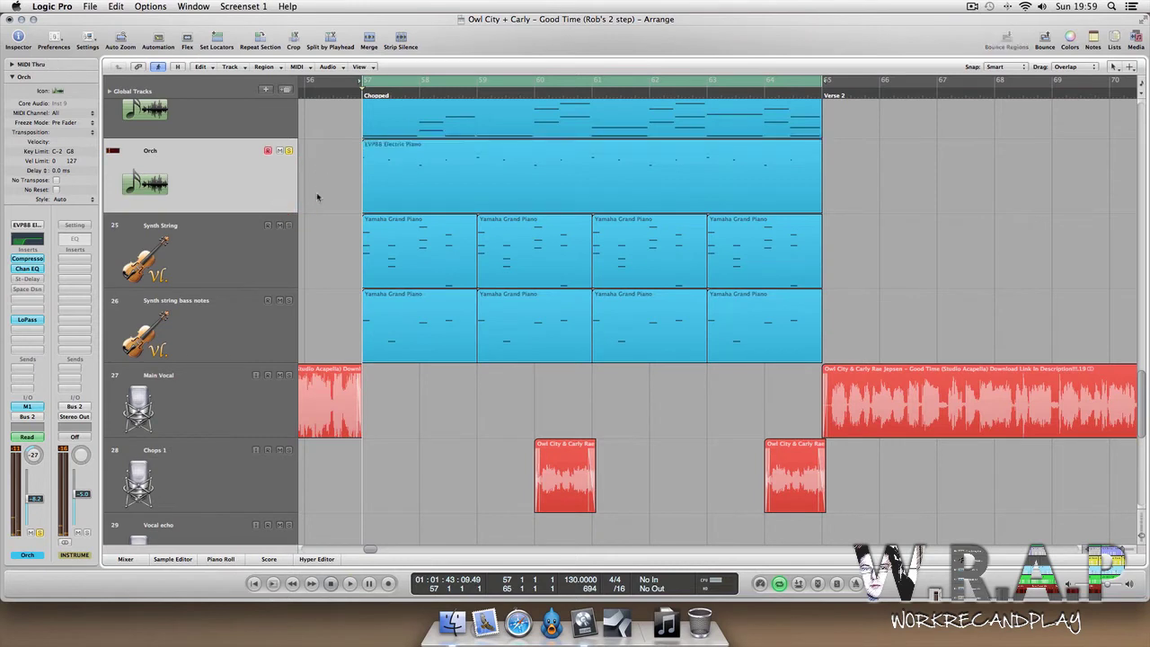
# Select the Synth String track, view its Sylenth1 instrument with the LD SuperPulse preset, close the plug-in and deselect the regions.
pyautogui.scroll(2, 320, 196)
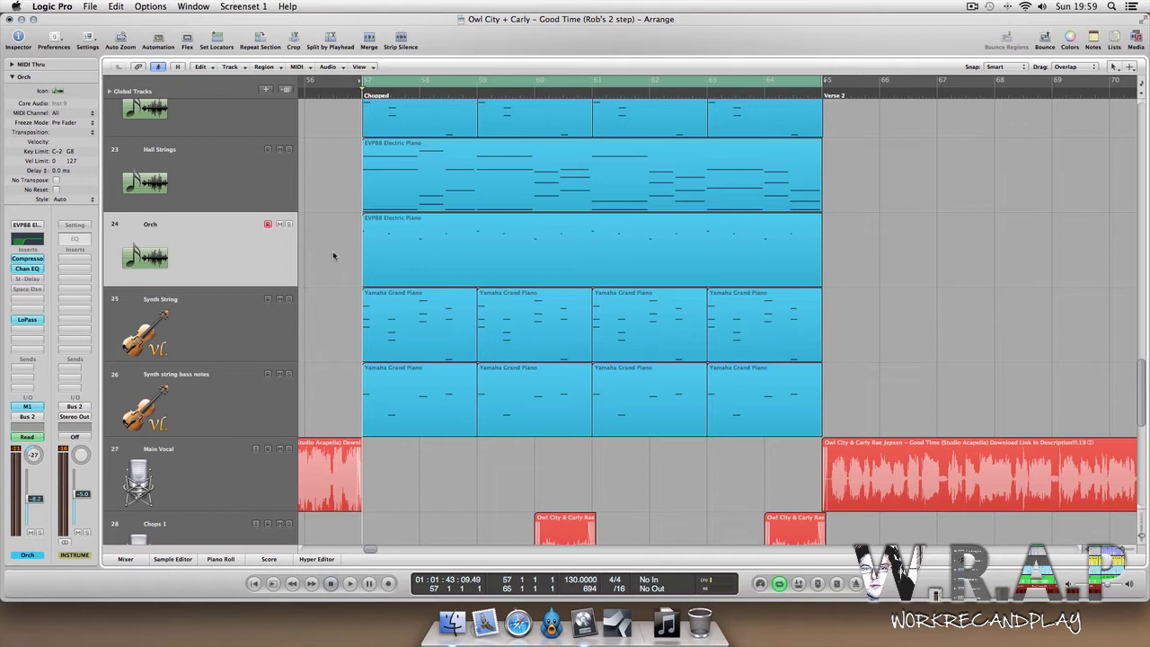
pyautogui.click(239, 315)
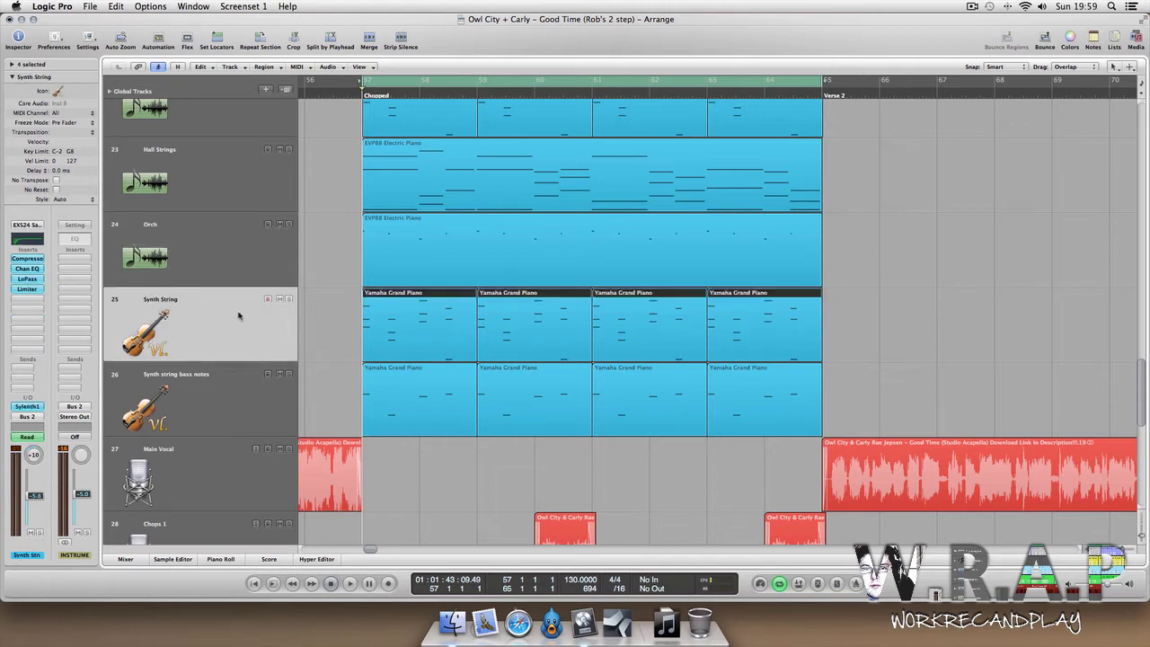
pyautogui.click(217, 392)
pyautogui.click(208, 336)
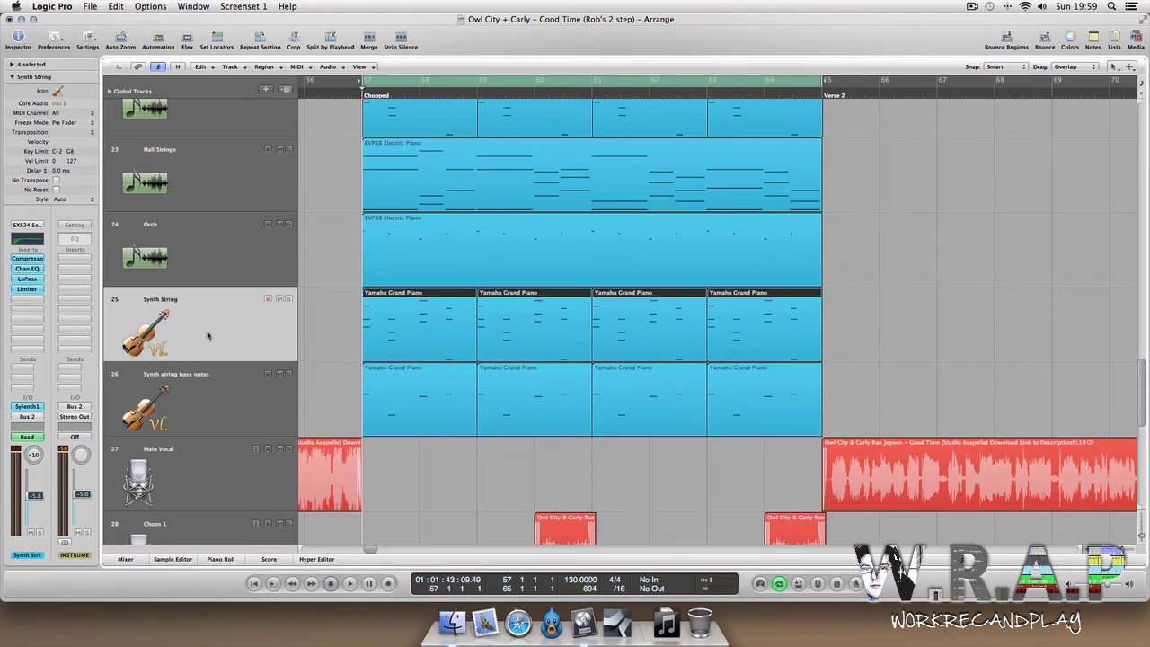
pyautogui.click(27, 407)
pyautogui.click(314, 196)
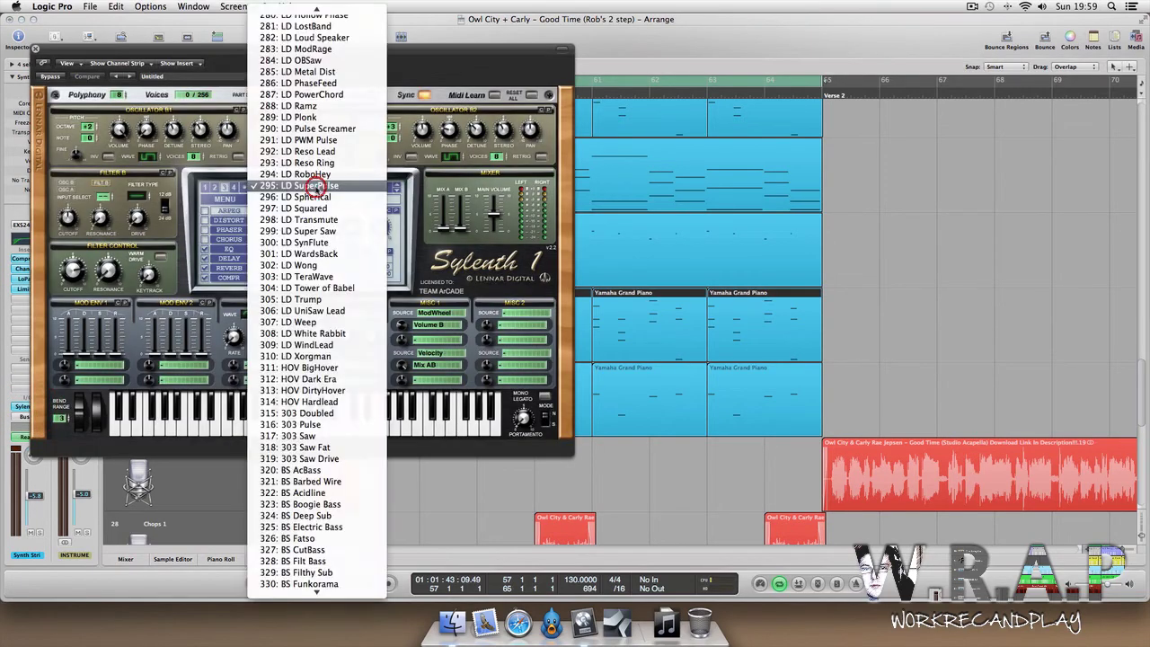
pyautogui.click(316, 187)
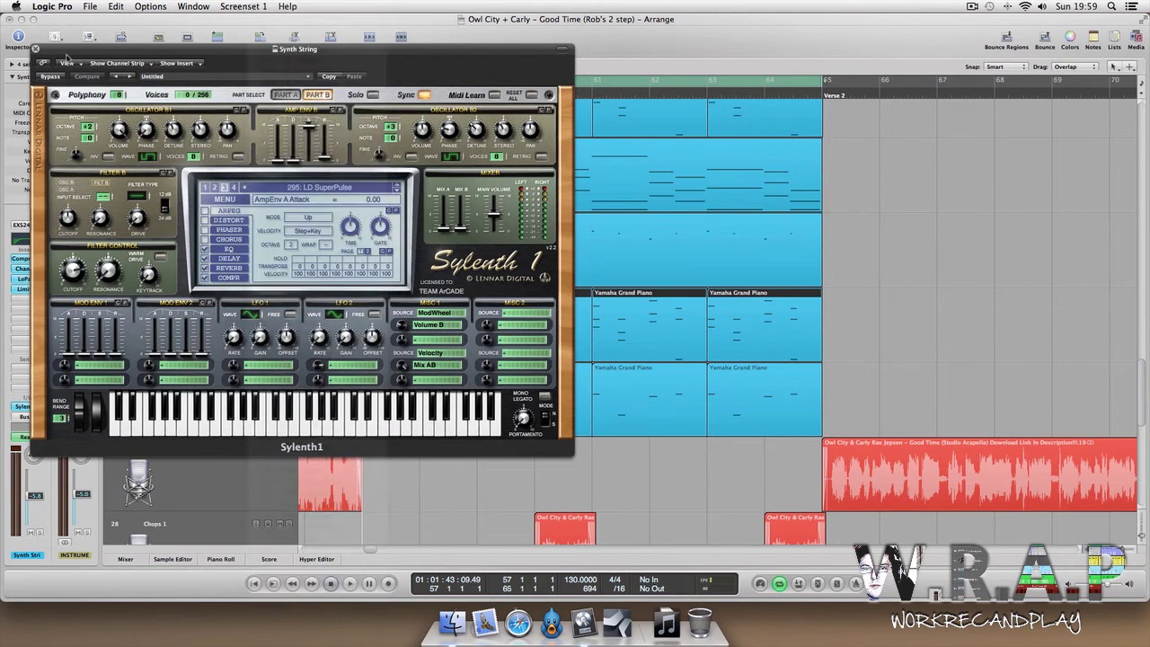
pyautogui.click(36, 49)
pyautogui.click(356, 358)
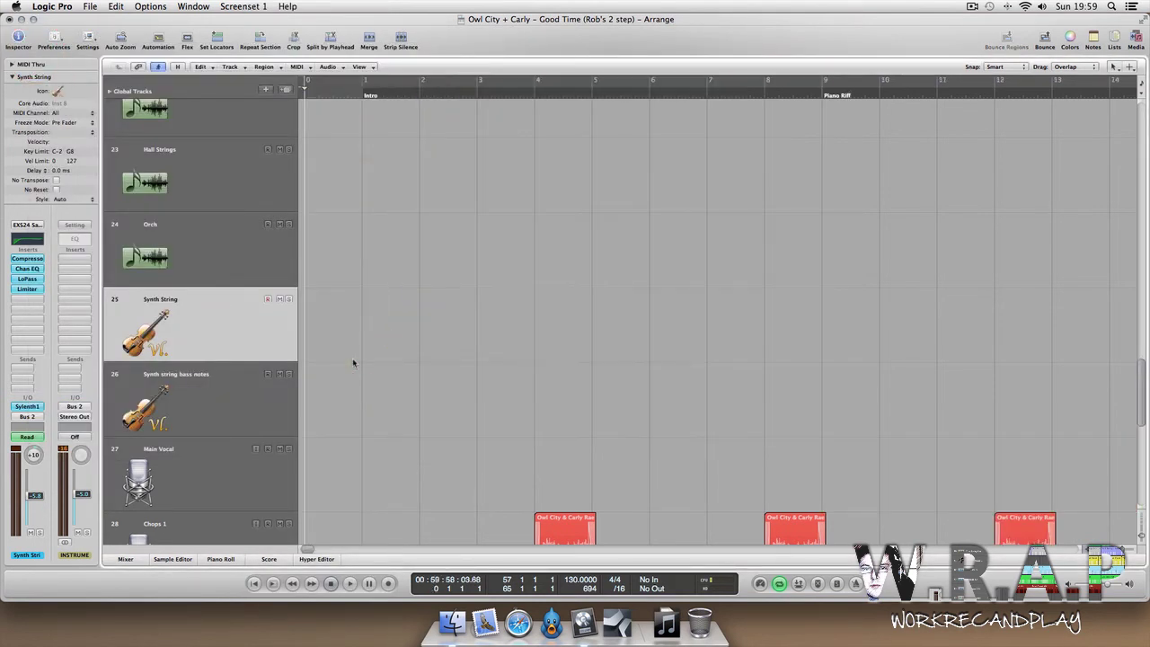
# Solo the Synth String and Synth string bass notes tracks and play them in the Chopped section.
pyautogui.press('space')
pyautogui.press('space')
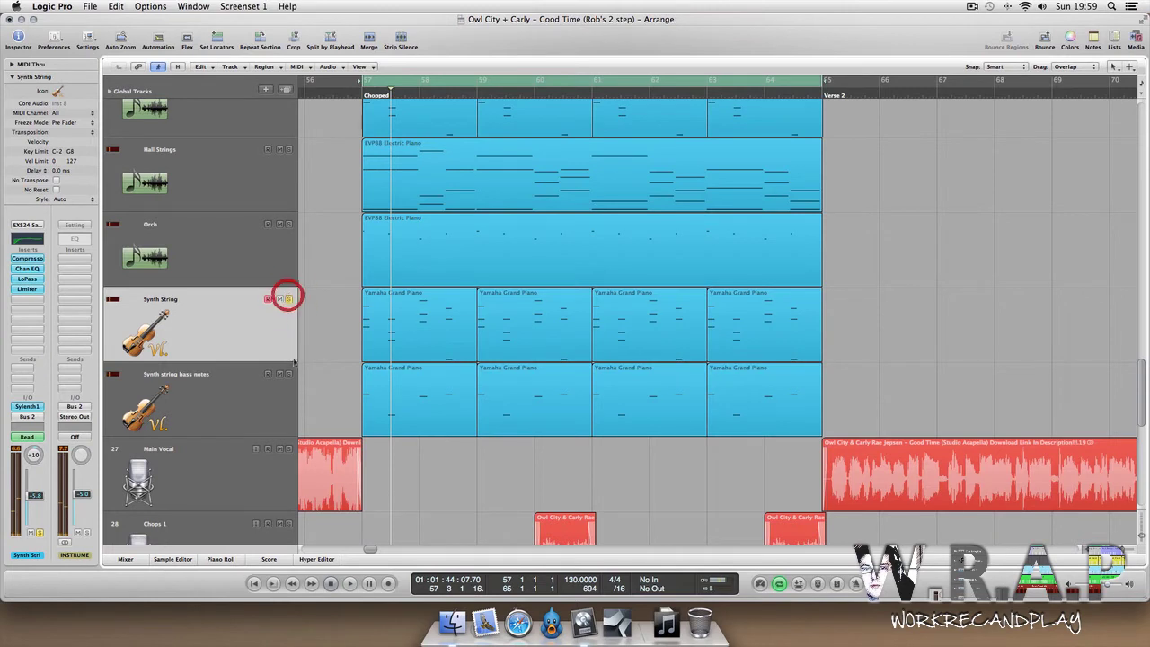
pyautogui.click(290, 375)
pyautogui.press('space')
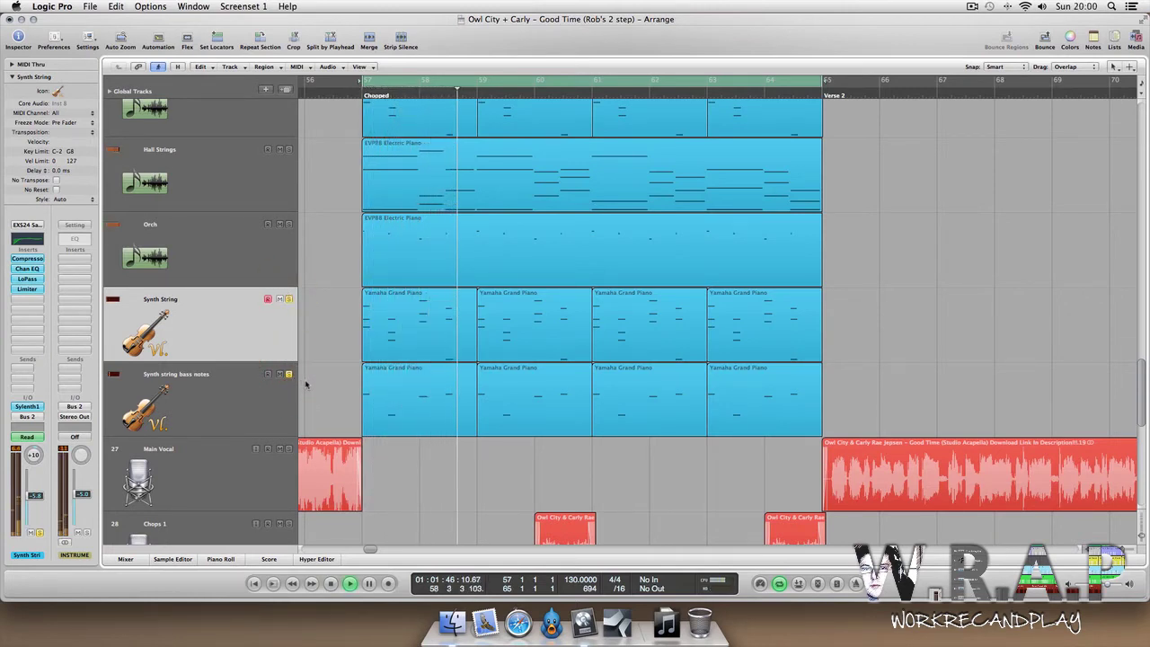
# View the notes of both synth string tracks' Chopped regions in the Piano Roll during playback, close the editor and stop playback.
pyautogui.moveTo(338, 342); pyautogui.dragTo(738, 405)
pyautogui.press('p')
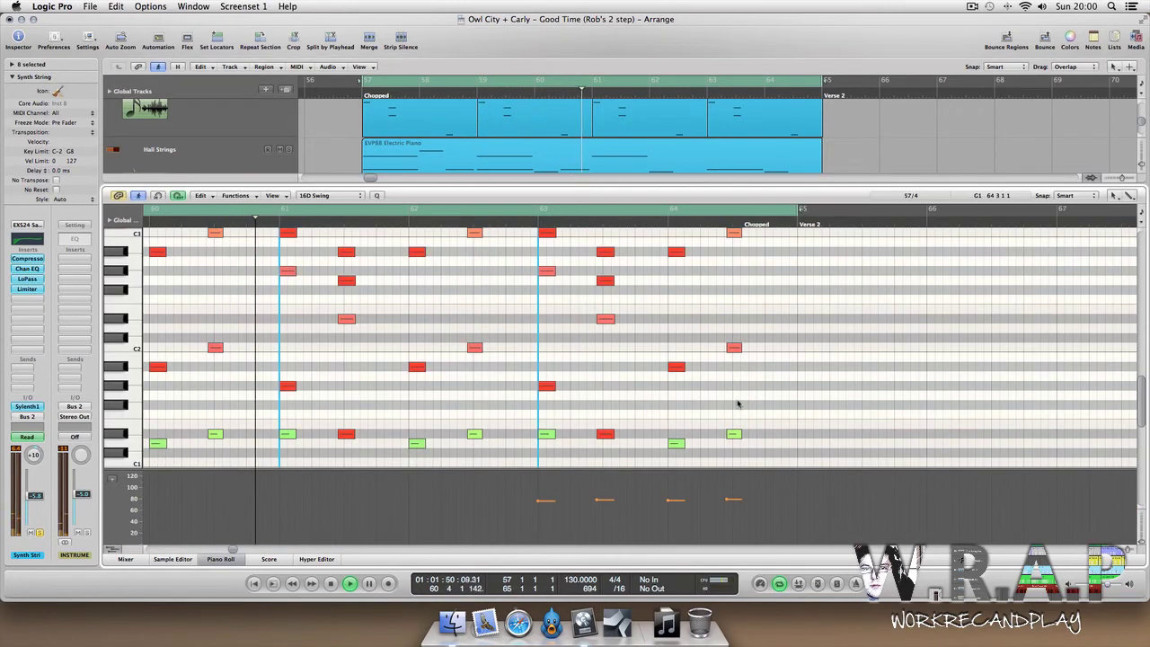
pyautogui.press('p')
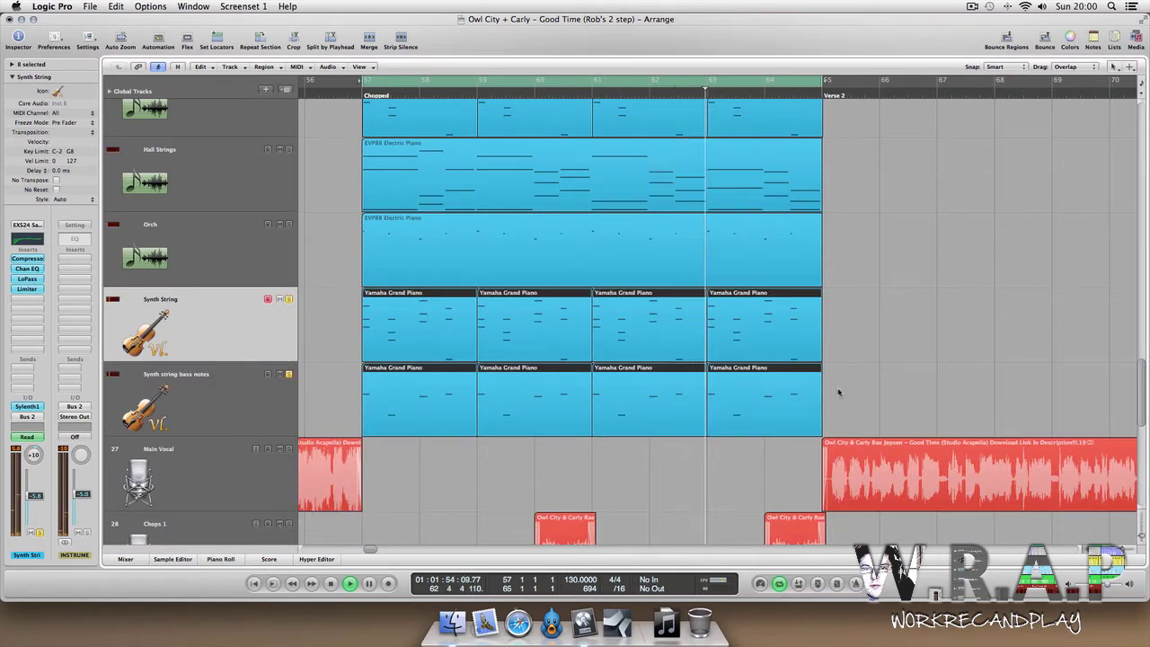
pyautogui.press('space')
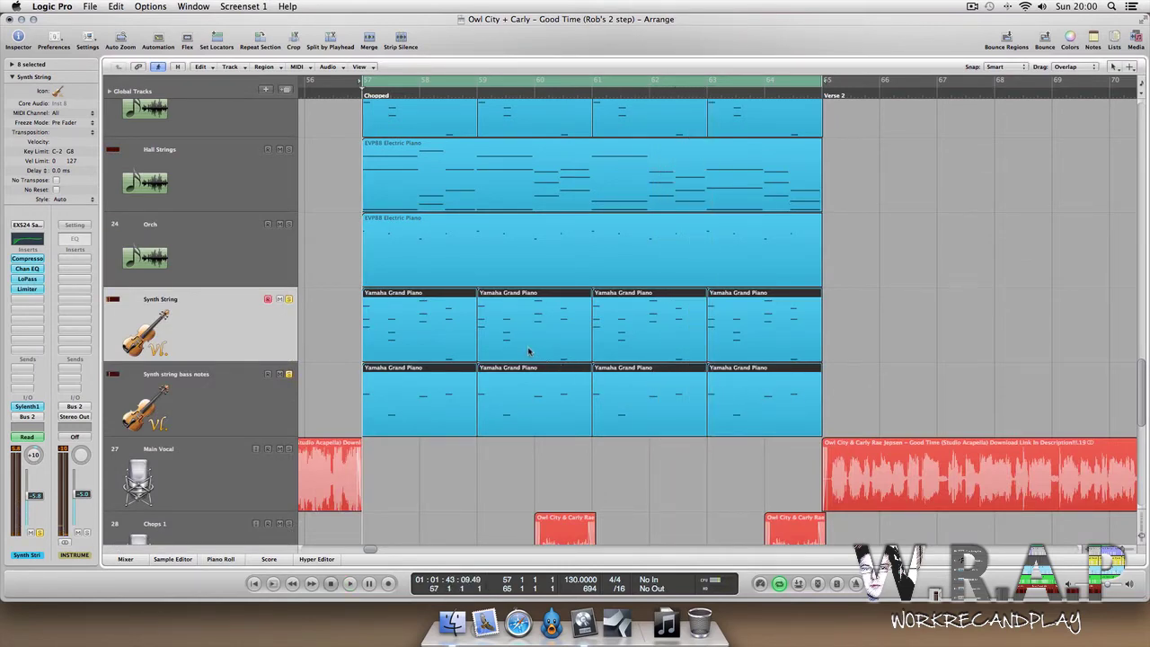
# Add Warm Pad, Hall Strings and Orch to the soloed synth string tracks and audition all five layers together.
pyautogui.hotkey('ctrl', 'Up')
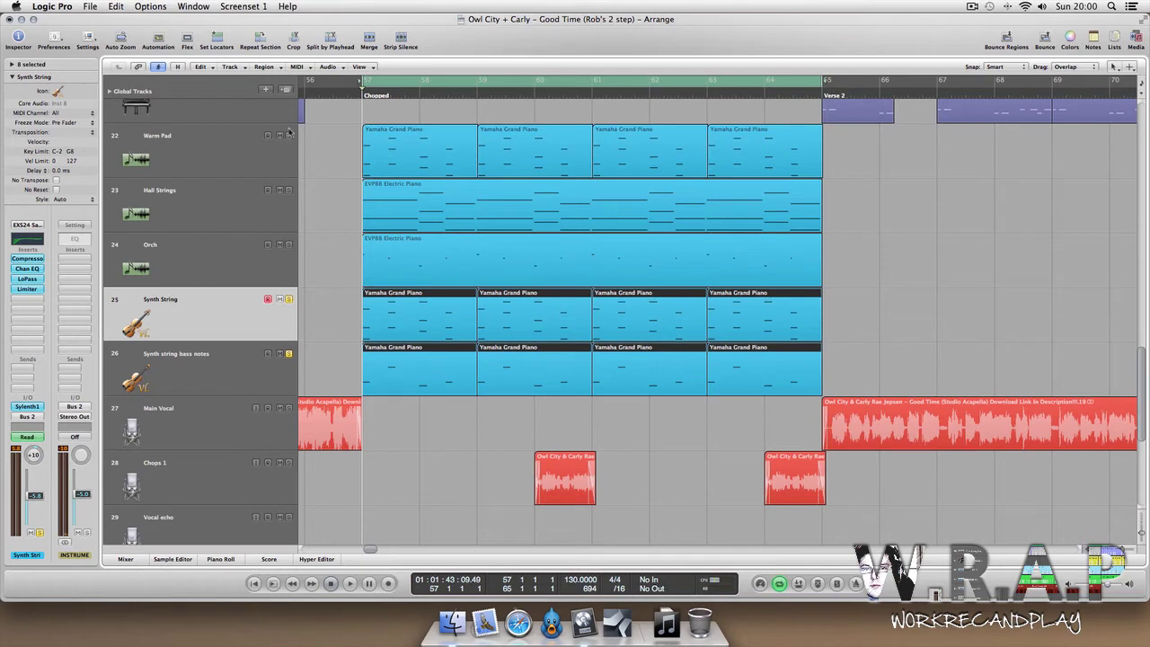
pyautogui.click(318, 252)
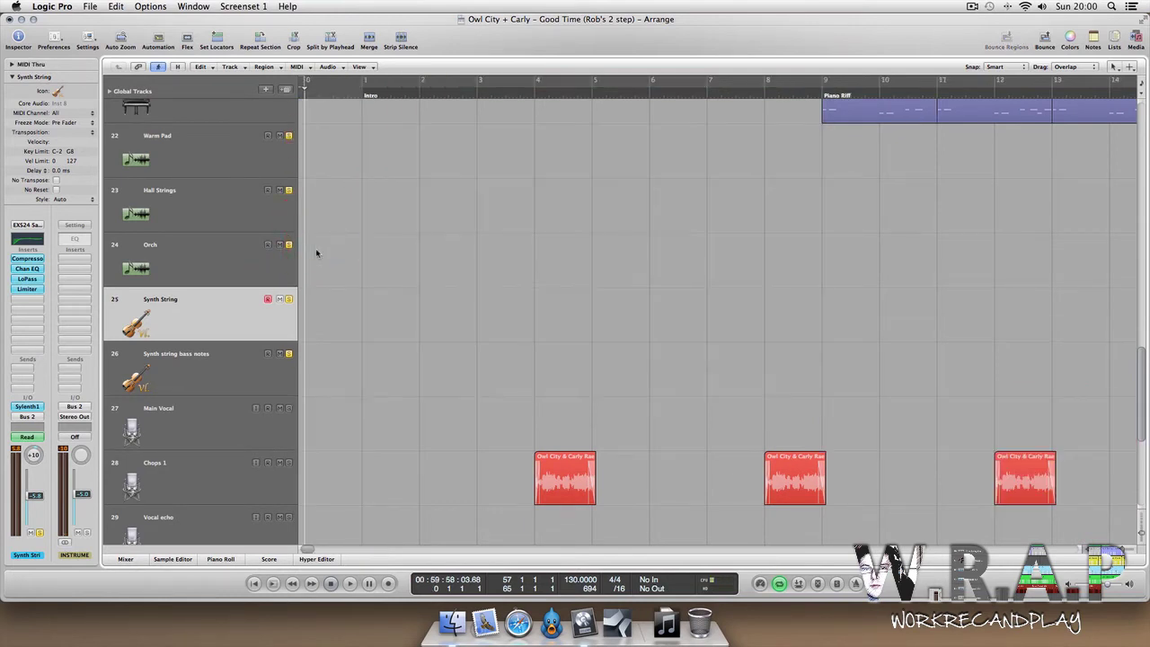
pyautogui.press('space')
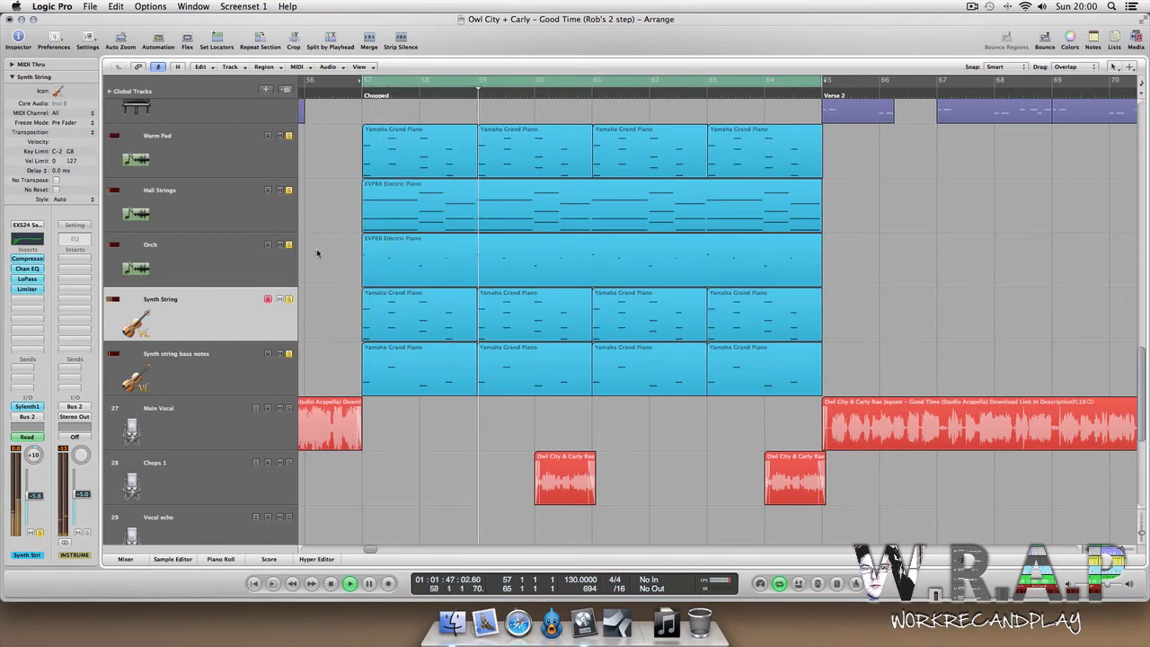
# Fit all regions of the arrangement in view and solo the INSTRUMENTS and DRUMS buses to audition the strings with drums.
pyautogui.press('super+a')
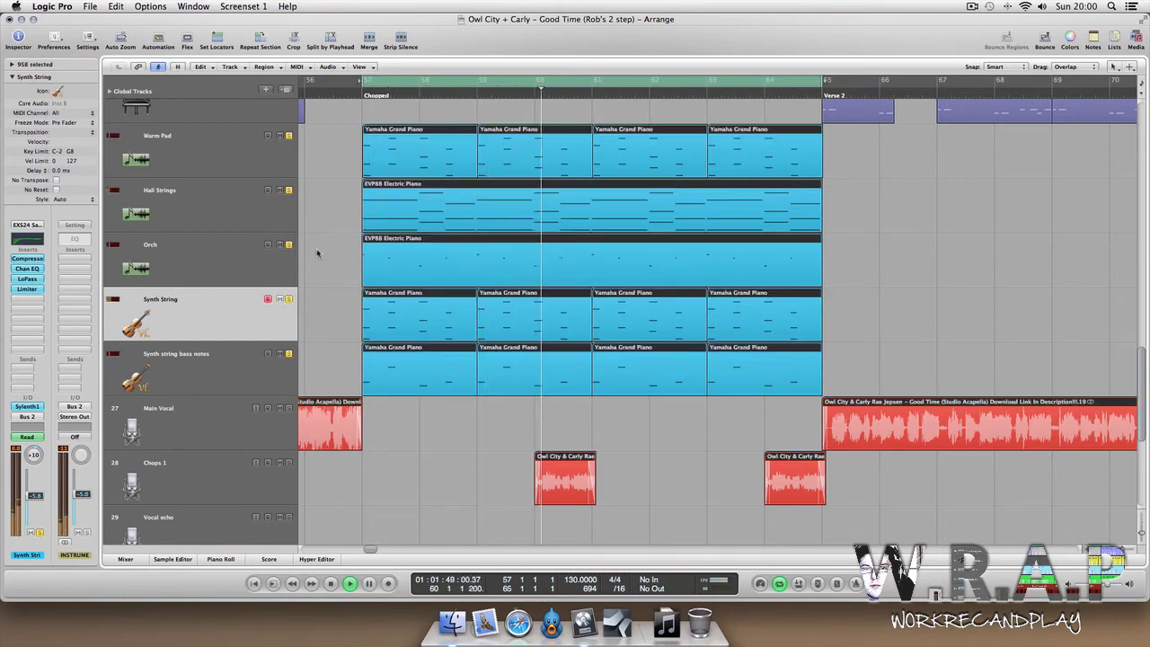
pyautogui.press('z')
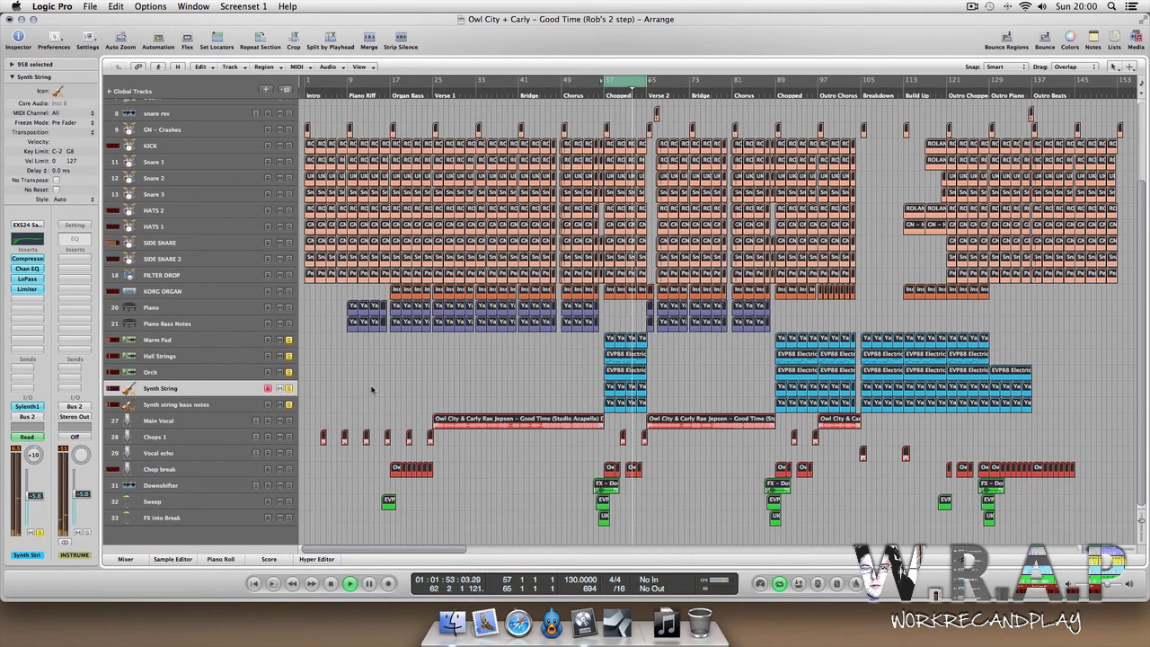
pyautogui.scroll(5, 315, 180)
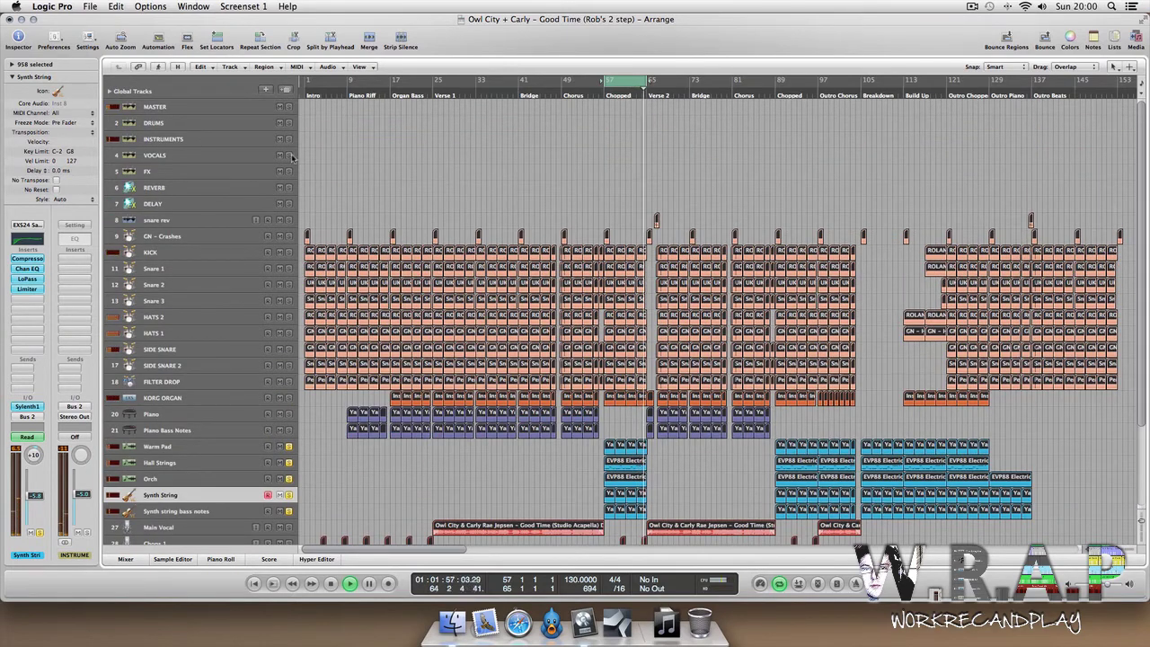
pyautogui.click(289, 124)
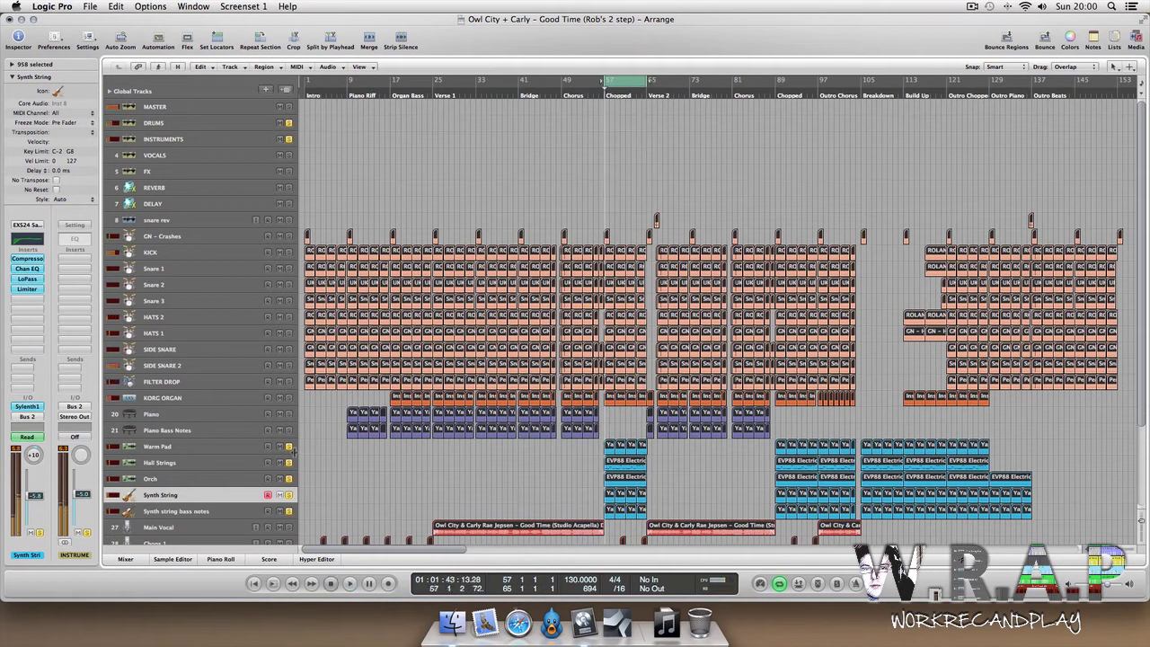
# Unsolo the DRUMS and INSTRUMENTS buses and the pad, string and orch tracks, and deselect all regions.
pyautogui.click(289, 124)
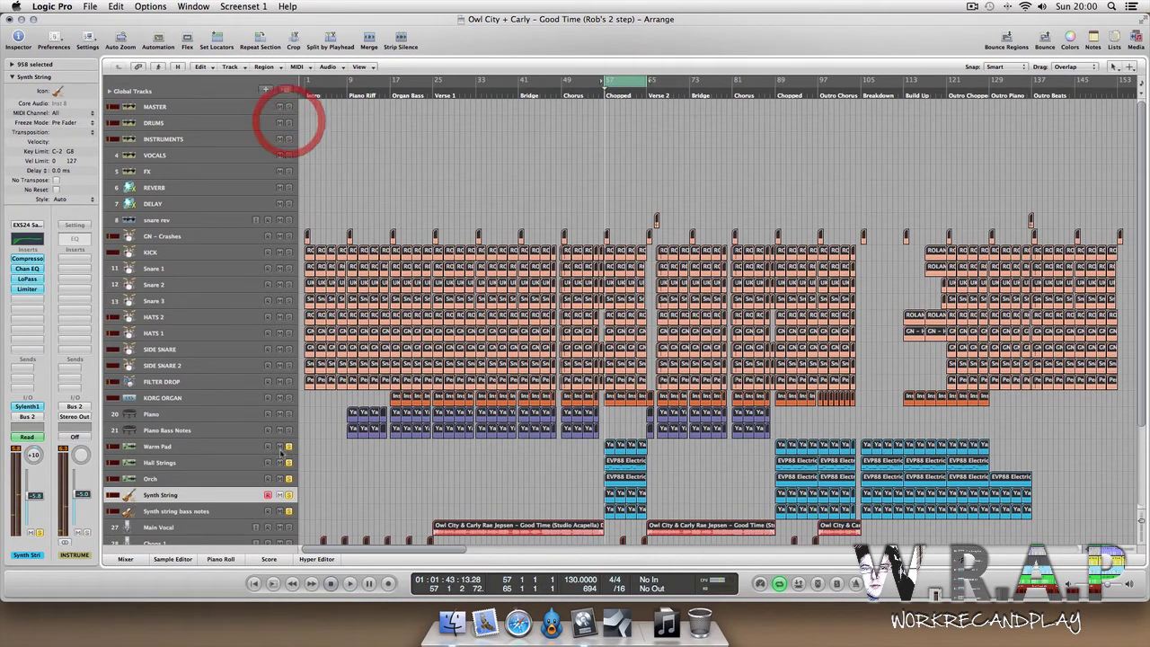
pyautogui.click(287, 461)
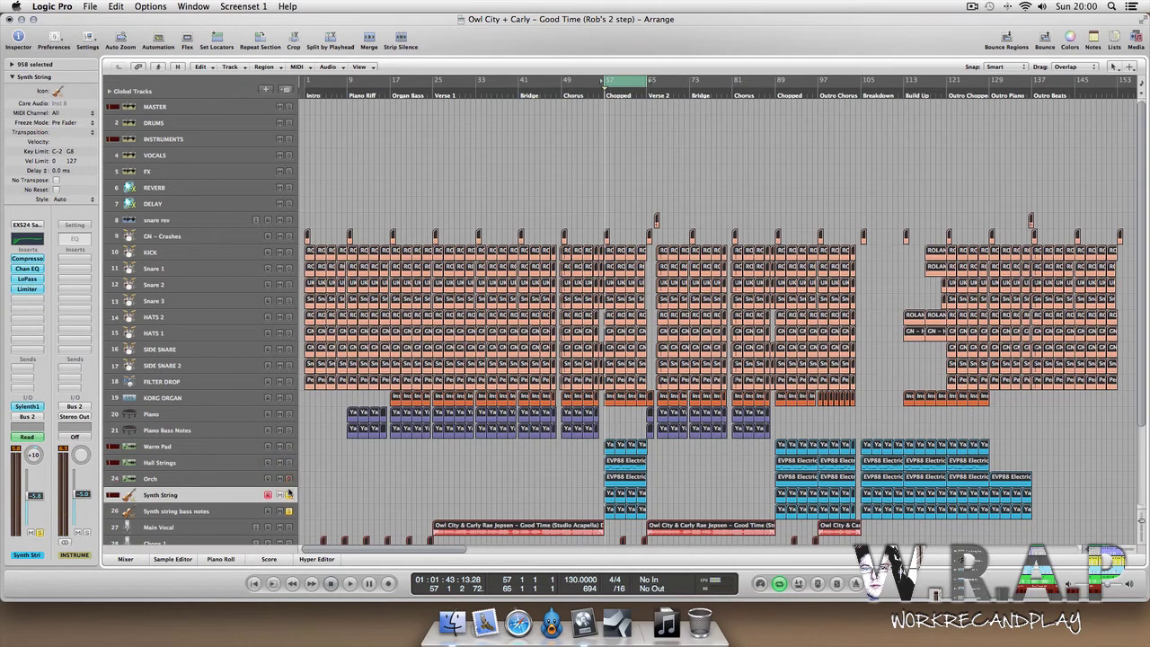
pyautogui.click(289, 479)
pyautogui.click(289, 494)
pyautogui.click(288, 512)
pyautogui.click(546, 476)
# Set the cycle range over Verse 1 and the Bridge from bar 25 to 47, and solo the VOCALS bus.
pyautogui.scroll(-2, 618, 447)
pyautogui.scroll(-2, 531, 463)
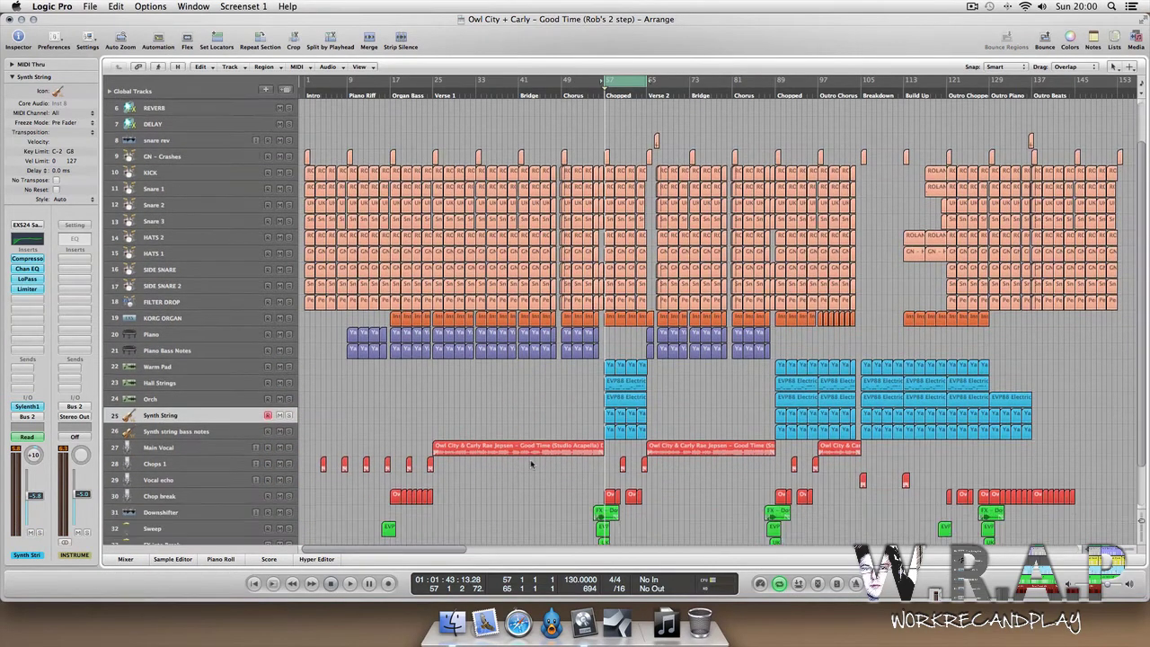
pyautogui.moveTo(433, 83); pyautogui.dragTo(552, 82)
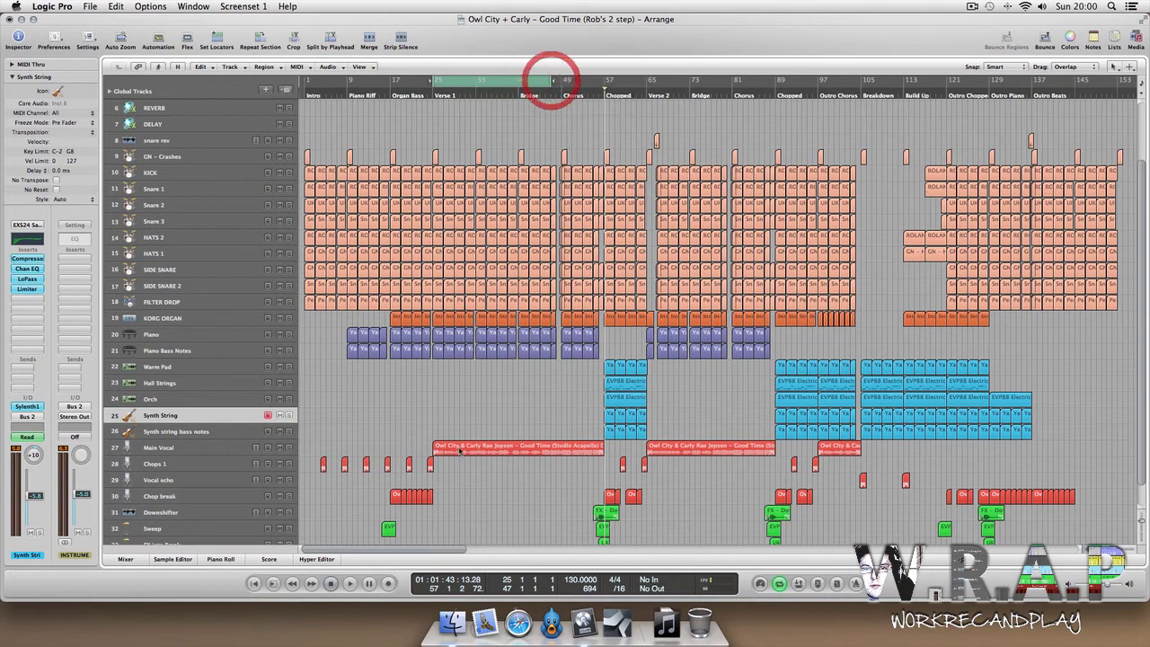
pyautogui.click(445, 95)
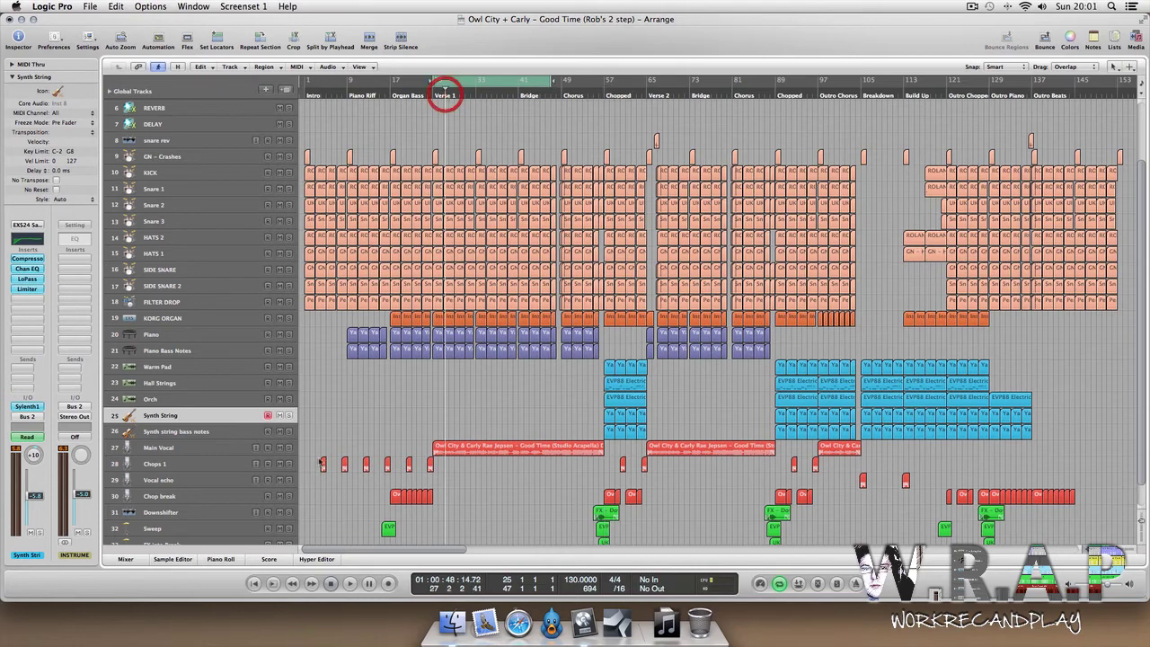
pyautogui.scroll(5, 312, 119)
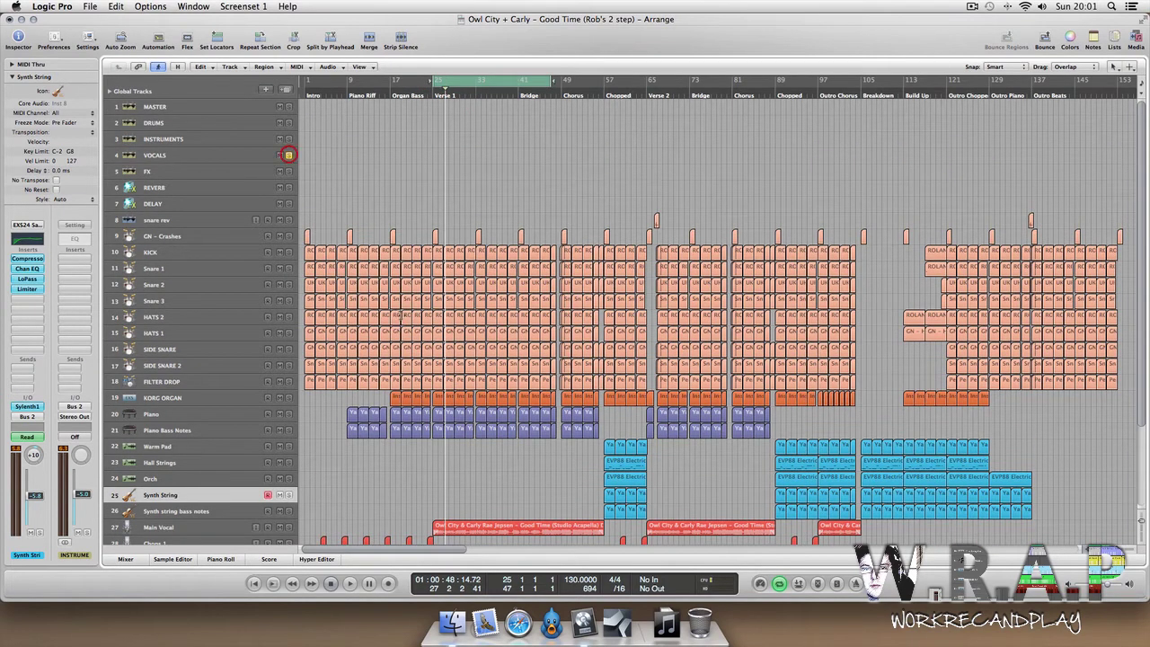
# Select the Main Vocal track and audition the soloed vocal from the start of Verse 1.
pyautogui.scroll(-7, 356, 414)
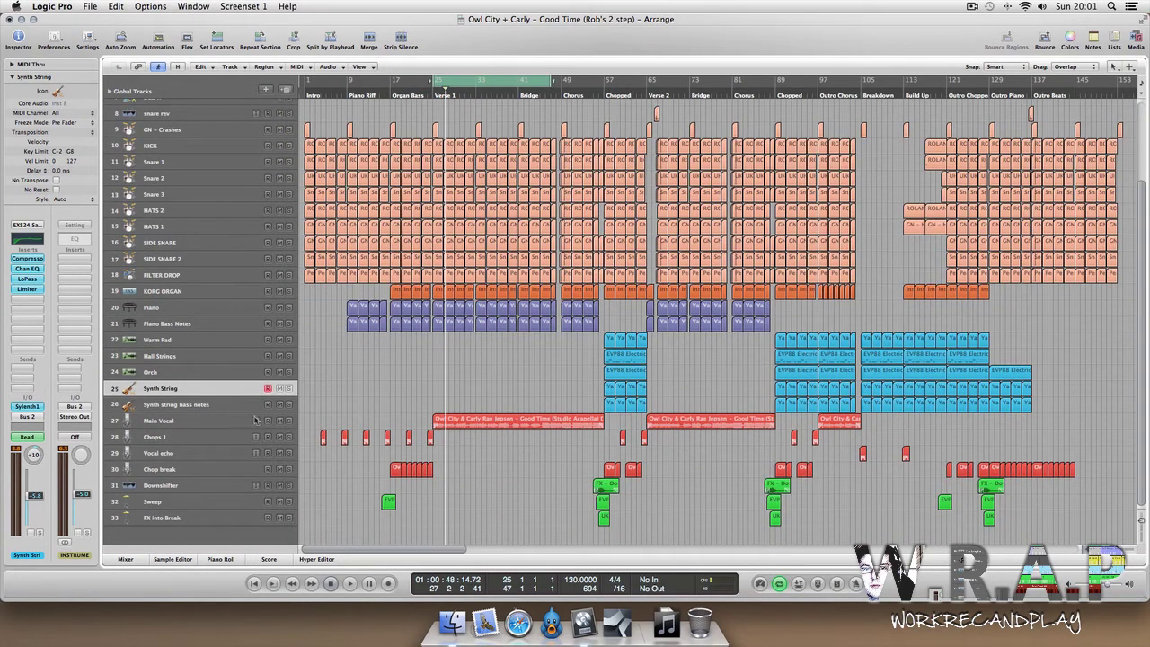
pyautogui.click(213, 421)
pyautogui.press('space')
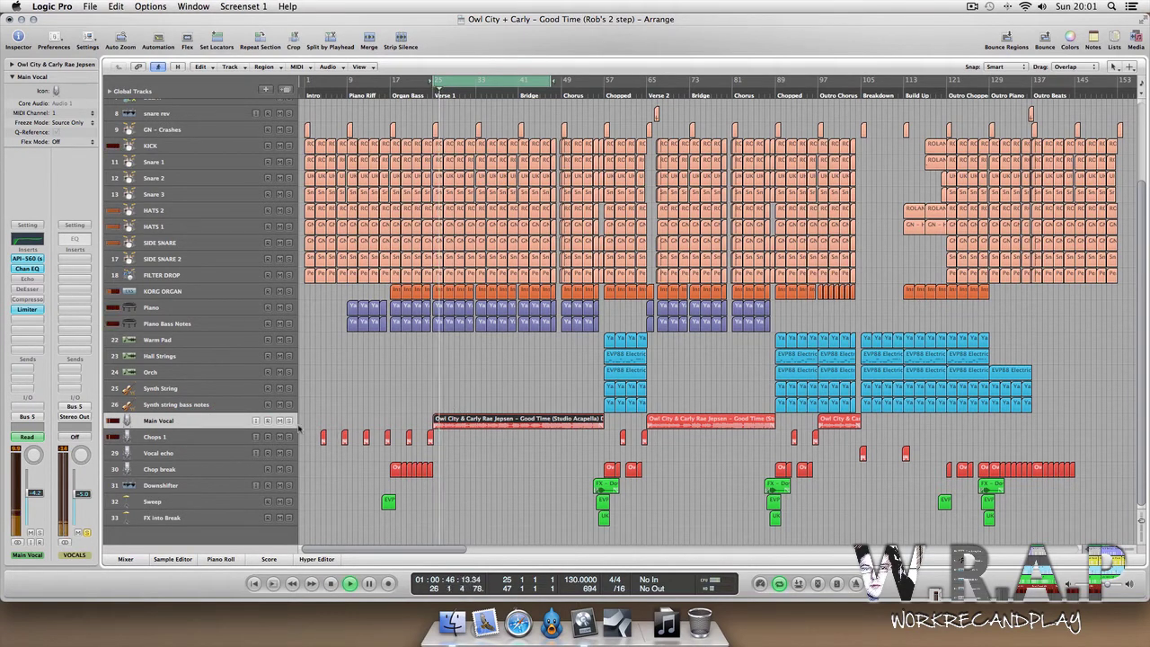
pyautogui.press('space')
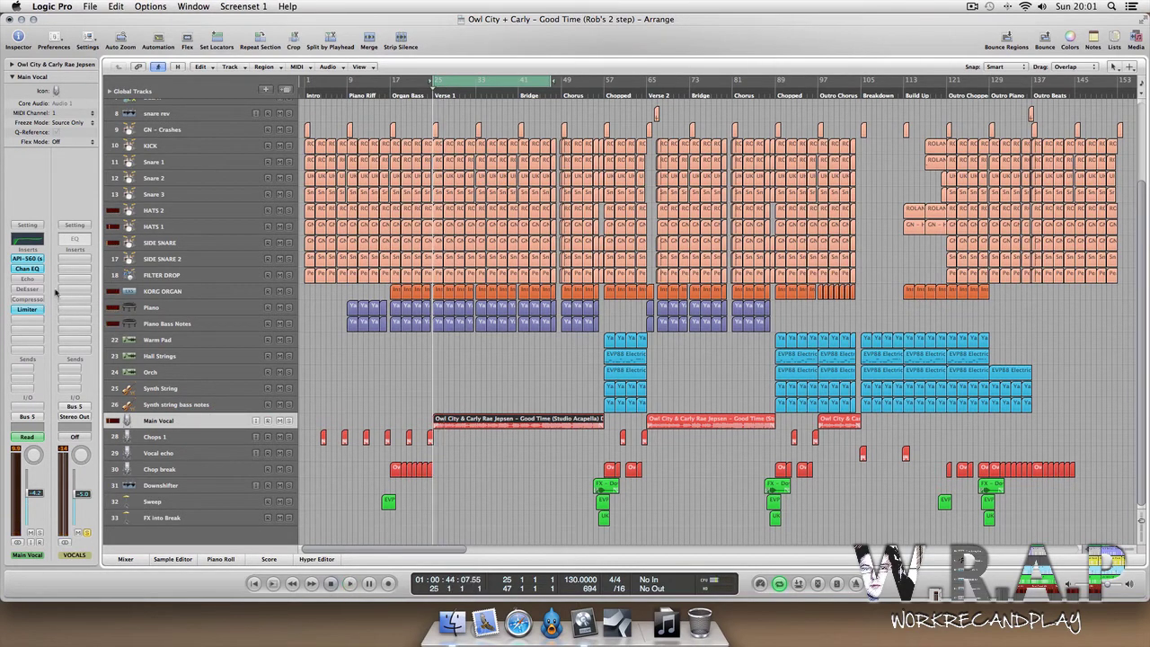
# Inspect the API-560 equalizer on the Main Vocal track, close the plug-in and deselect the vocal region.
pyautogui.click(27, 259)
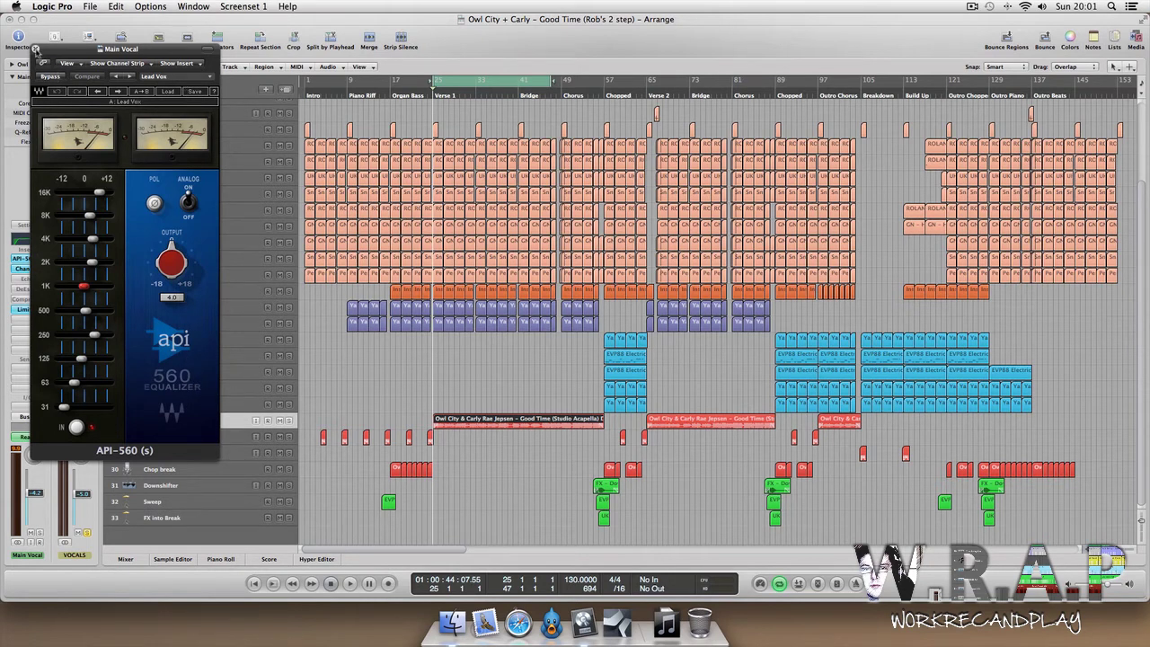
pyautogui.click(36, 48)
pyautogui.click(392, 371)
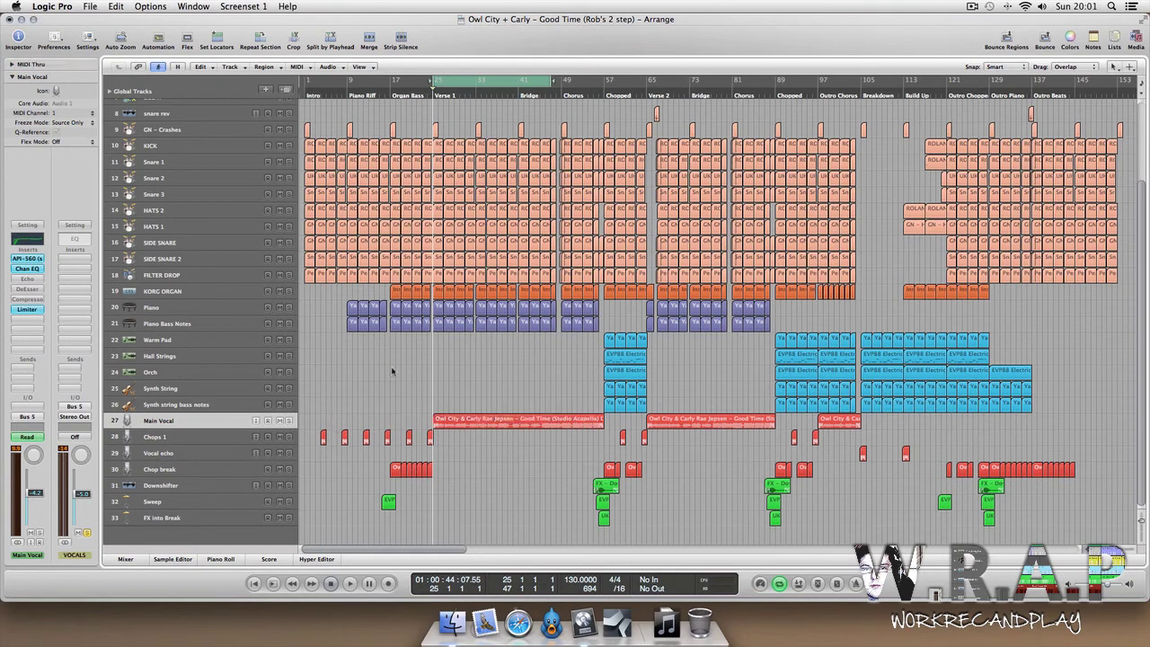
# Select the Chops 1 track, turn off cycle mode, and play the vocals from just before the Organ Bass section.
pyautogui.click(188, 438)
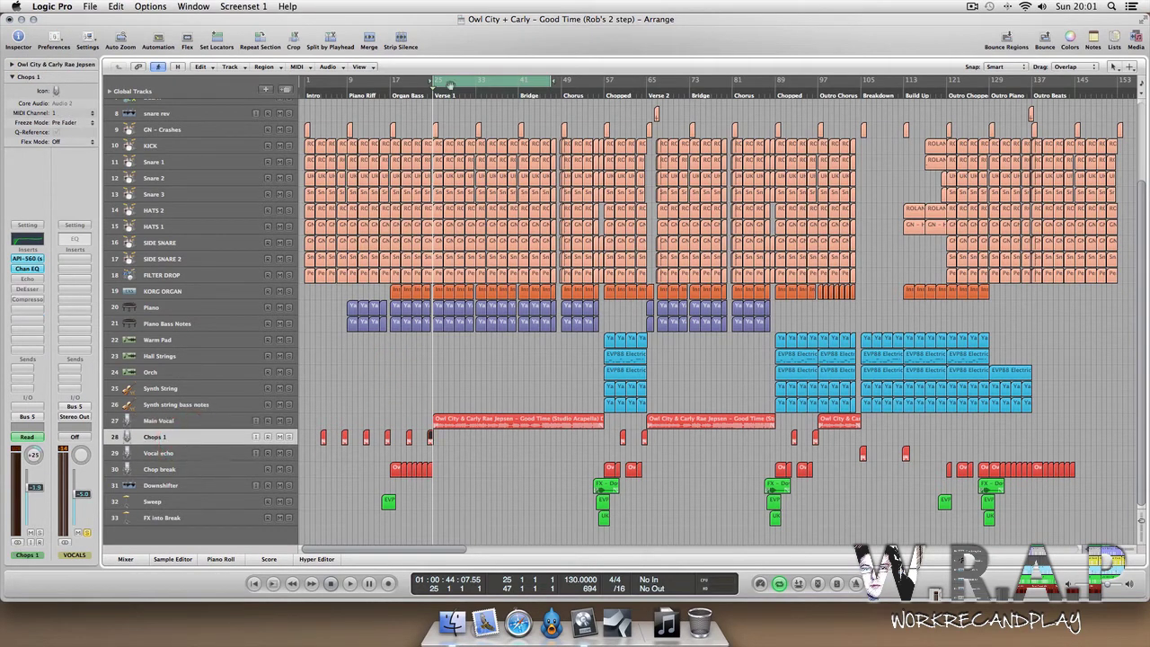
pyautogui.click(449, 84)
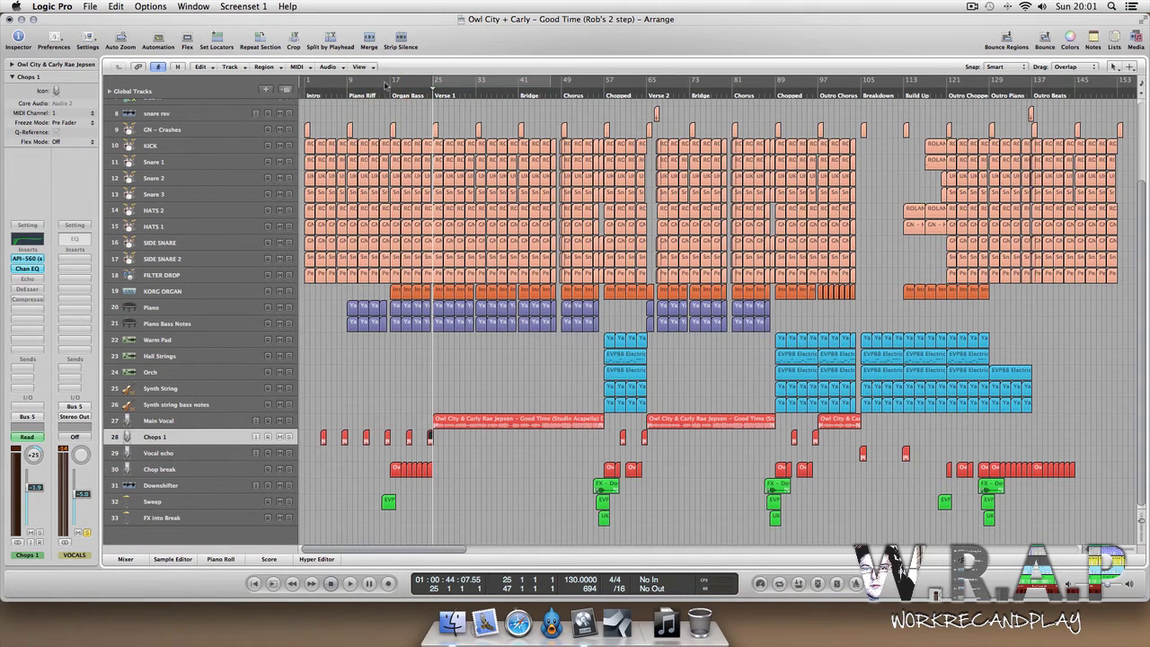
pyautogui.click(384, 85)
pyautogui.press('space')
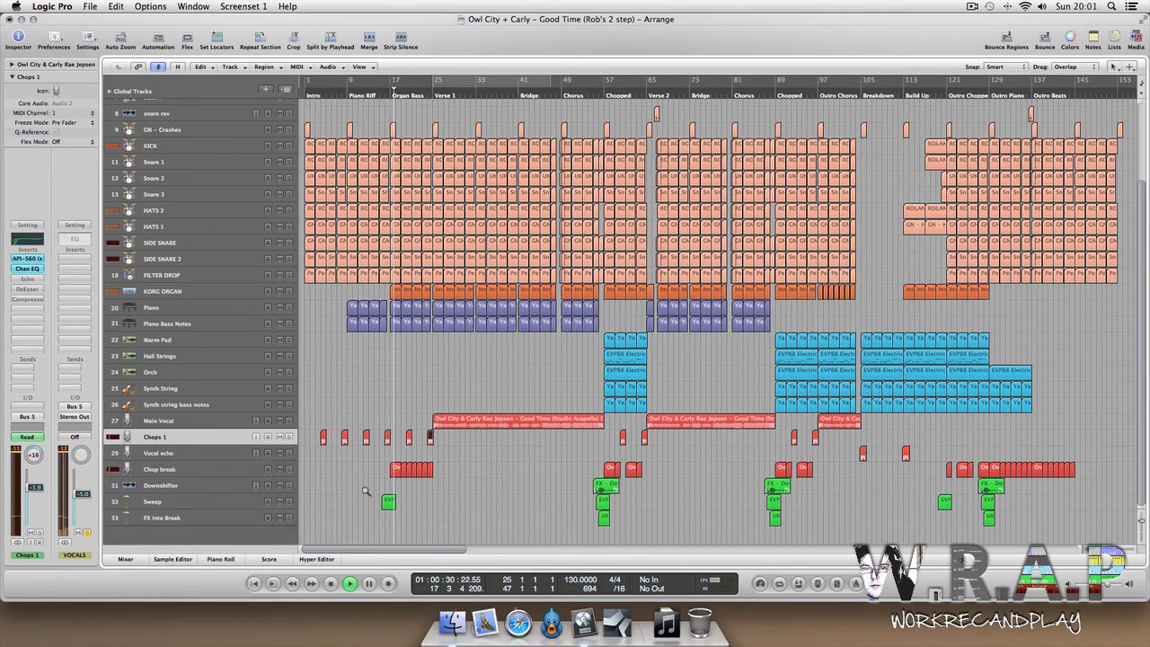
# Zoom in on the vocal chop tracks, select Chop break and select only its seven regions in the Organ Bass section.
pyautogui.moveTo(452, 494); pyautogui.dragTo(329, 408)
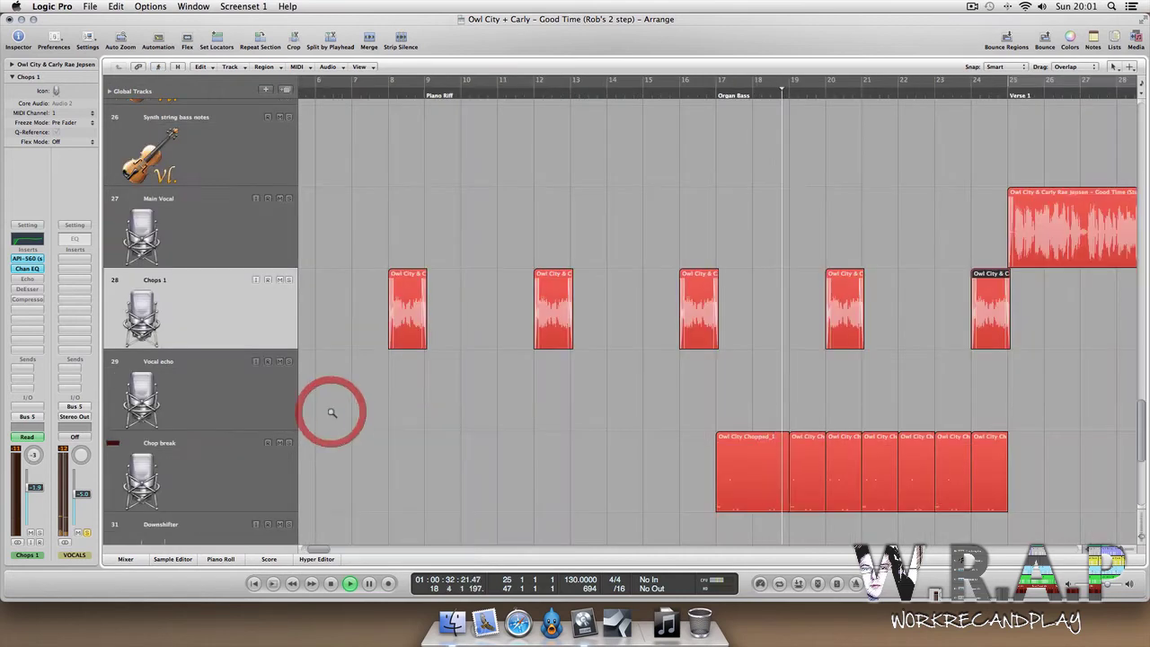
pyautogui.click(233, 476)
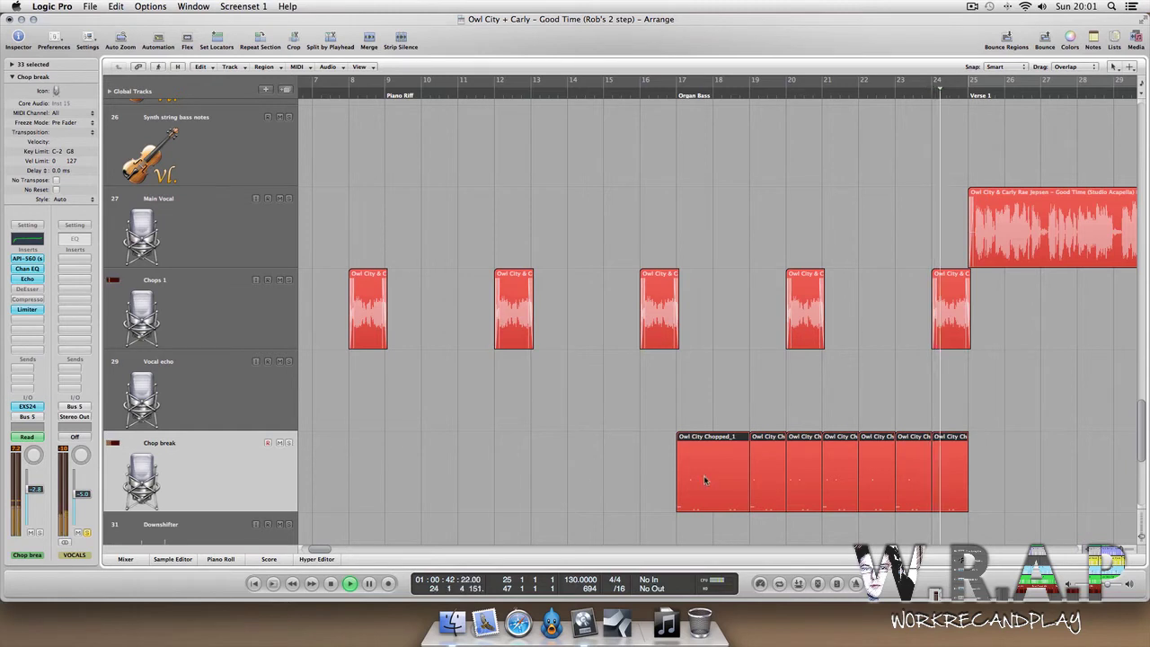
pyautogui.click(667, 475)
pyautogui.moveTo(668, 475); pyautogui.dragTo(988, 476)
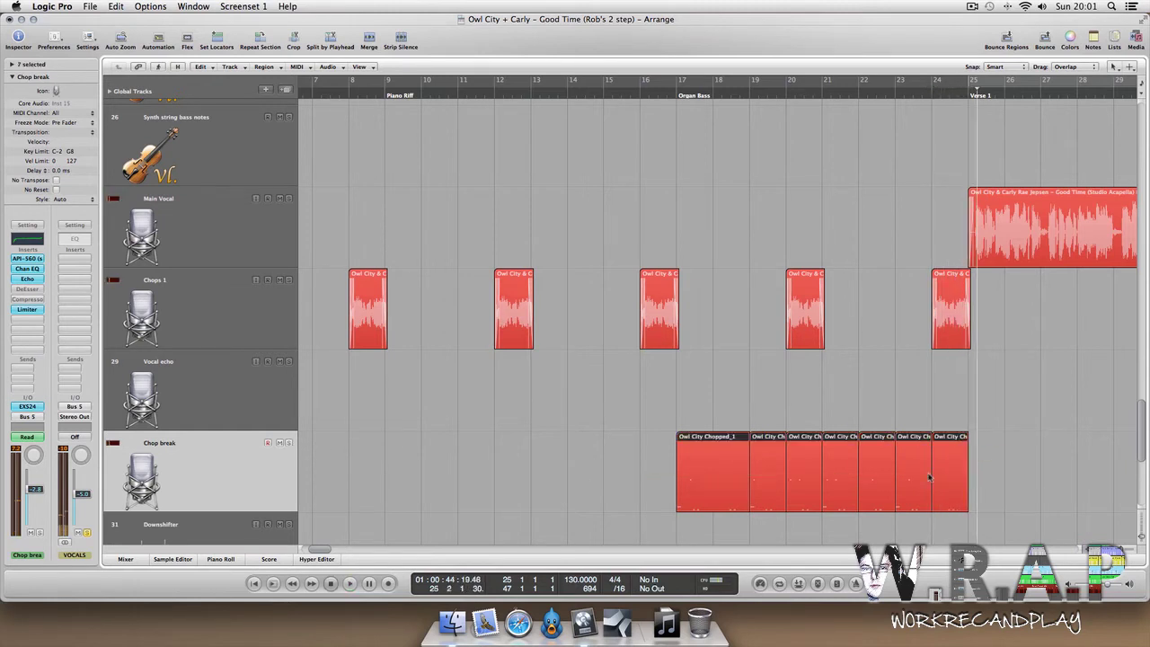
# Show the whole arrangement across all tracks and clear the region selection.
pyautogui.hscroll(8, 905, 440)
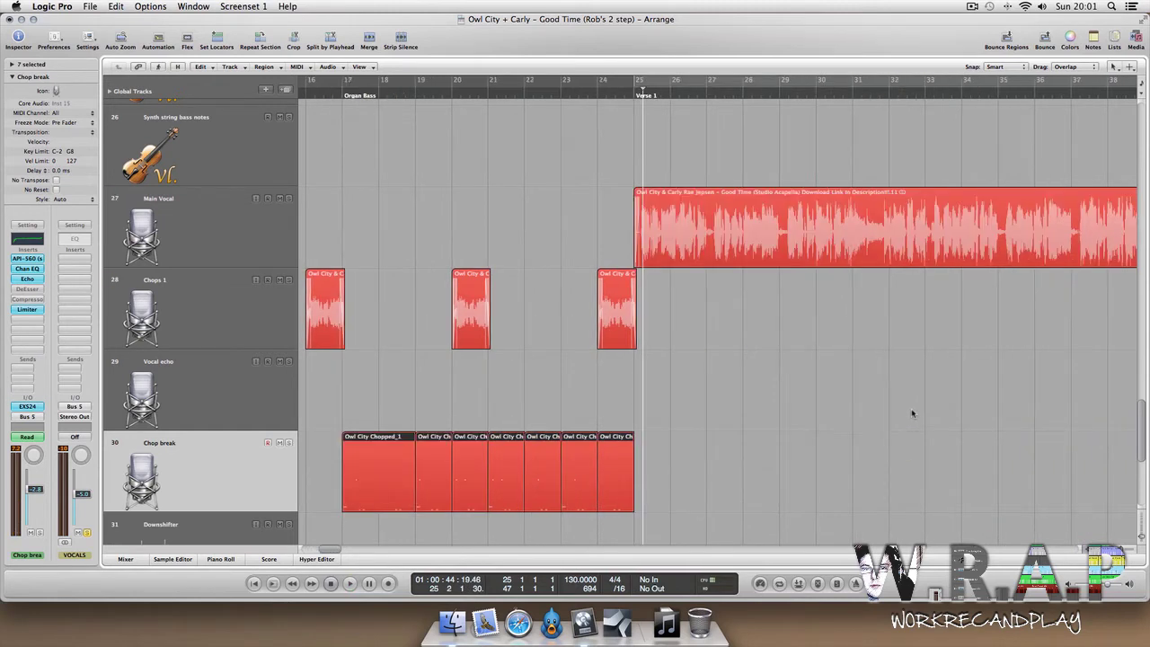
pyautogui.press('super+a')
pyautogui.press('z')
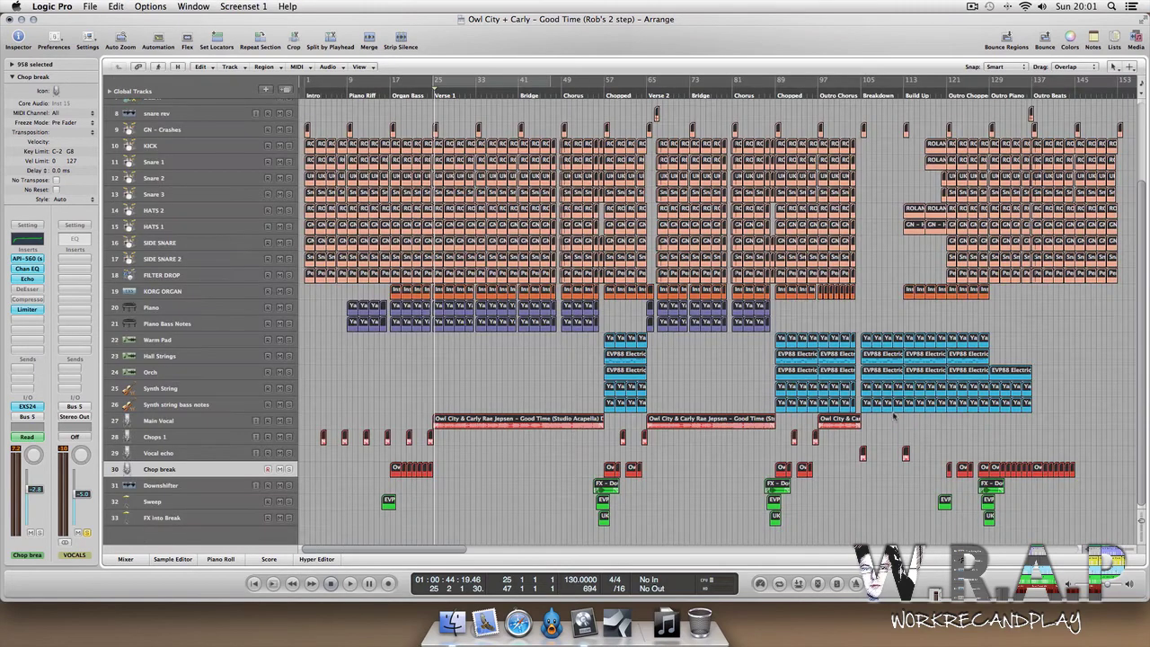
pyautogui.click(731, 378)
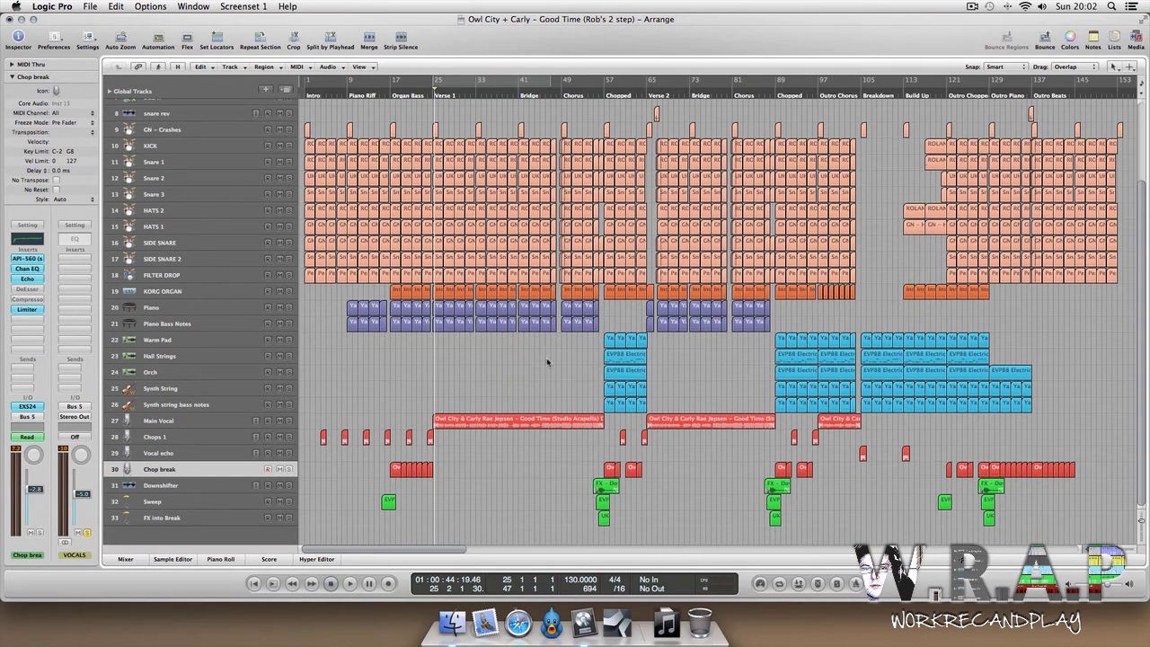
# Unsolo the VOCALS bus and solo the FX bus in the mixer, then close the mixer.
pyautogui.hotkey('ctrl', 'Left')
pyautogui.moveTo(466, 488); pyautogui.dragTo(539, 534)
pyautogui.press('x')
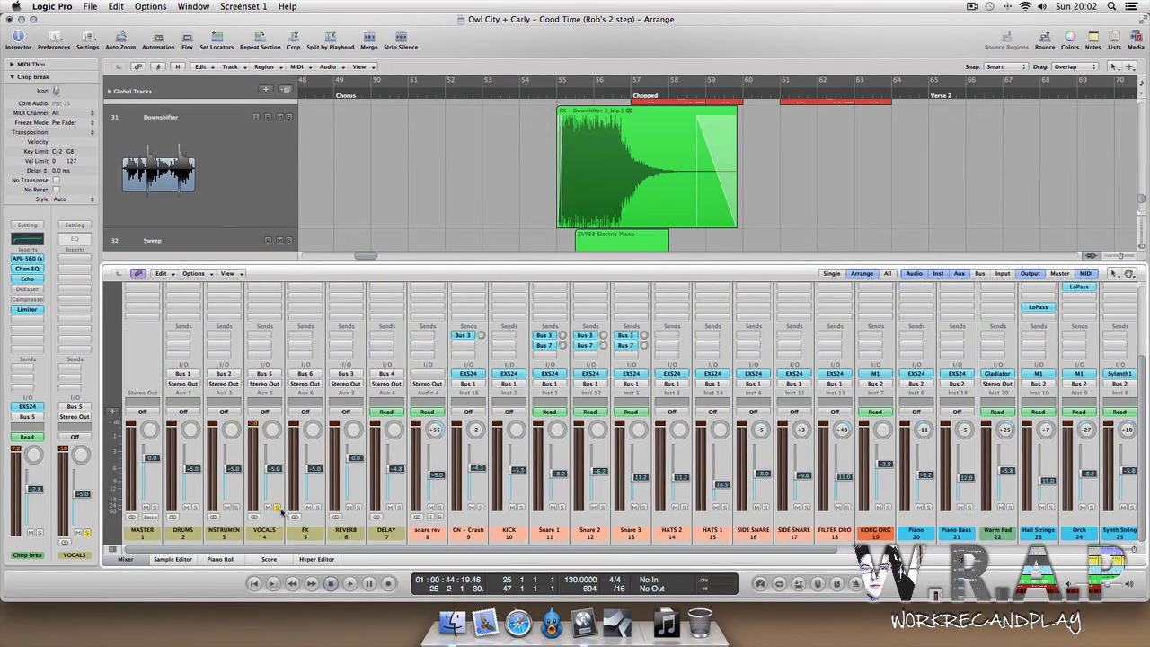
pyautogui.click(144, 358)
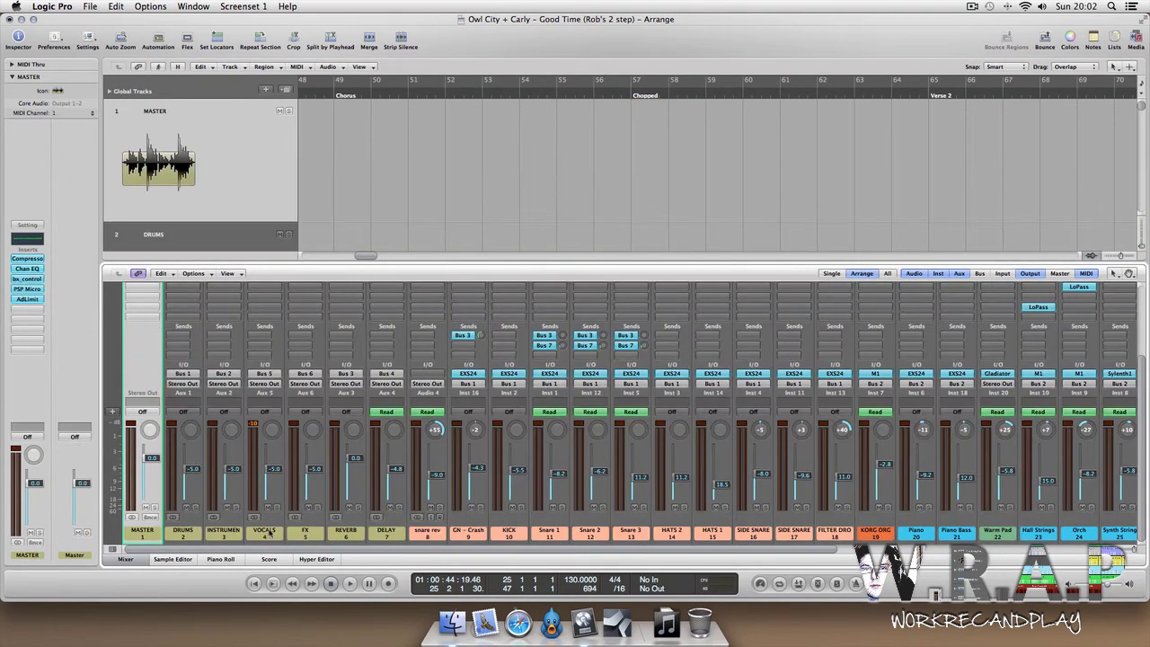
pyautogui.click(317, 508)
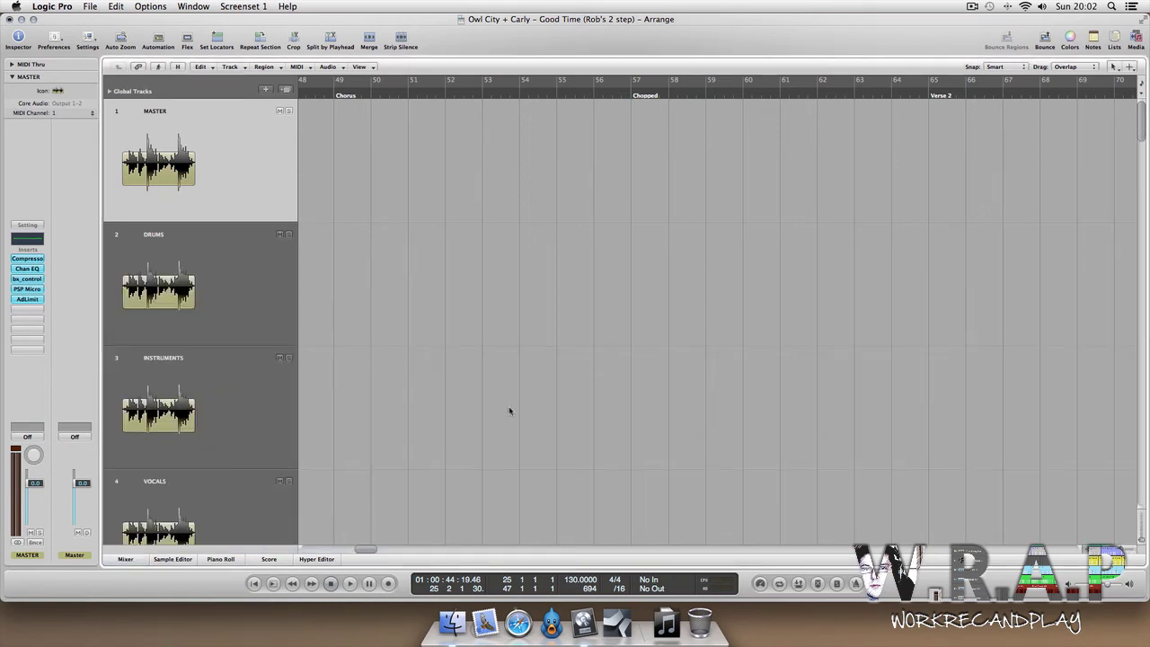
pyautogui.press('super+z')
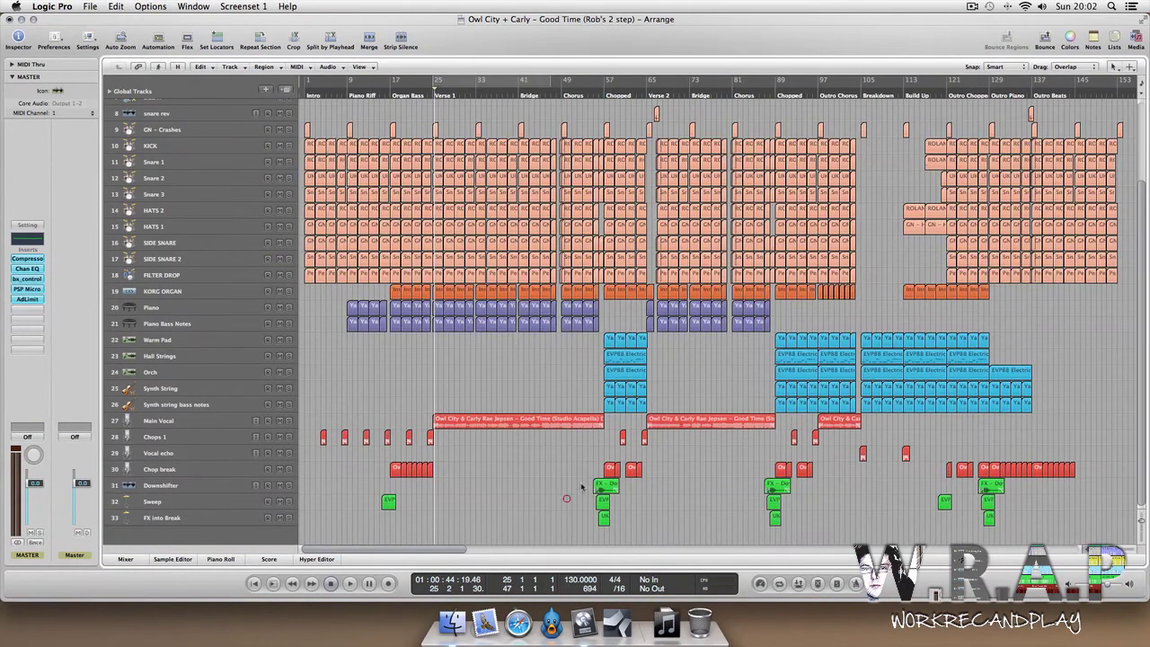
# Place the playhead at bar 54 and look through the Downshifter, Sweep and FX into Break tracks leading into the first Chopped section.
pyautogui.moveTo(577, 479); pyautogui.dragTo(631, 530)
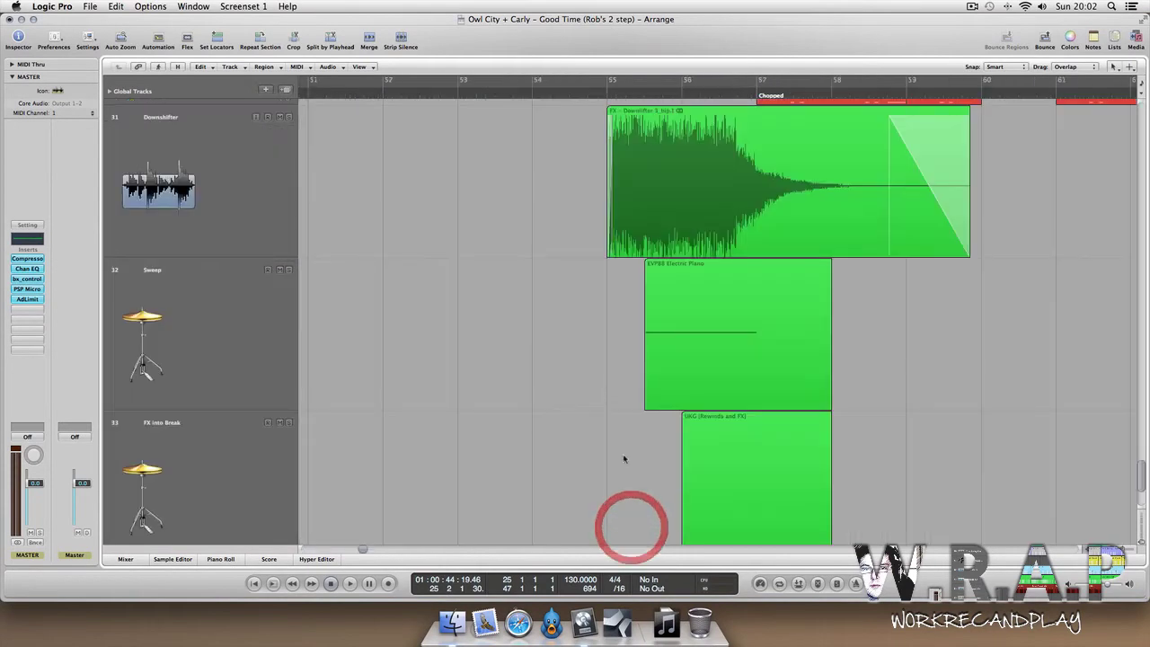
pyautogui.click(541, 94)
pyautogui.click(252, 171)
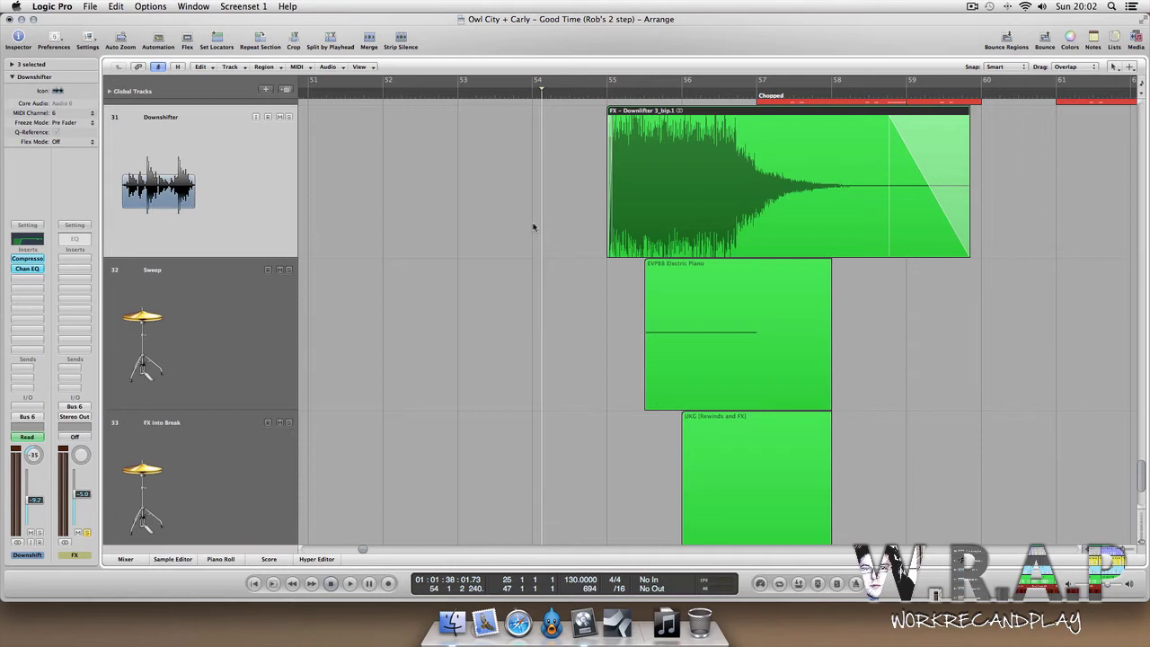
pyautogui.click(163, 342)
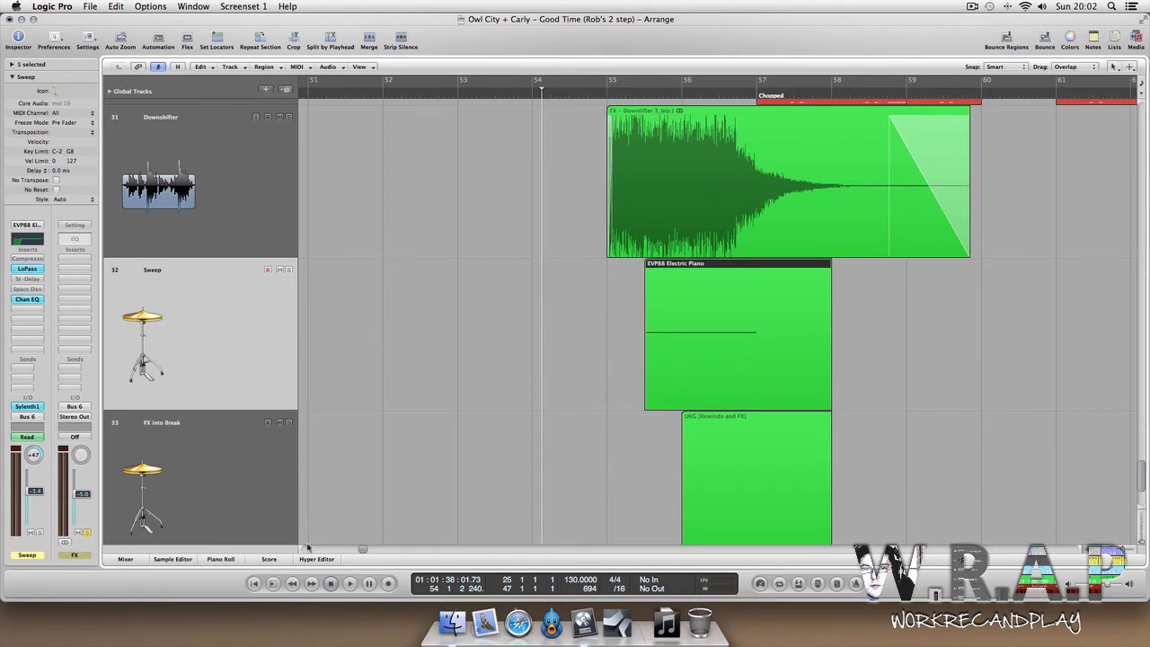
pyautogui.click(223, 457)
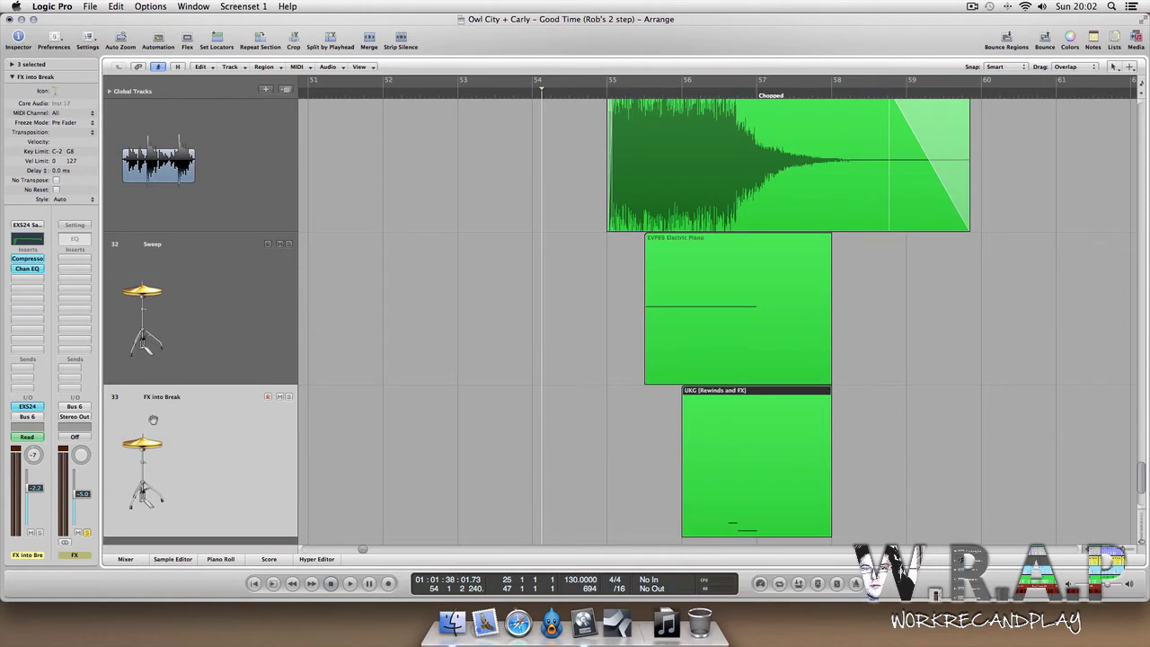
pyautogui.click(776, 477)
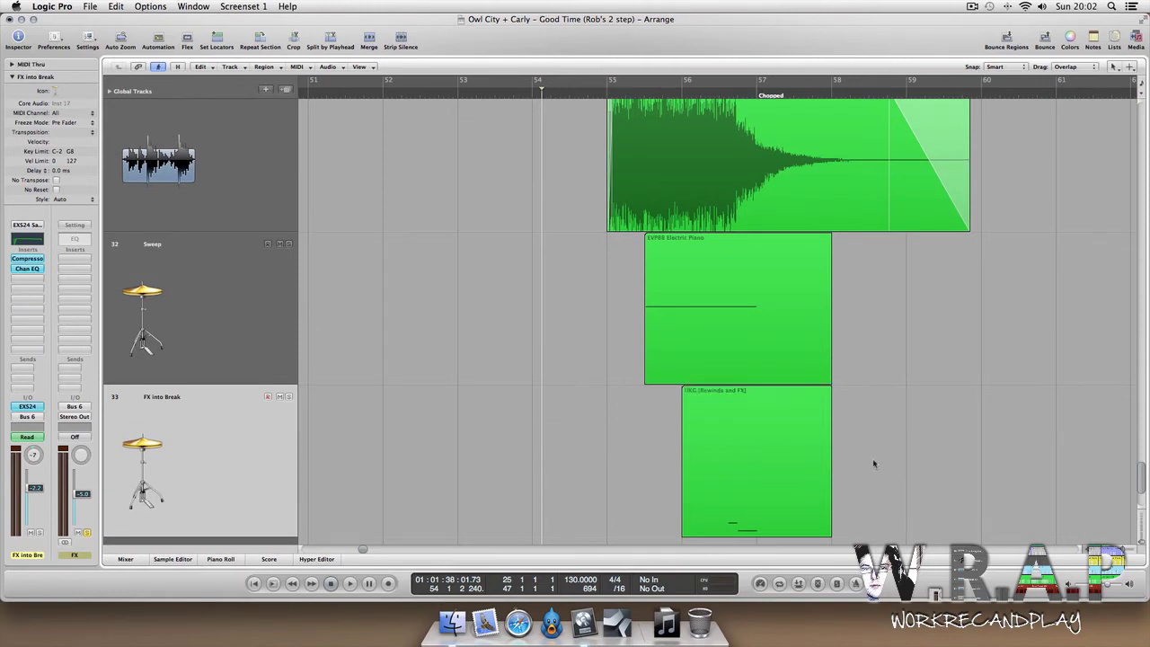
# Select the UKG (Rewinds and FX) region, solo the FX into Break track and play it from about bar 56.
pyautogui.click(752, 465)
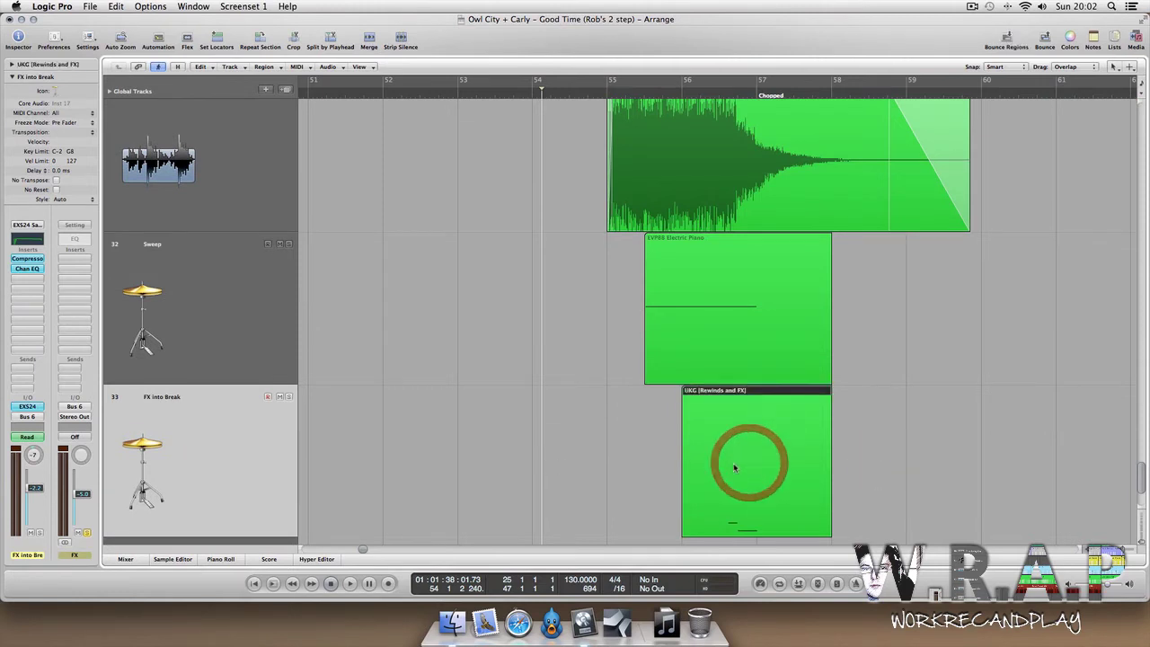
pyautogui.click(290, 396)
pyautogui.click(643, 94)
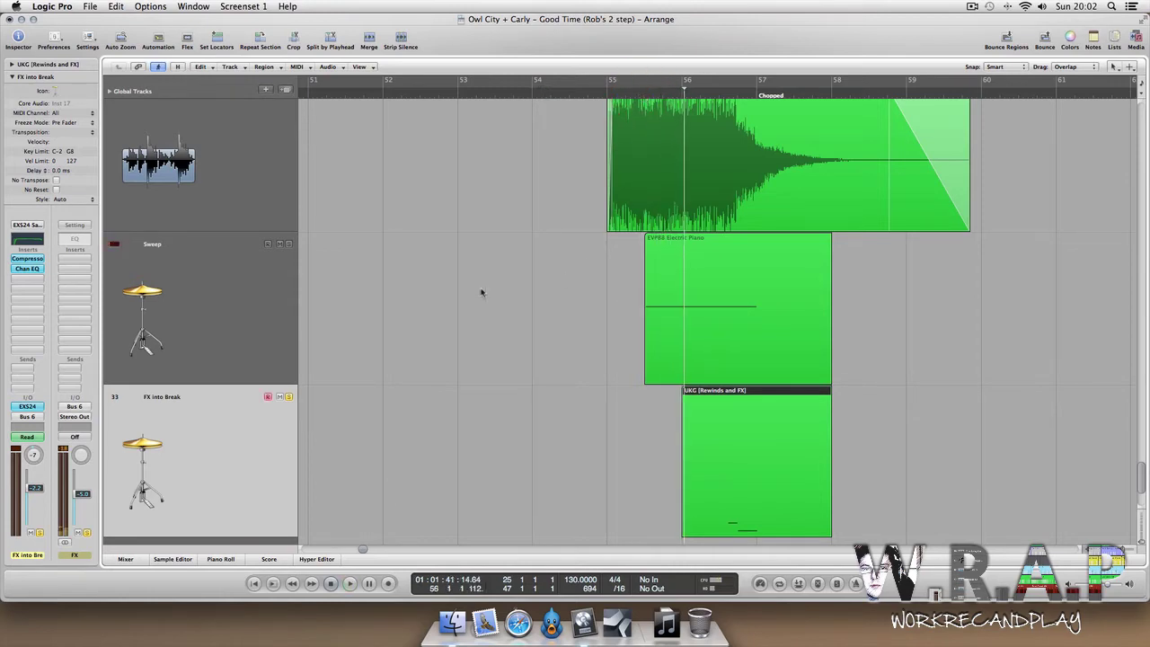
pyautogui.press('x')
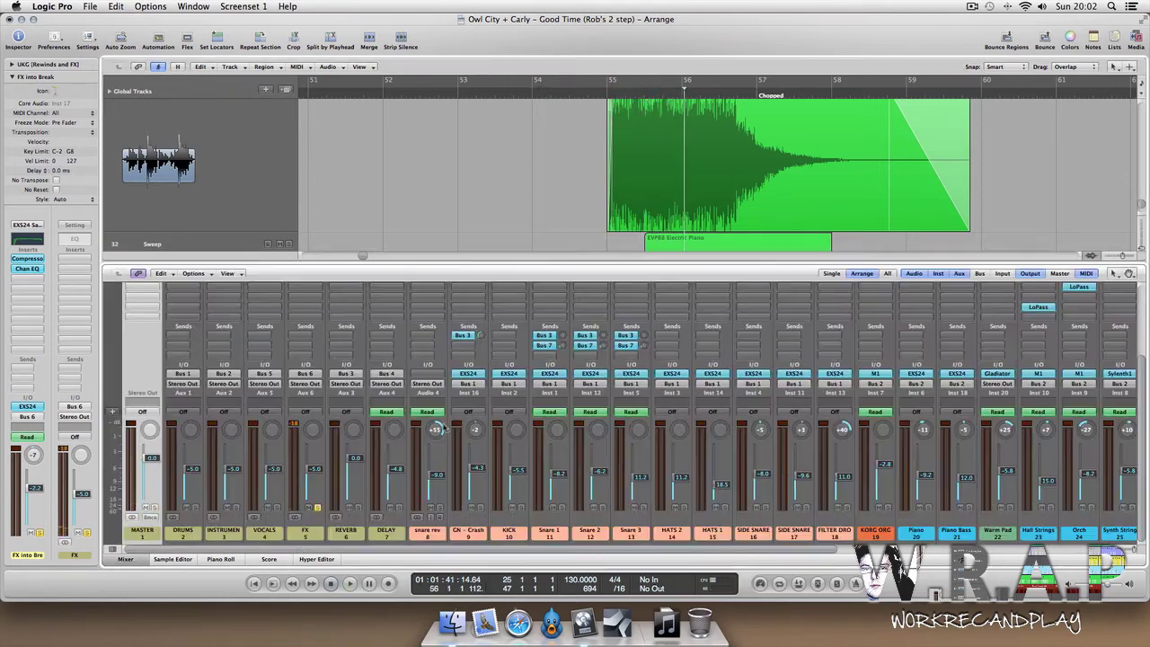
pyautogui.press('x')
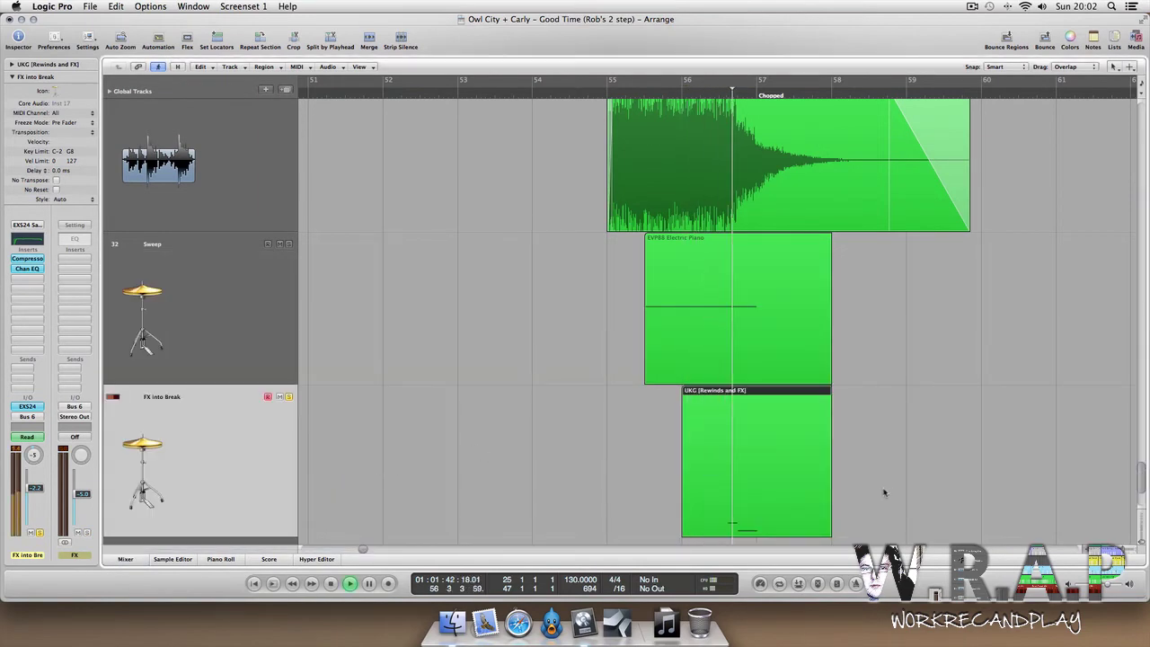
pyautogui.press('space')
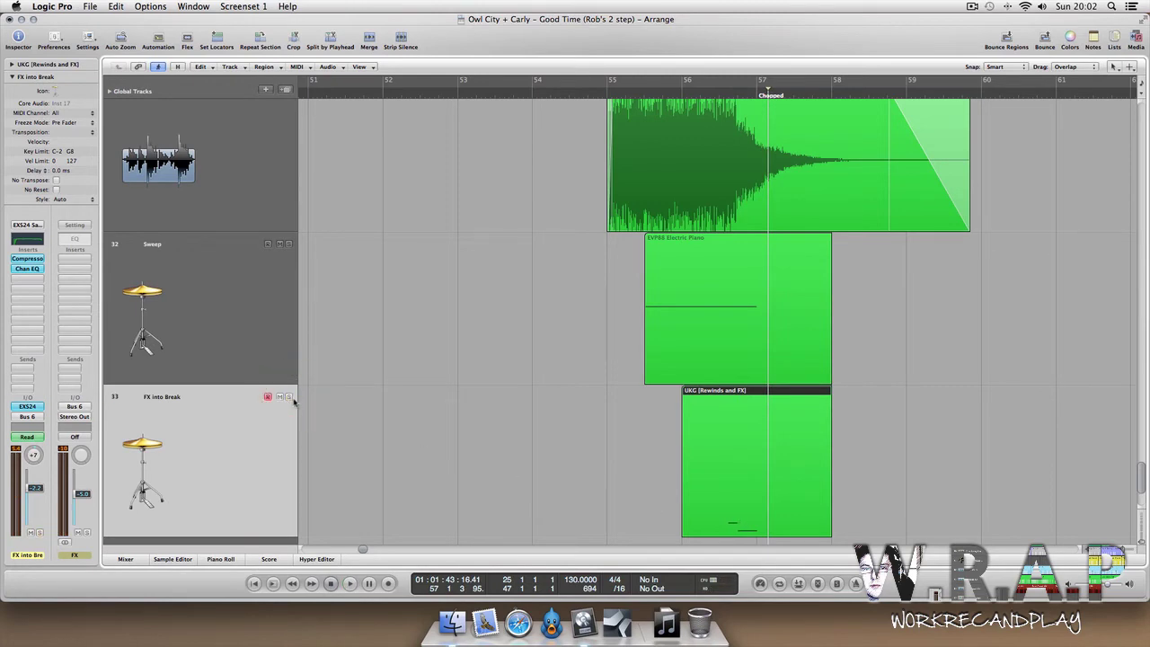
# Unsolo the FX into Break track and play all the effects together from about bar 54 through the start of Chopped.
pyautogui.press('x')
pyautogui.click(314, 505)
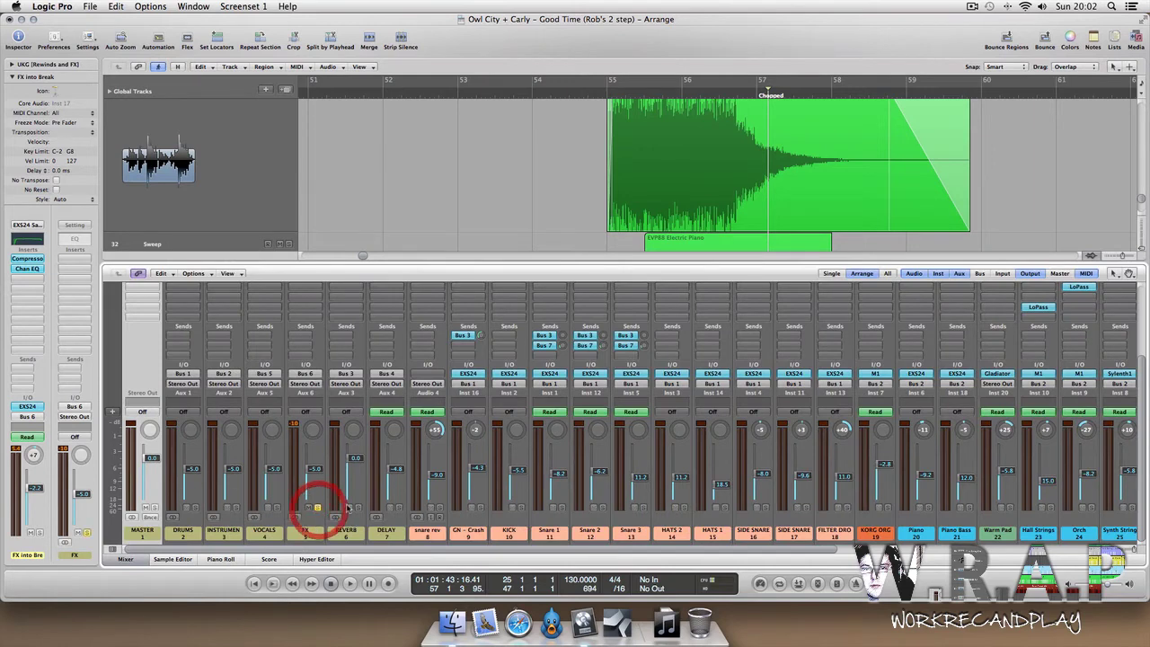
pyautogui.press('x')
pyautogui.click(570, 90)
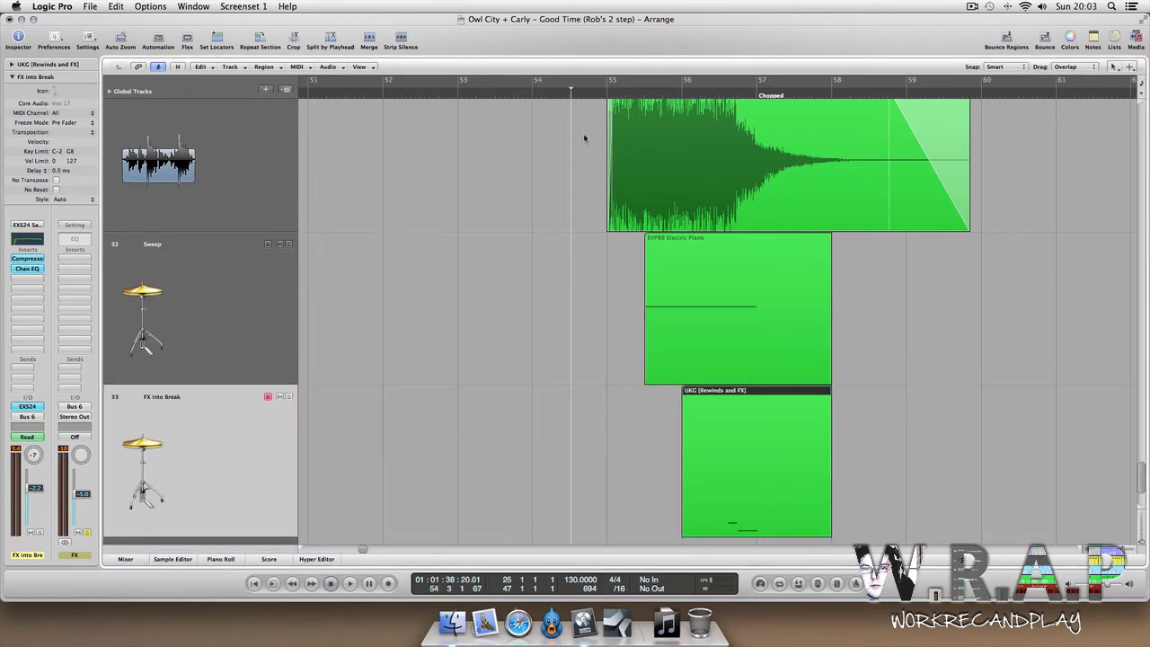
pyautogui.press('space')
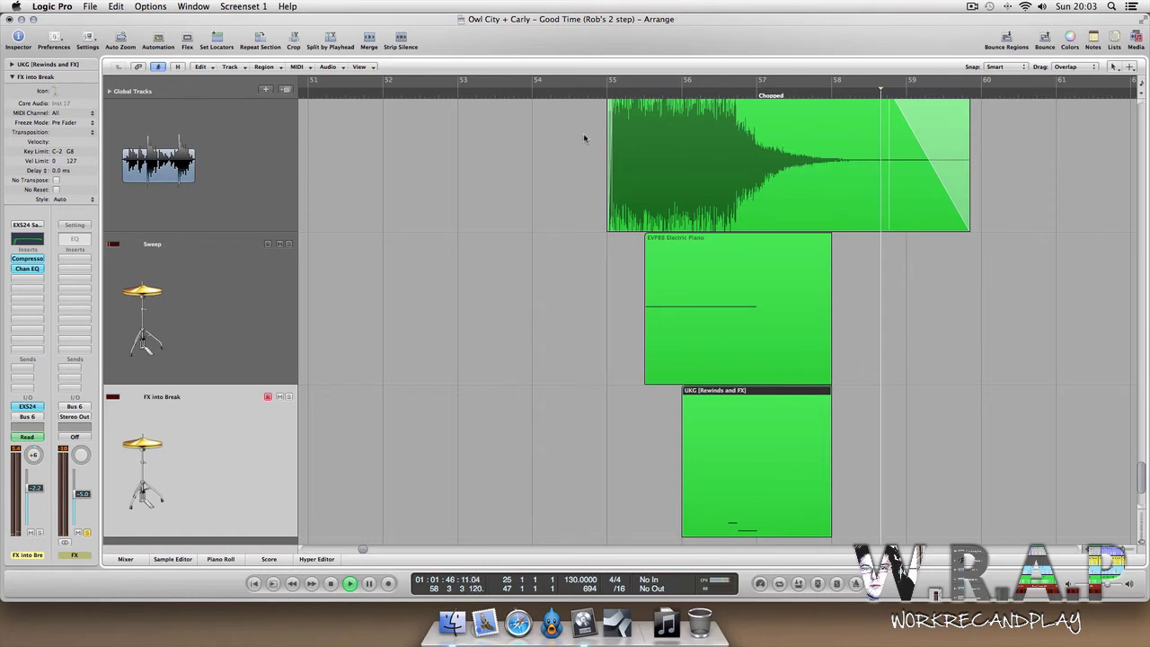
pyautogui.press('space')
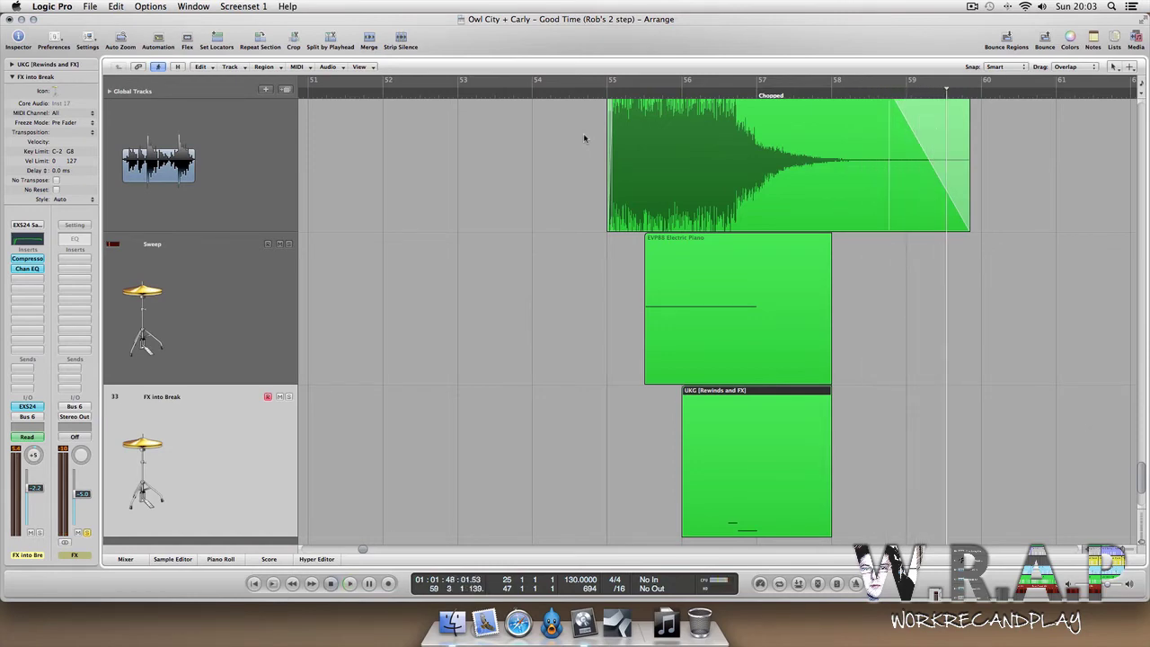
# Show the whole arrangement, deselect all regions and place the playhead at bar 103, just before the Breakdown section.
pyautogui.press('super+a')
pyautogui.press('z')
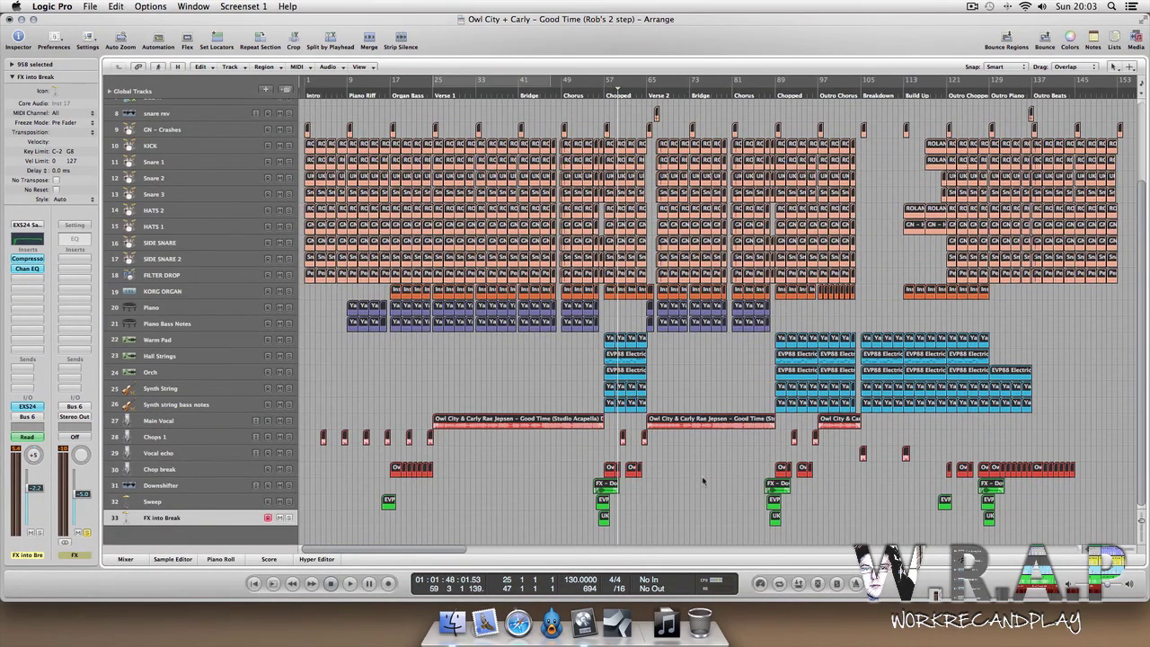
pyautogui.click(710, 468)
pyautogui.click(856, 93)
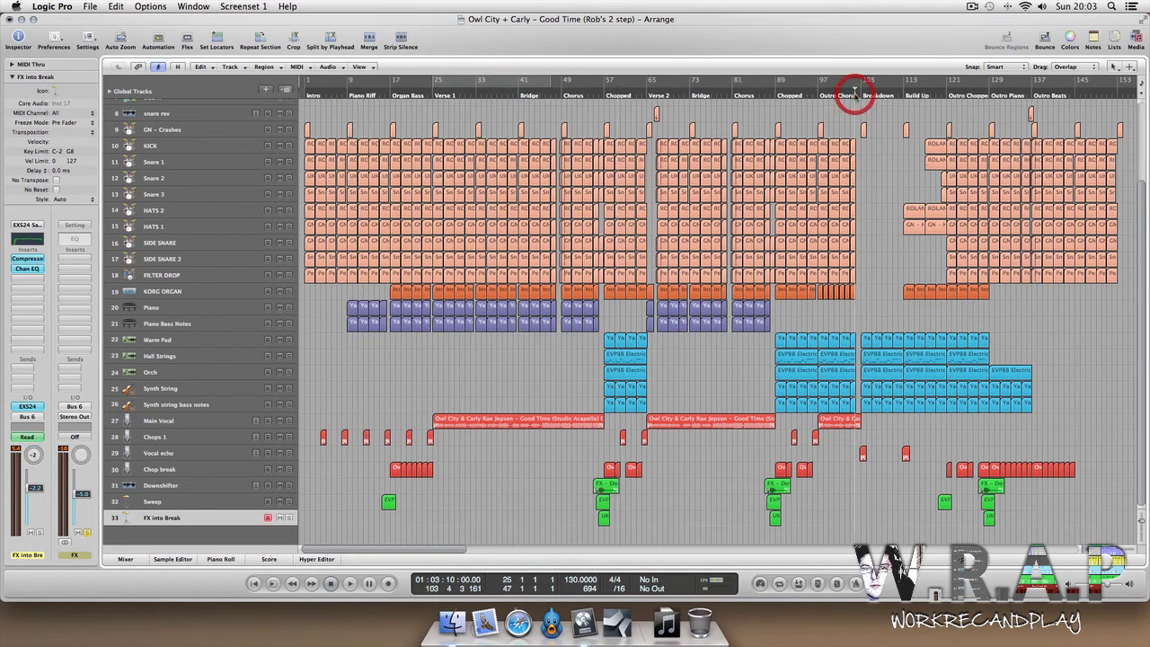
pyautogui.press('x')
pyautogui.press('x')
pyautogui.press('x')
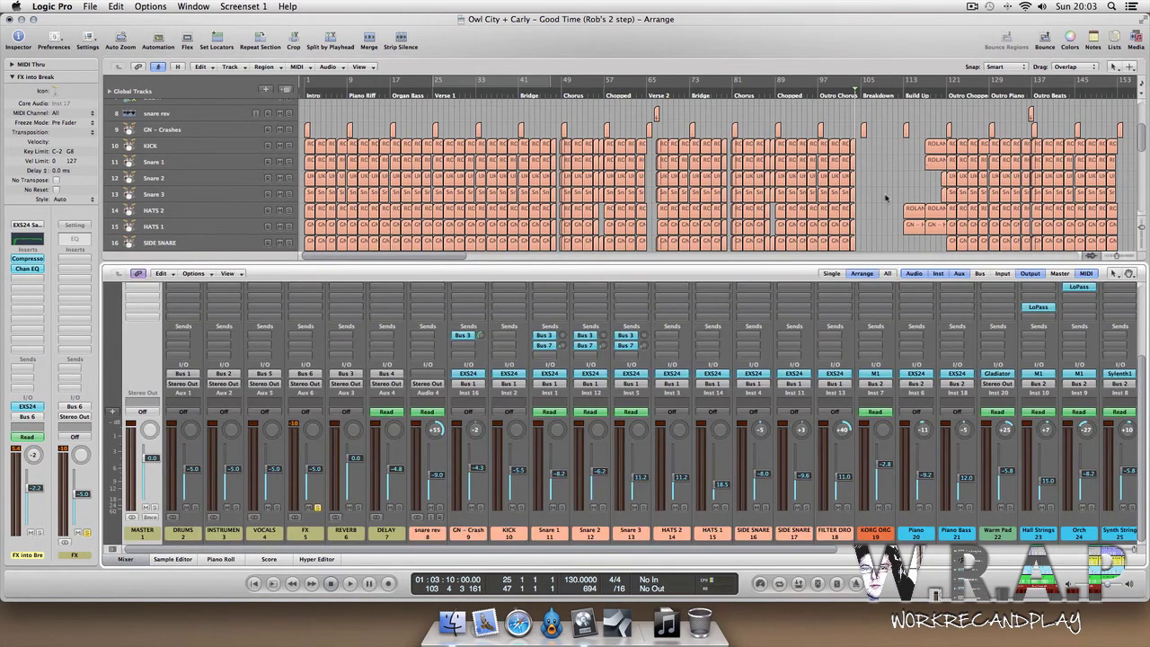
pyautogui.press('x')
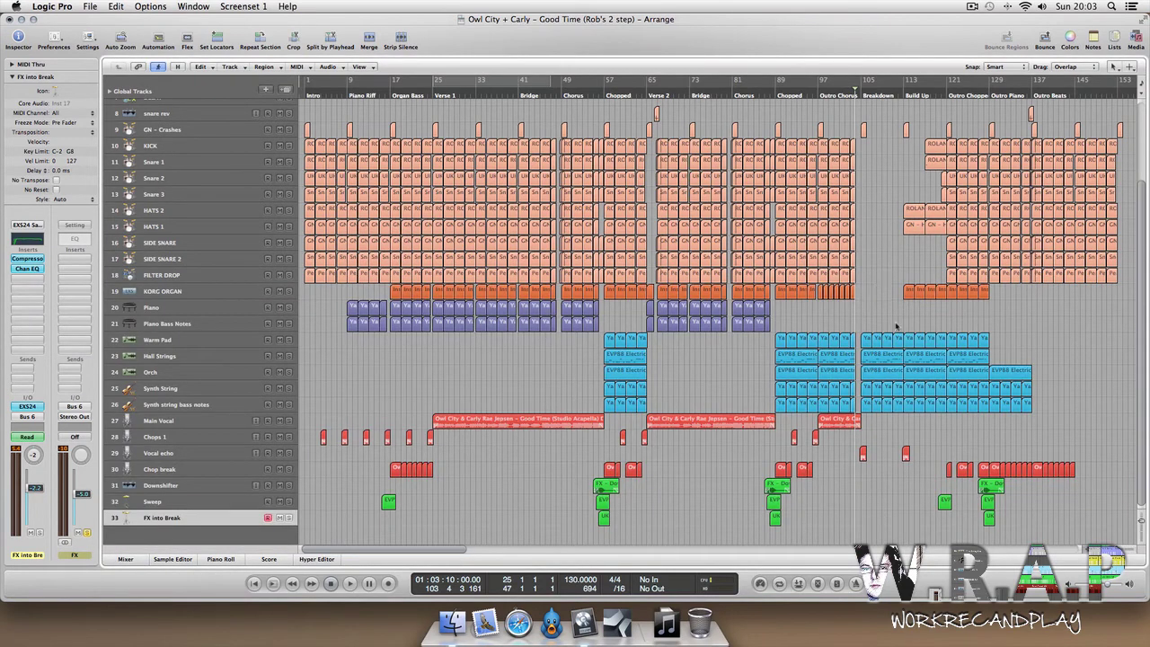
# Zoom in on the string and pad tracks around the Breakdown and Build Up sections and display the track automation.
pyautogui.moveTo(1055, 295); pyautogui.dragTo(773, 456)
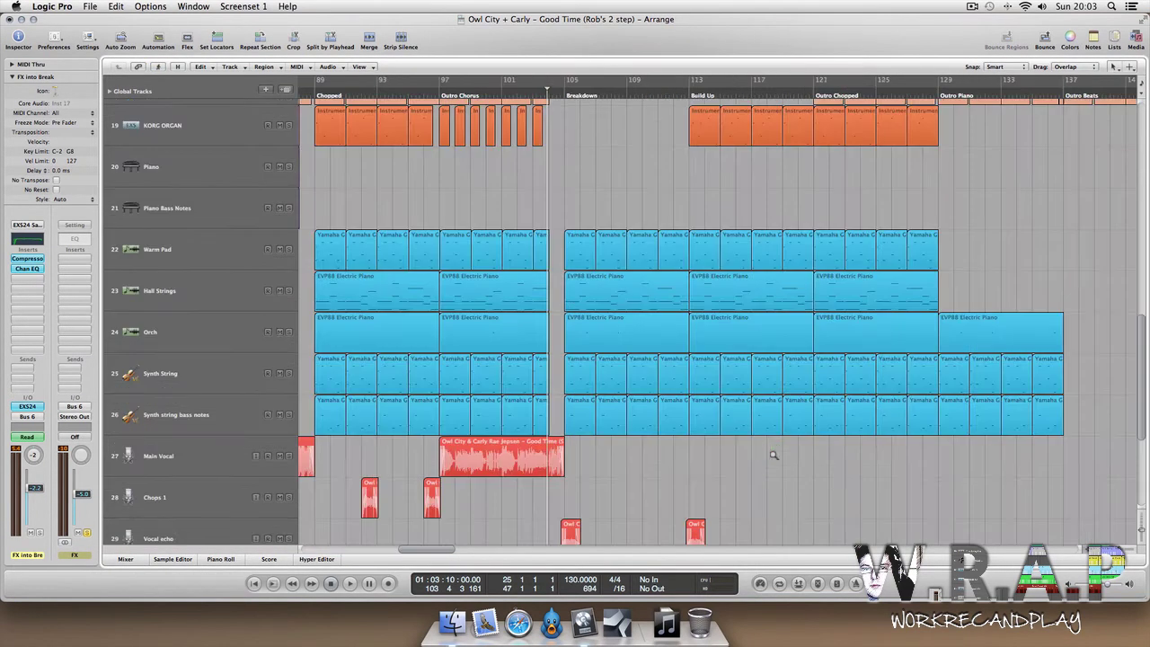
pyautogui.click(533, 99)
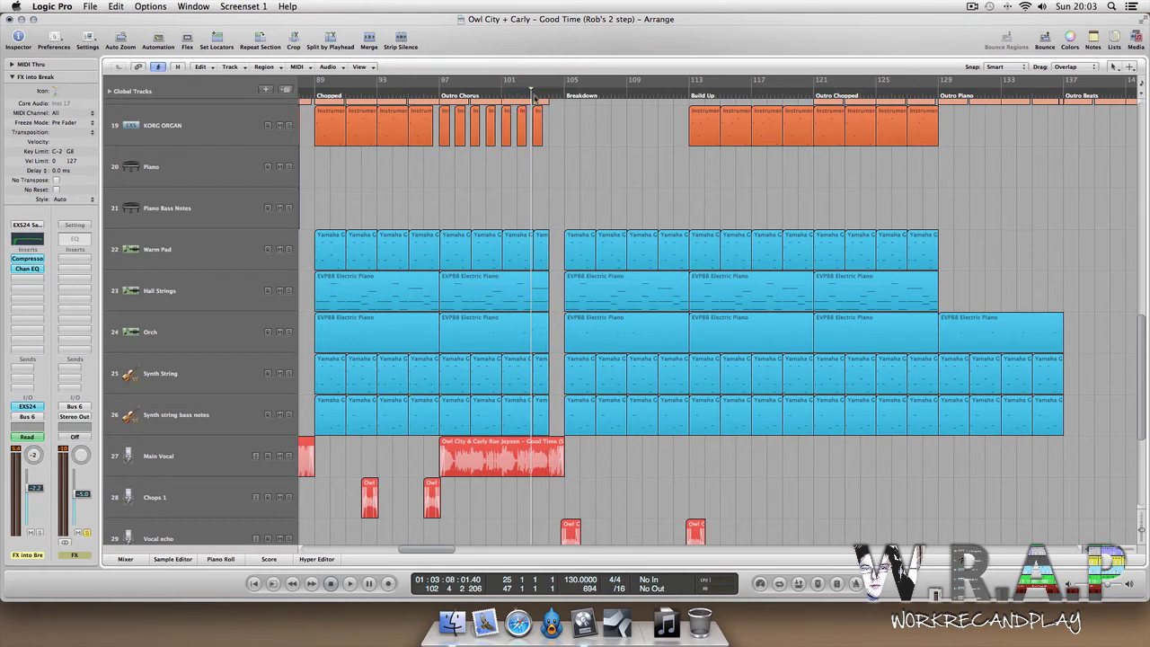
pyautogui.moveTo(565, 194); pyautogui.dragTo(1016, 423)
pyautogui.click(594, 160)
pyautogui.press('a')
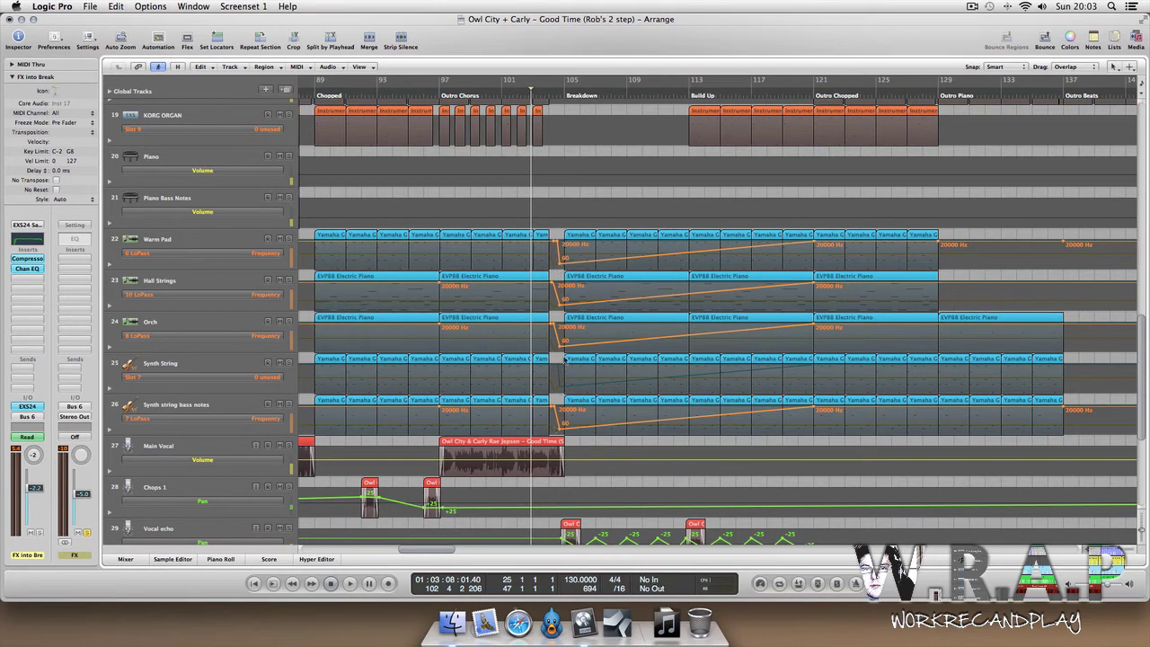
# Move the playhead to the second half of the Outro Chorus and play towards the Breakdown.
pyautogui.click(499, 87)
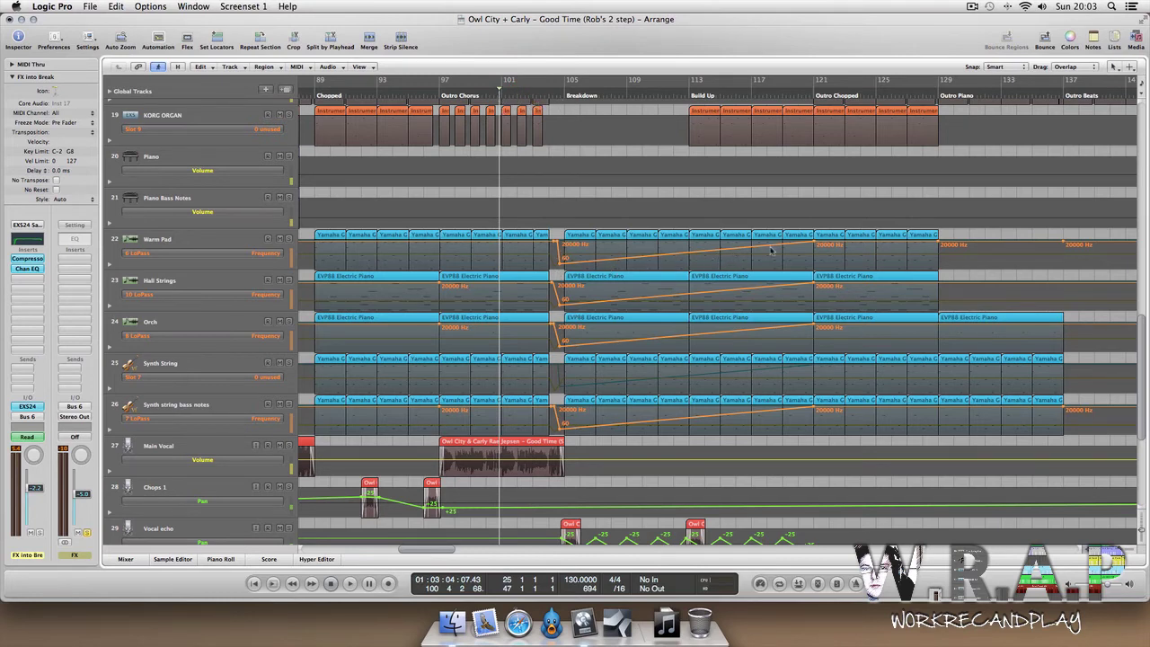
pyautogui.click(521, 94)
pyautogui.press('space')
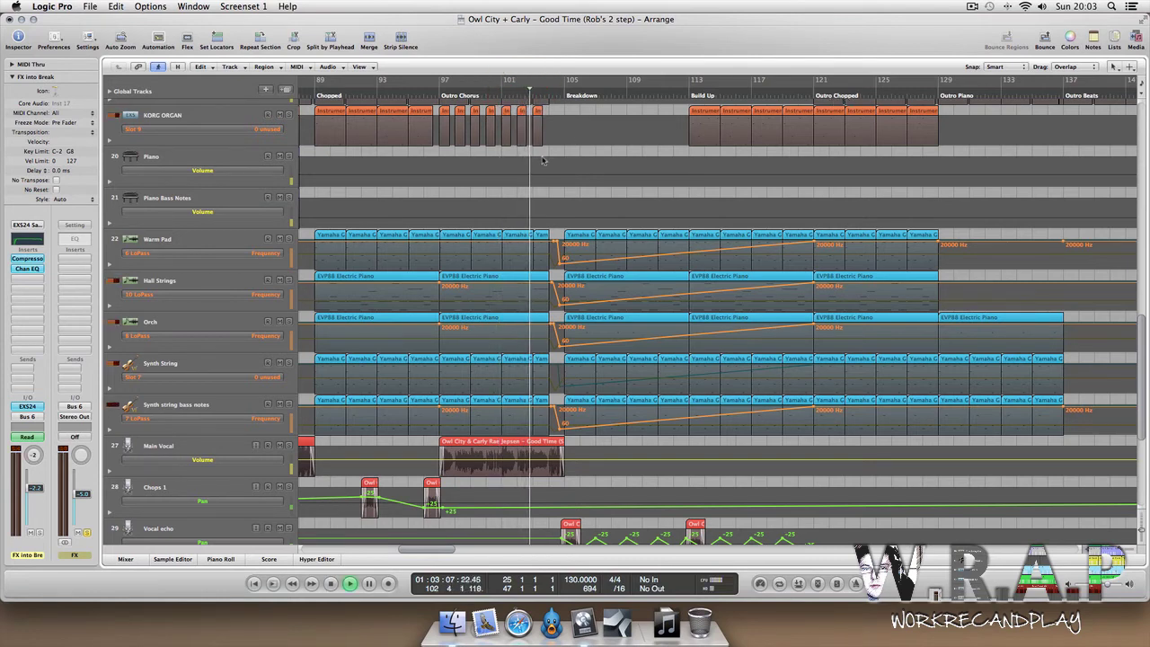
# Unsolo the FX bus track, show the automation again and play the full mix from about bar 102 into the Breakdown.
pyautogui.scroll(15, 304, 182)
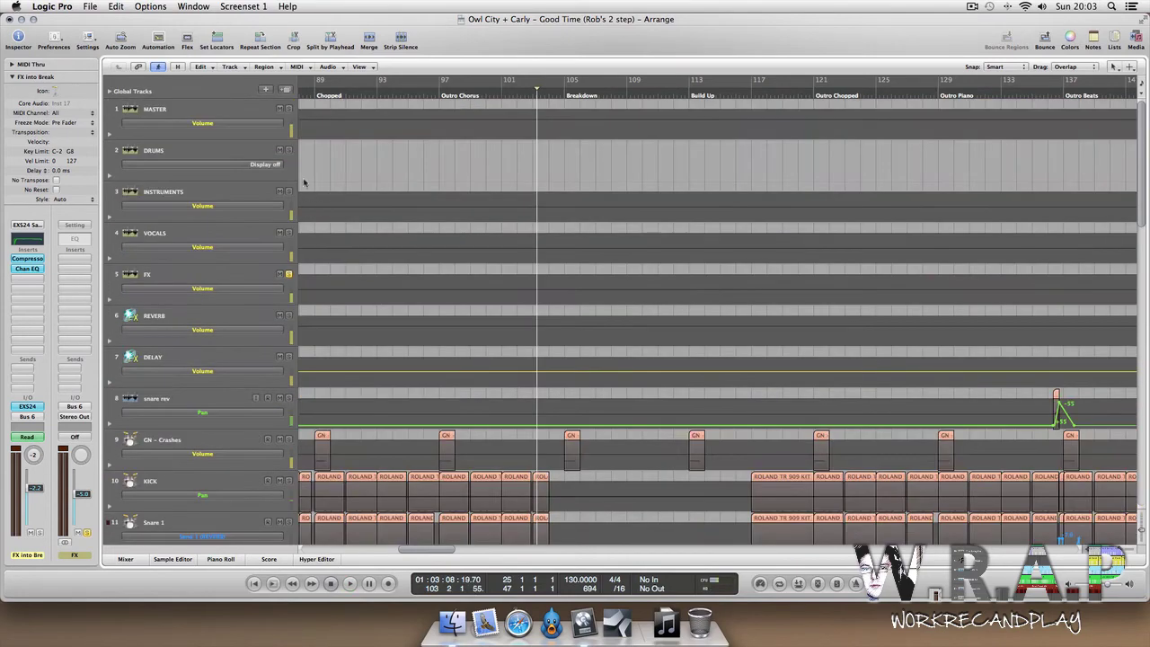
pyautogui.press('a')
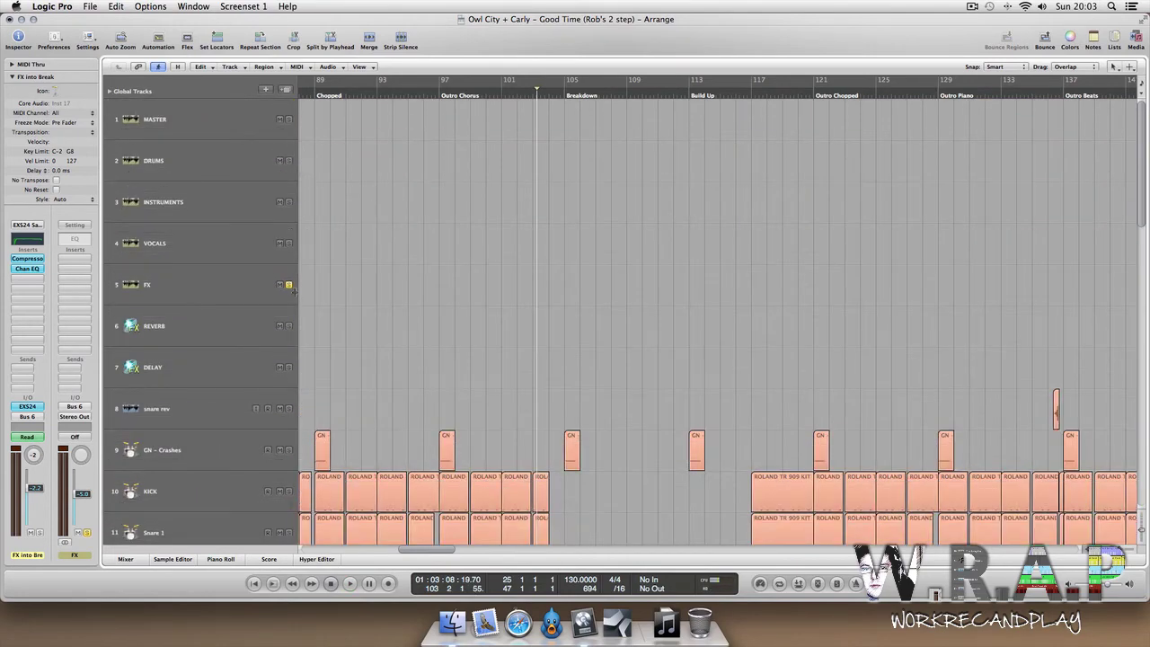
pyautogui.click(289, 286)
pyautogui.press('a')
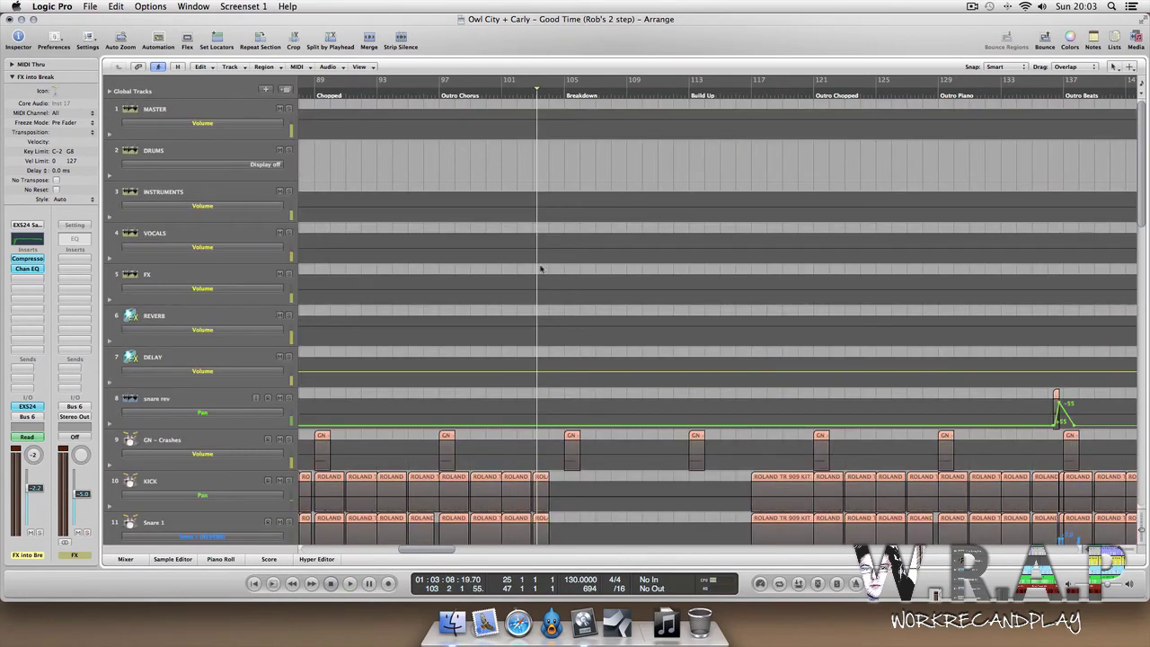
pyautogui.scroll(-15, 540, 268)
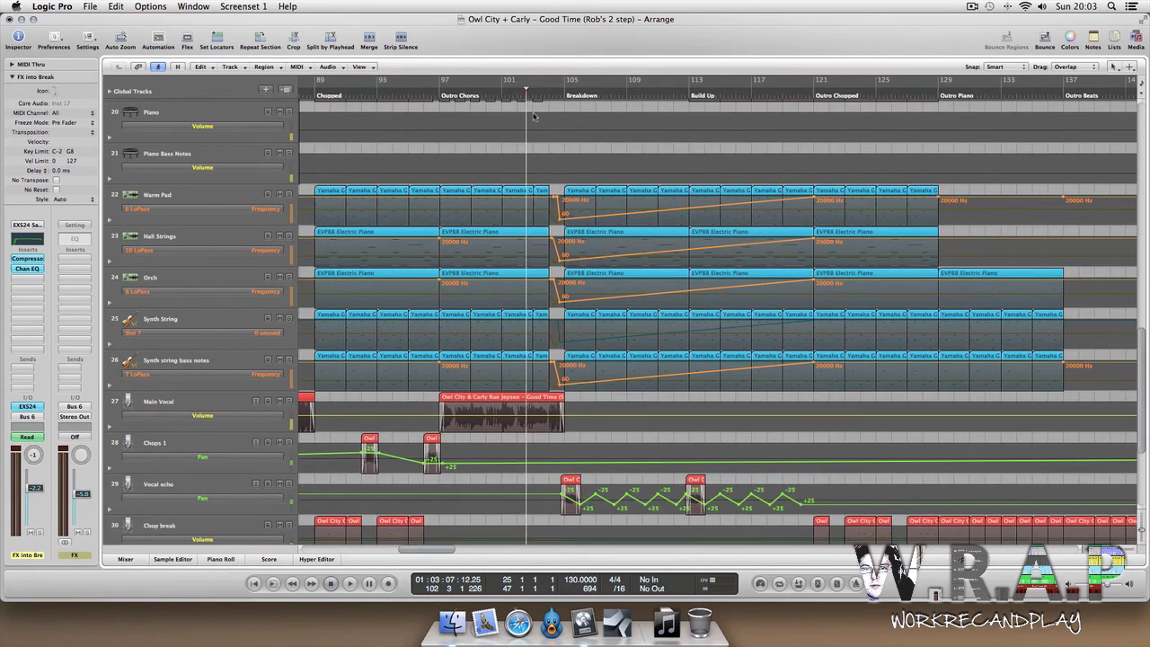
pyautogui.press('space')
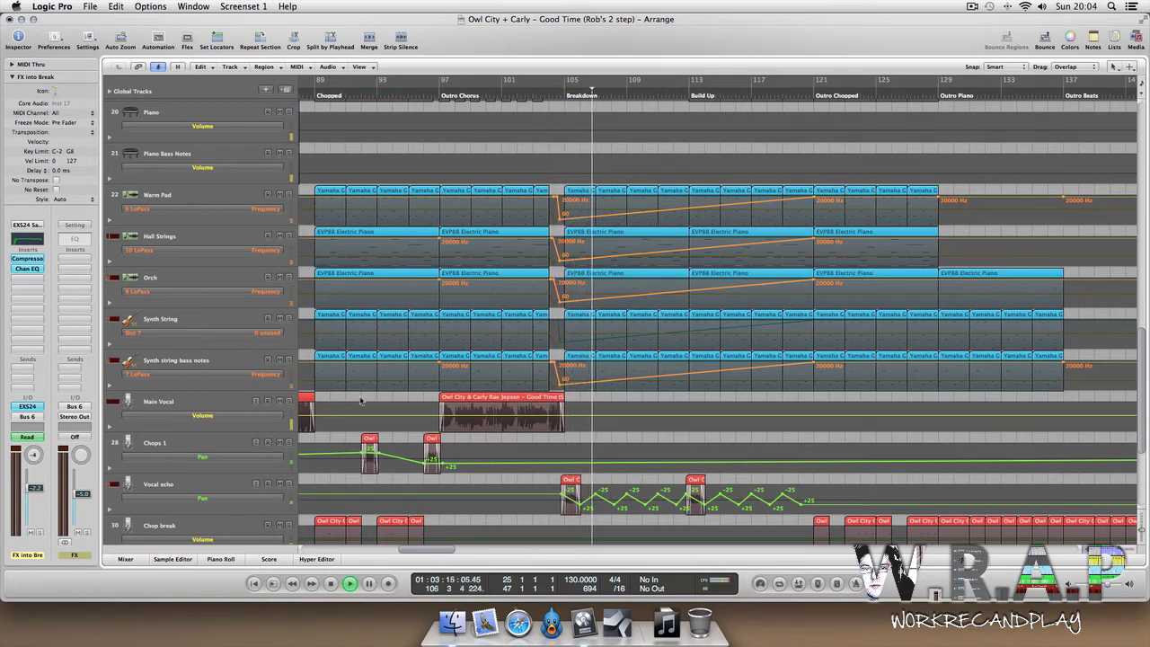
# Select the Vocal echo track and follow the playback through the vocal, FX, instrument and drum tracks from the Breakdown into Outro Chopped.
pyautogui.click(215, 481)
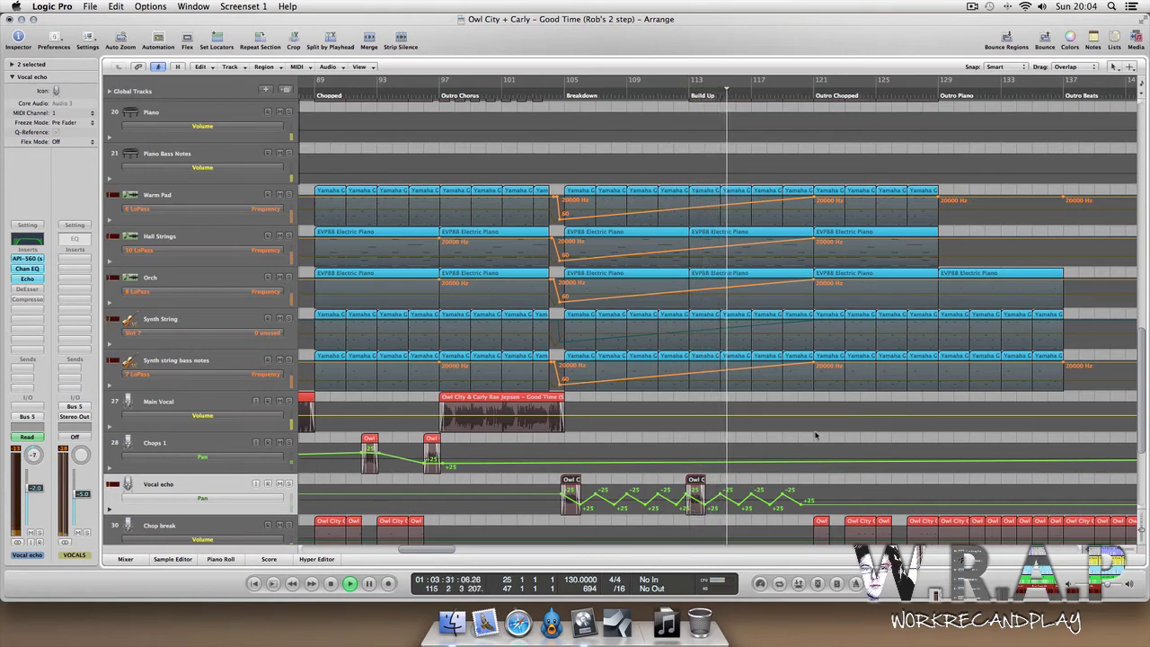
pyautogui.scroll(-3, 841, 459)
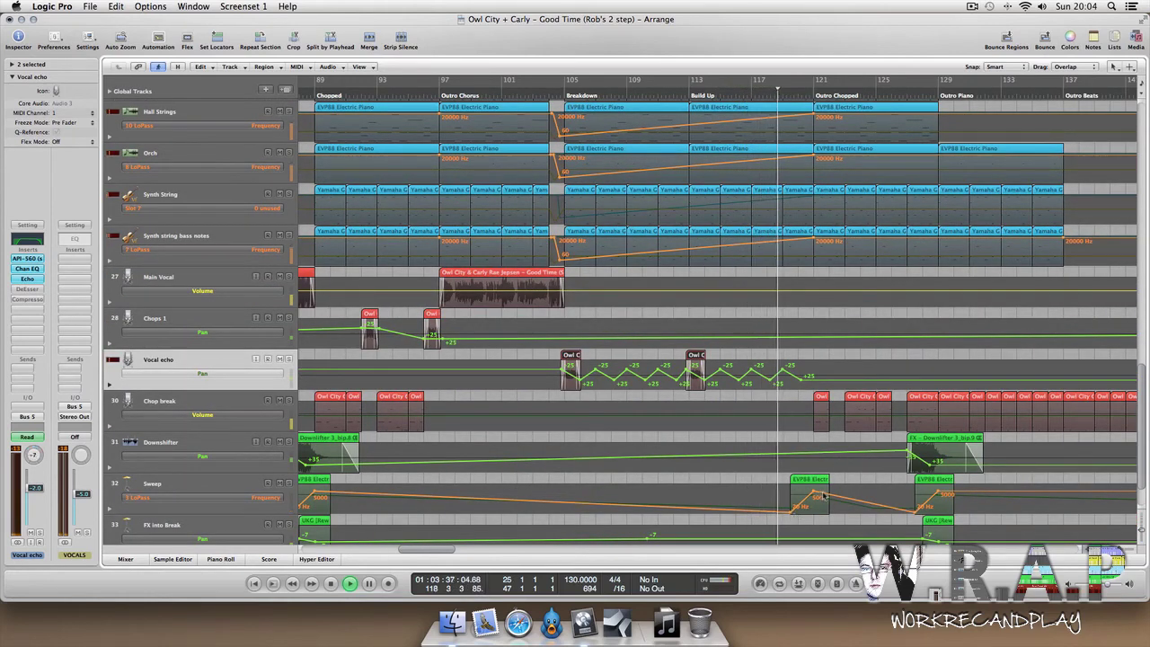
pyautogui.scroll(8, 807, 478)
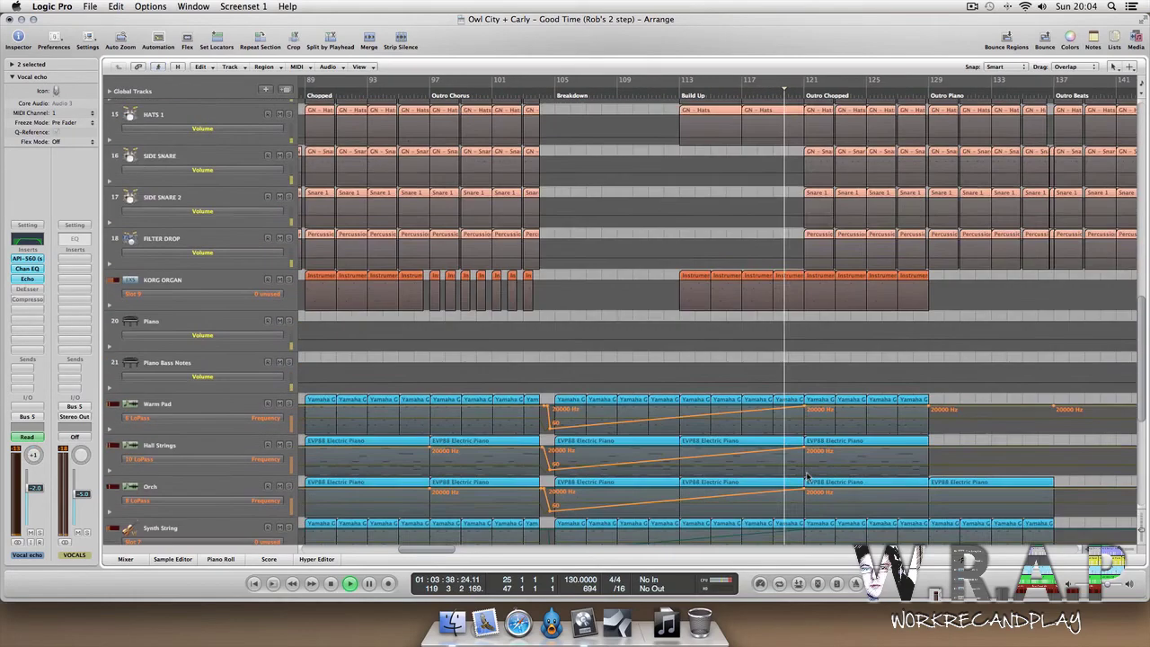
pyautogui.scroll(10, 807, 477)
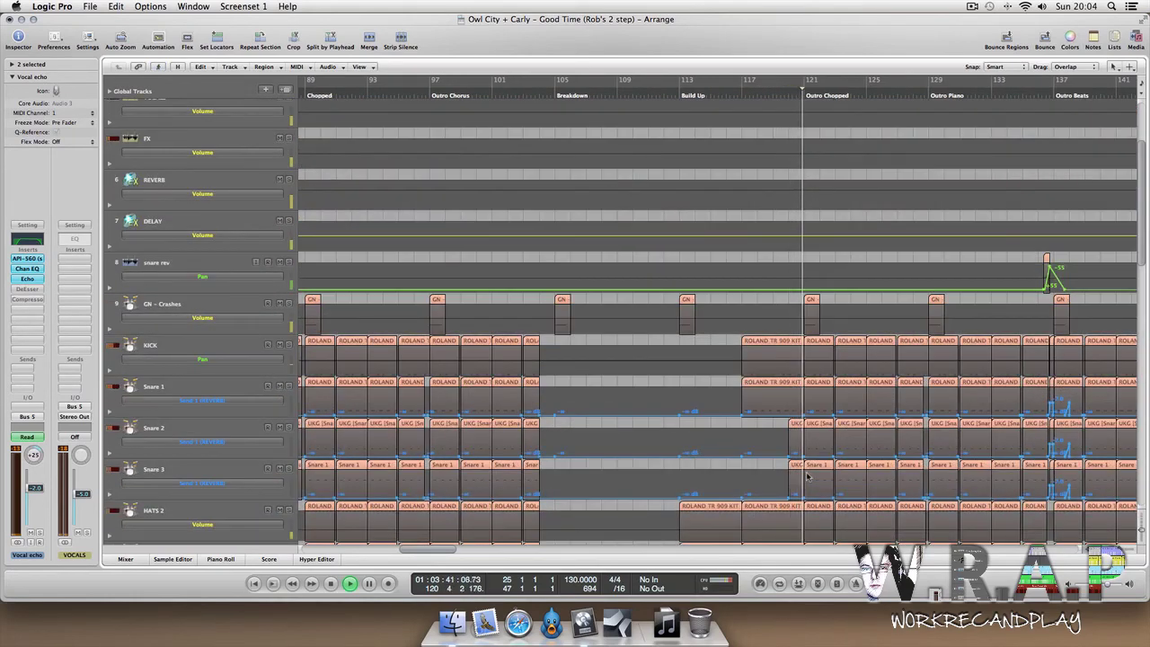
# Hide the track automation, show the whole arrangement and deselect all regions.
pyautogui.press('a')
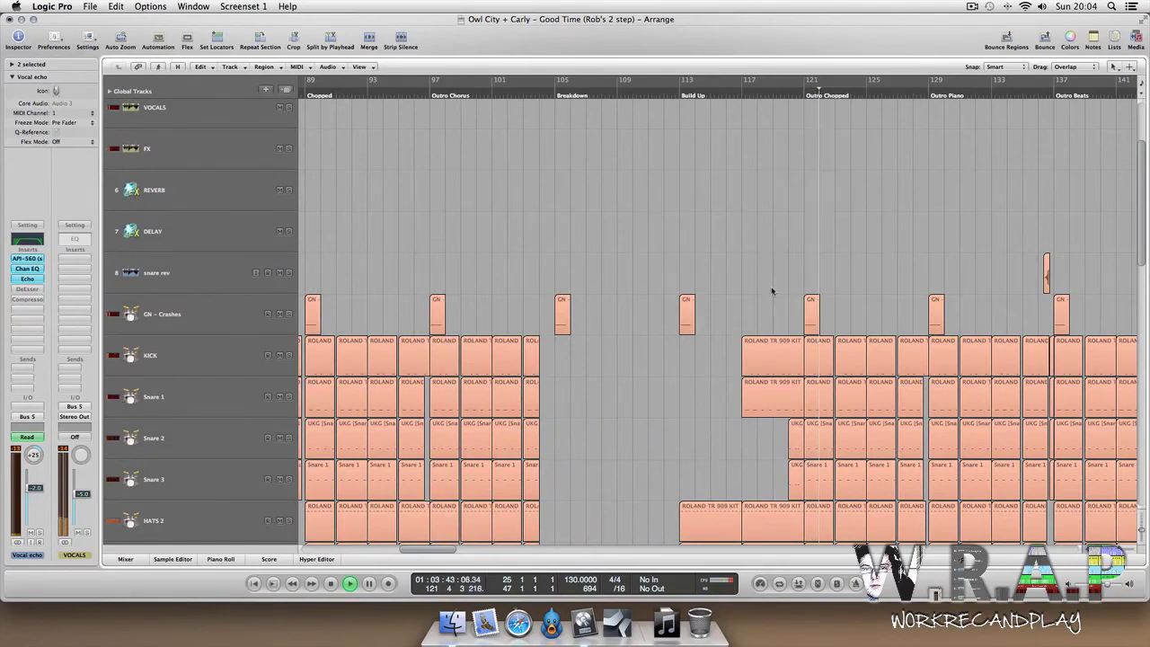
pyautogui.press('super+a')
pyautogui.press('z')
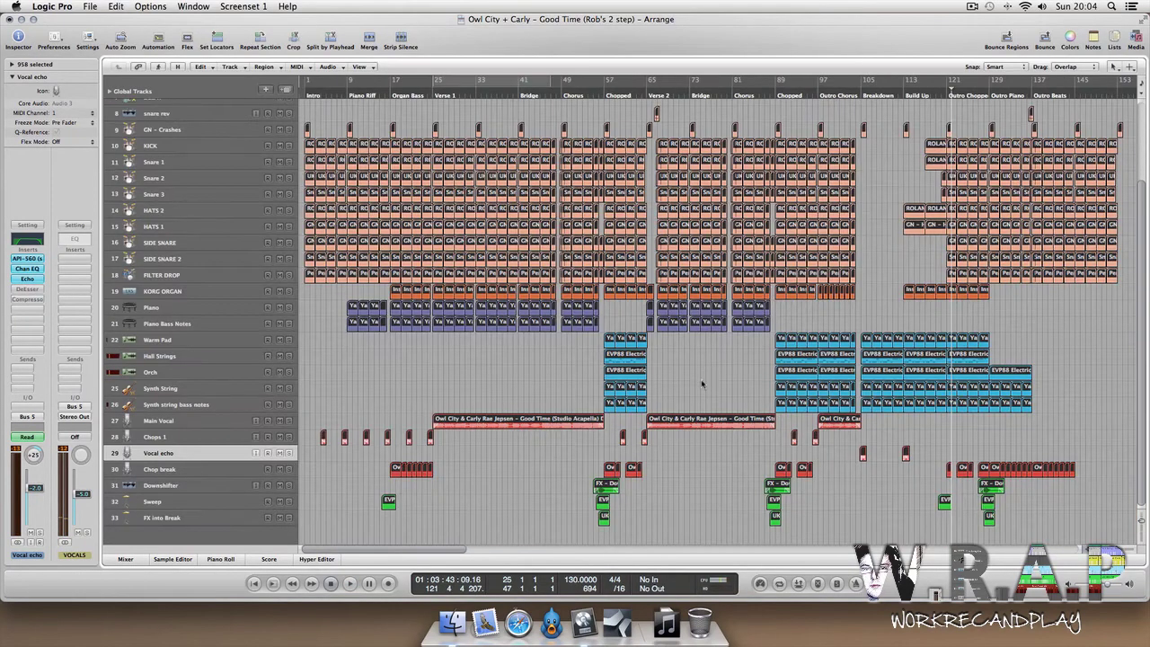
pyautogui.click(702, 384)
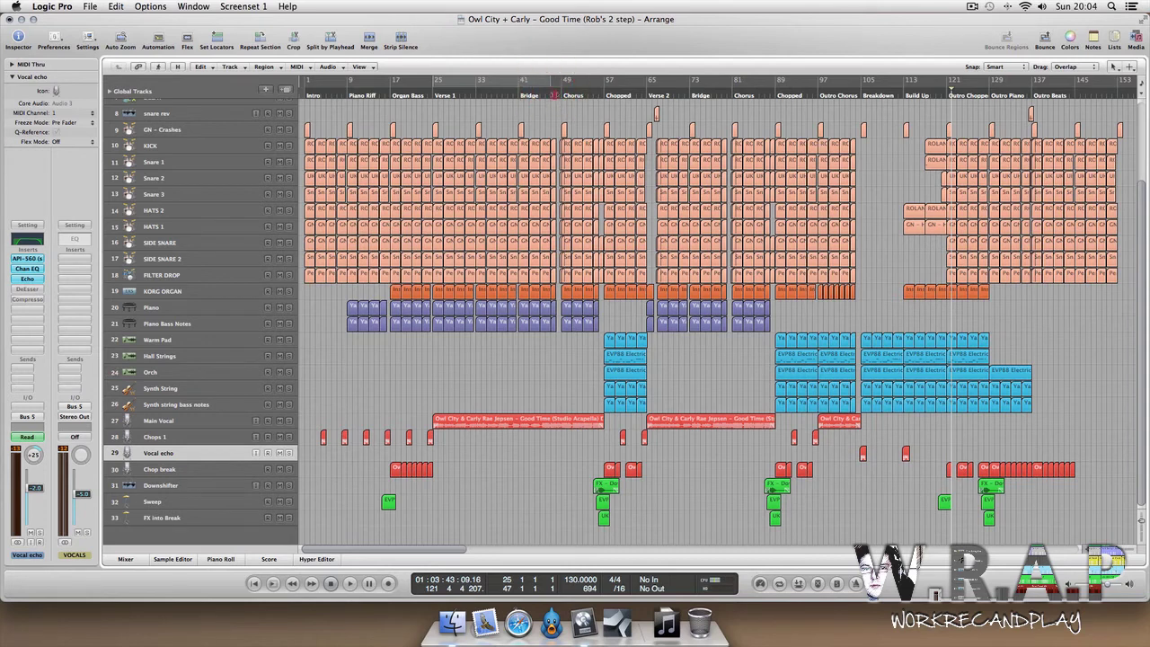
# Place the playhead at bar 47 and show the MASTER channel's insert chain in the mixer.
pyautogui.click(555, 97)
pyautogui.press('x')
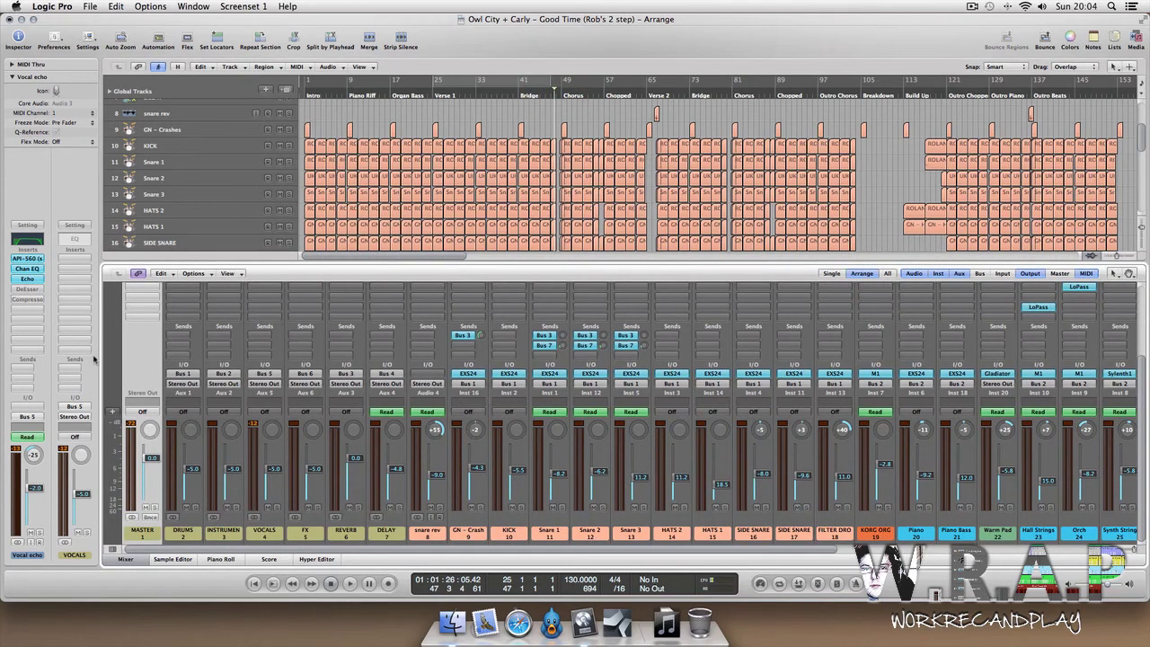
pyautogui.click(139, 357)
pyautogui.scroll(3, 140, 356)
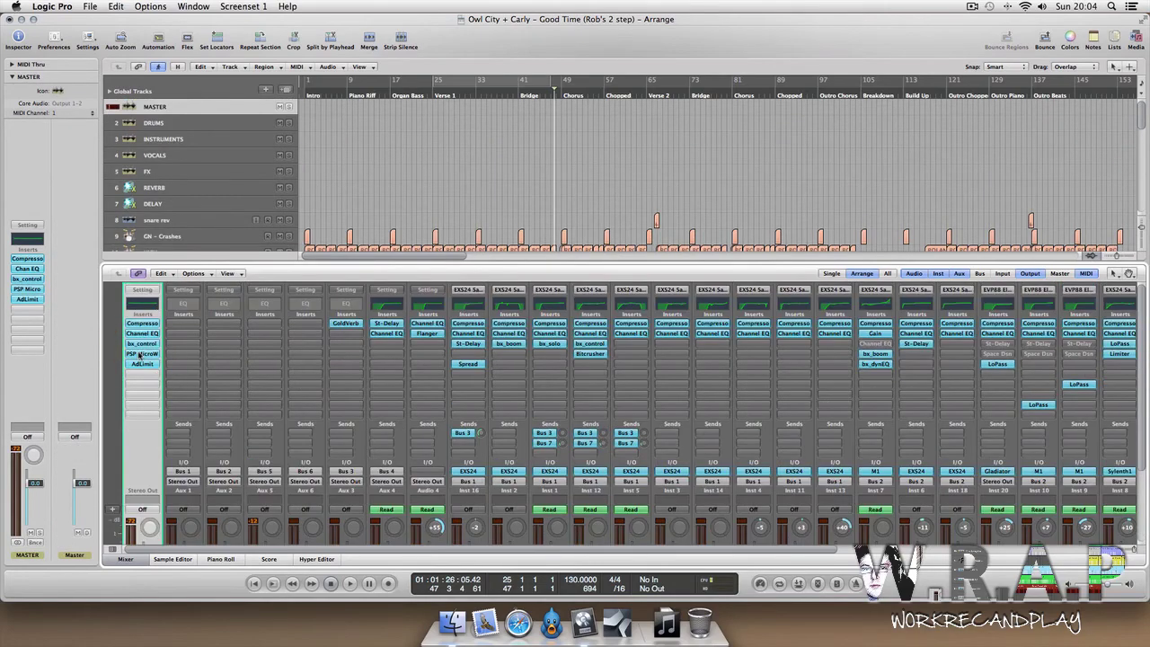
# Review the MASTER channel's Compressor settings and its Compressor Tools presets with the mixer hidden, leaving the preset as is.
pyautogui.click(142, 323)
pyautogui.press('x')
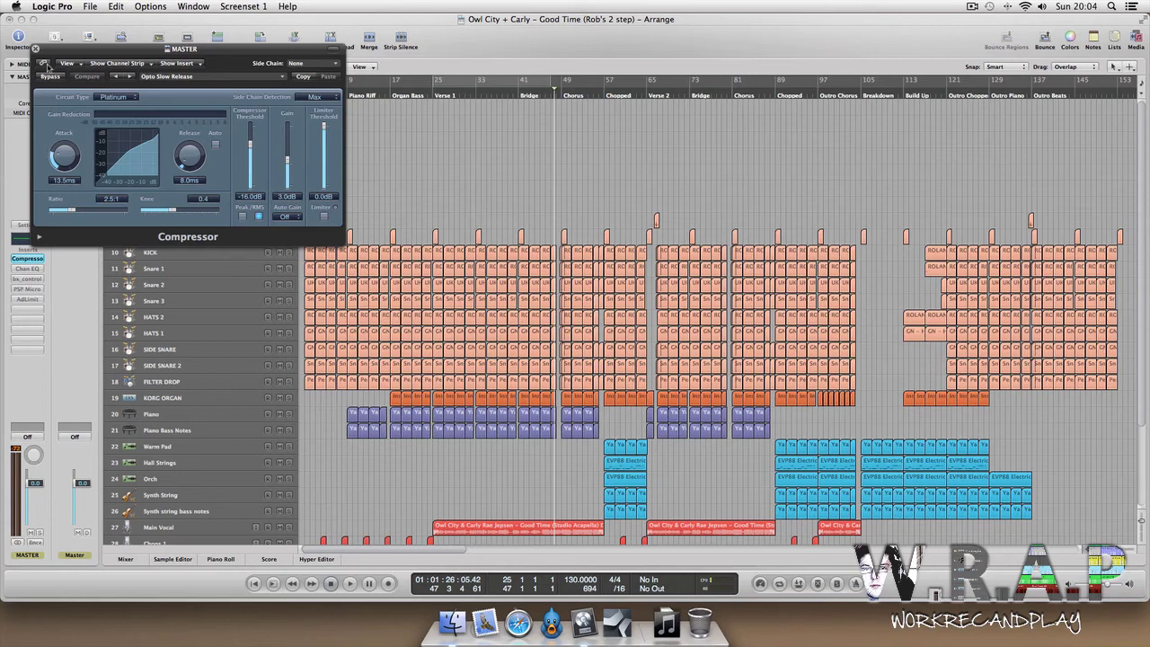
pyautogui.click(156, 78)
pyautogui.moveTo(221, 220)
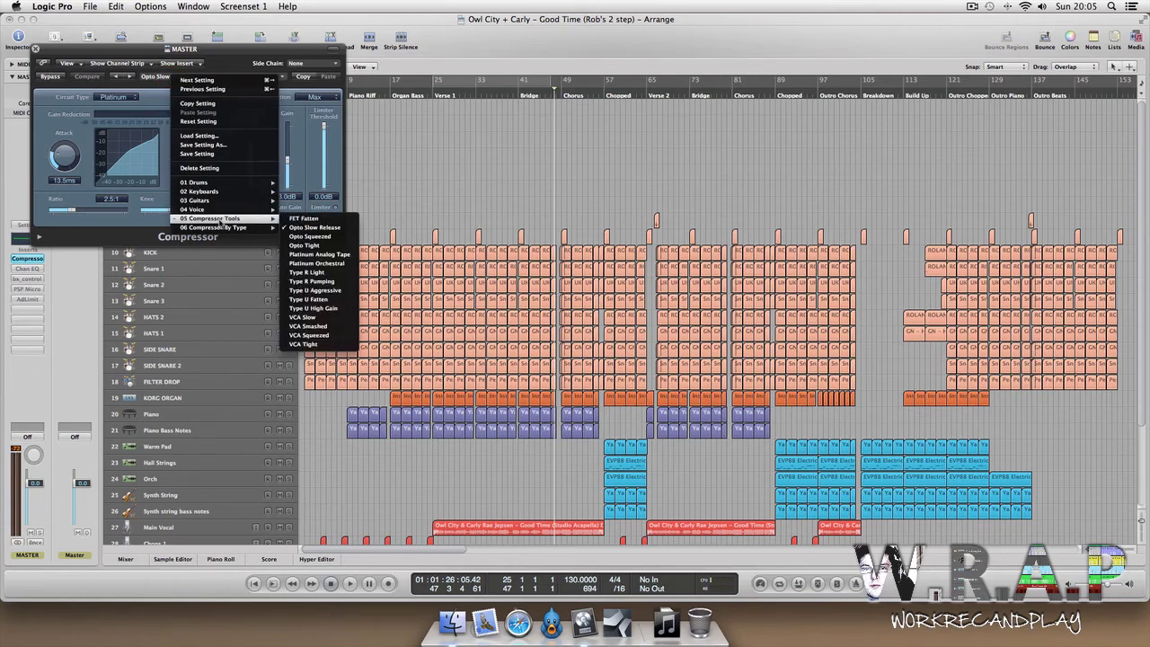
pyautogui.click(149, 49)
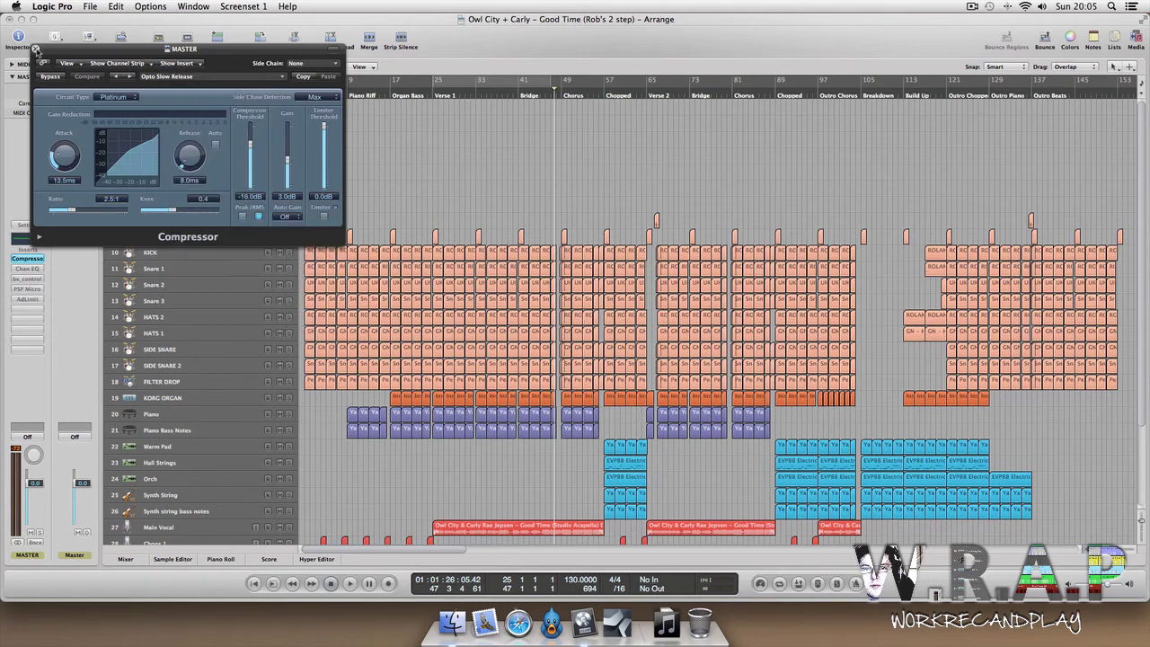
pyautogui.click(36, 50)
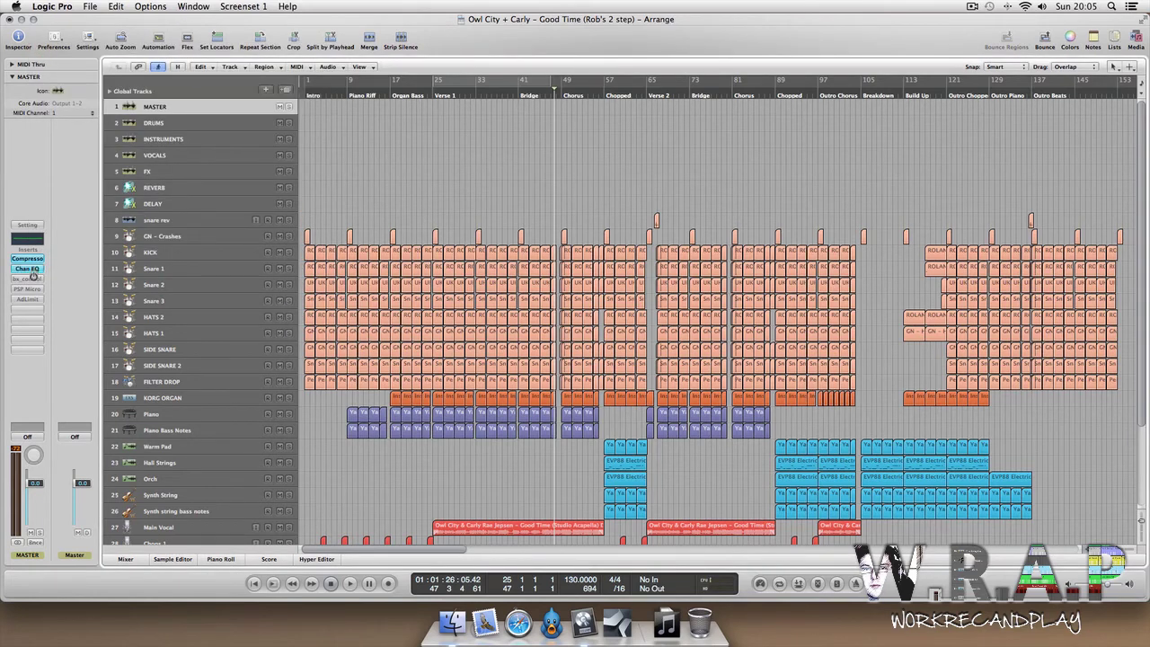
# Review the MASTER channel's Channel EQ and bx_control settings, closing each plug-in window after viewing.
pyautogui.click(38, 267)
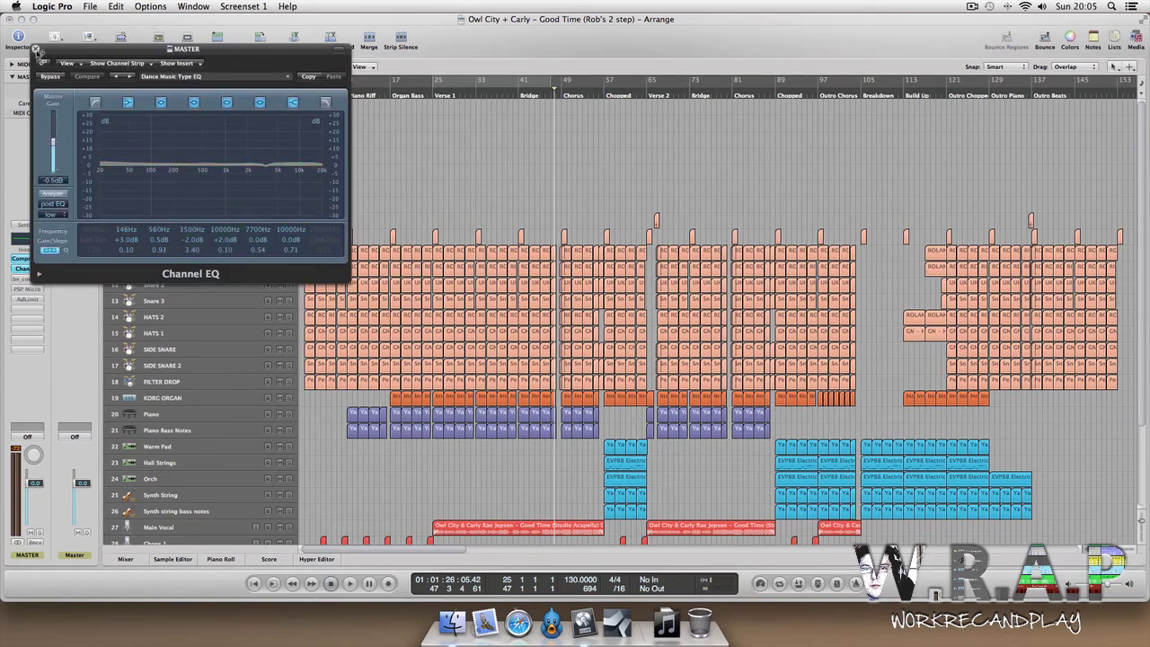
pyautogui.click(36, 49)
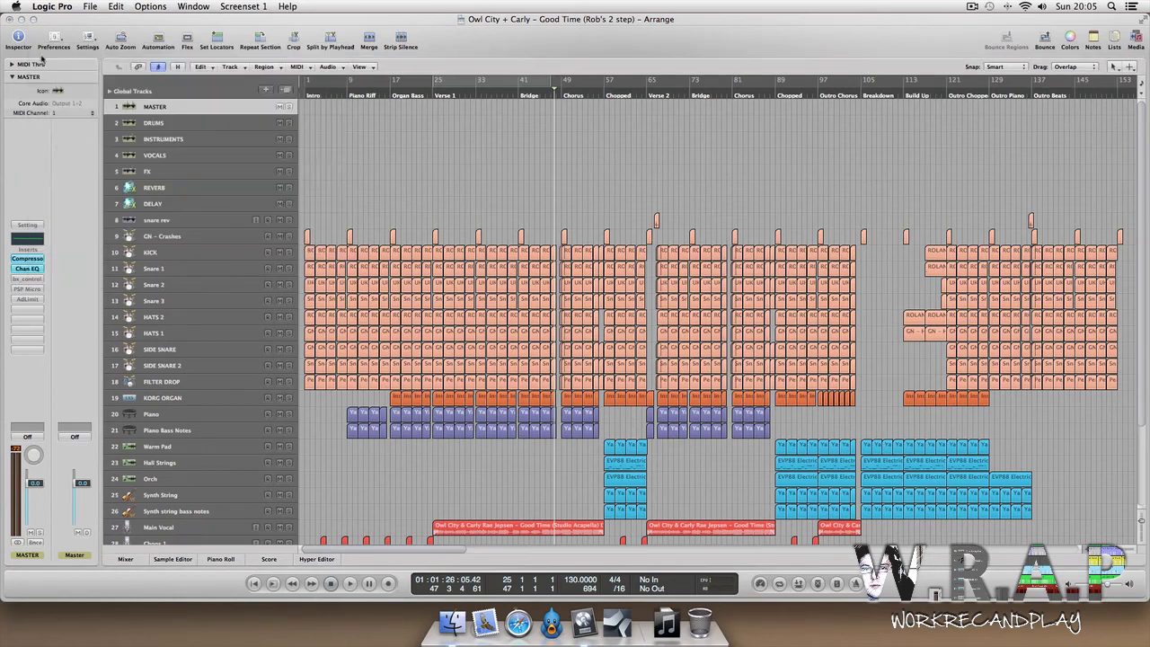
pyautogui.click(27, 278)
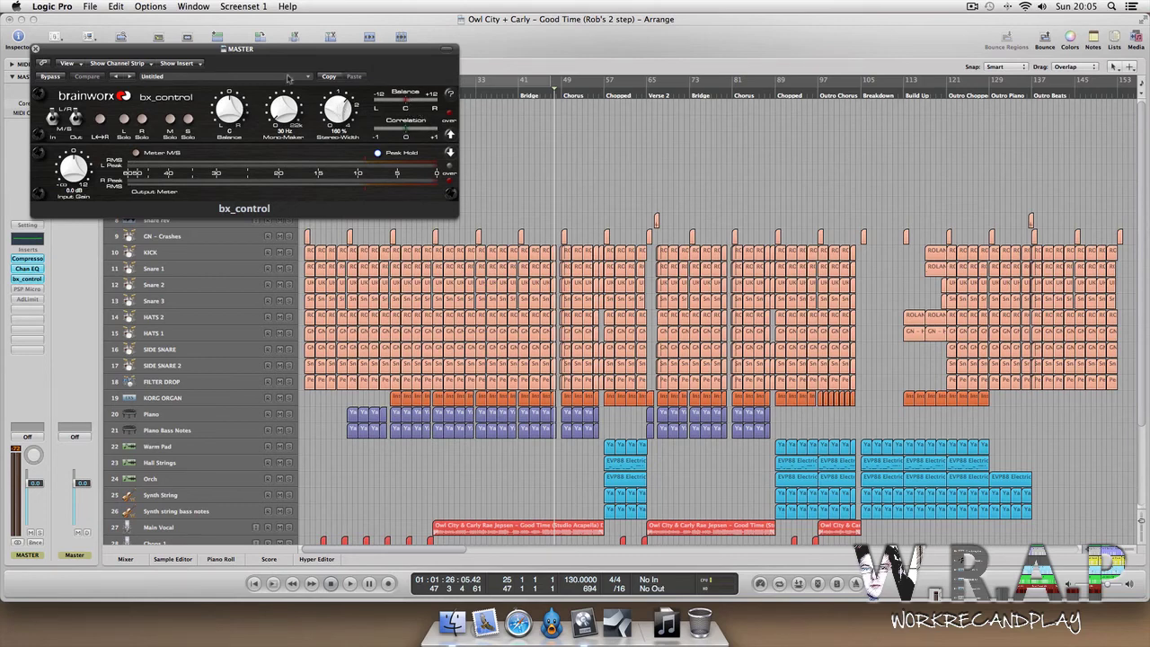
pyautogui.click(35, 49)
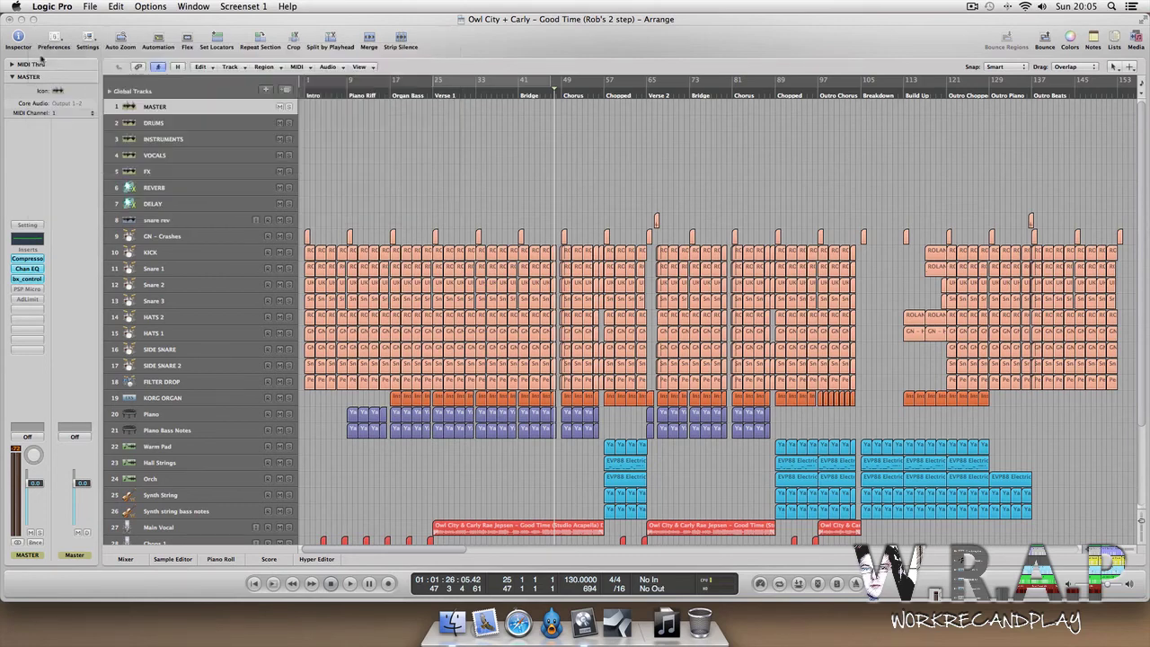
# Review the PSP MicroWarmer and Adaptive Limiter settings on the MASTER channel with both inserts active, closing each plug-in window.
pyautogui.click(28, 289)
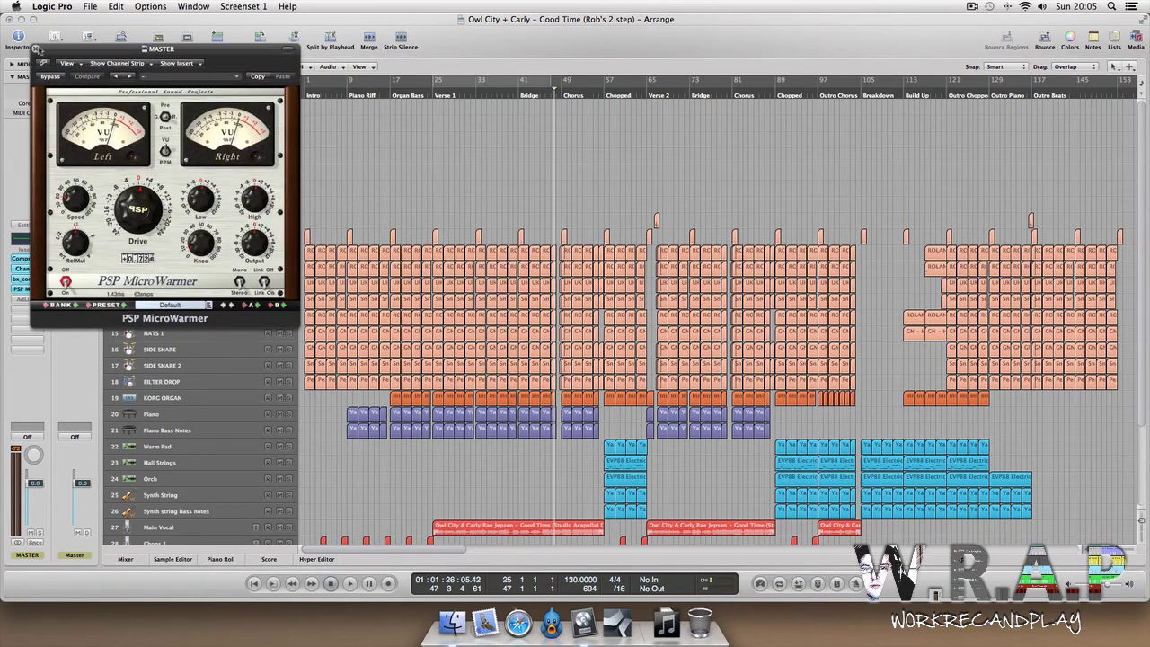
pyautogui.click(35, 50)
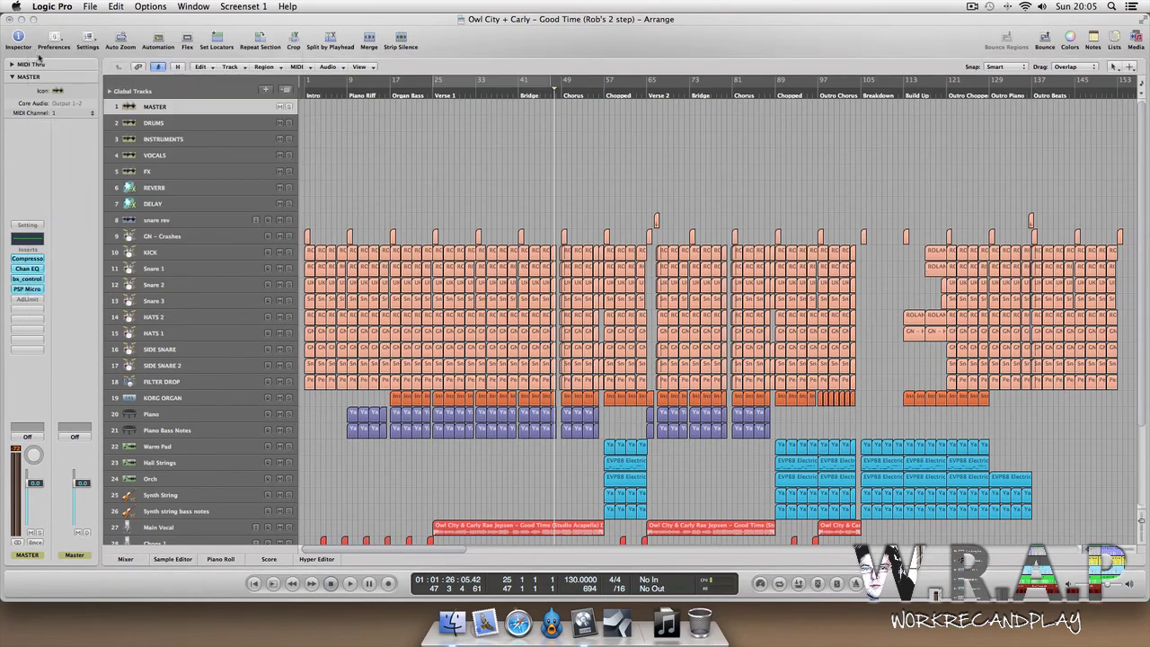
pyautogui.click(34, 305)
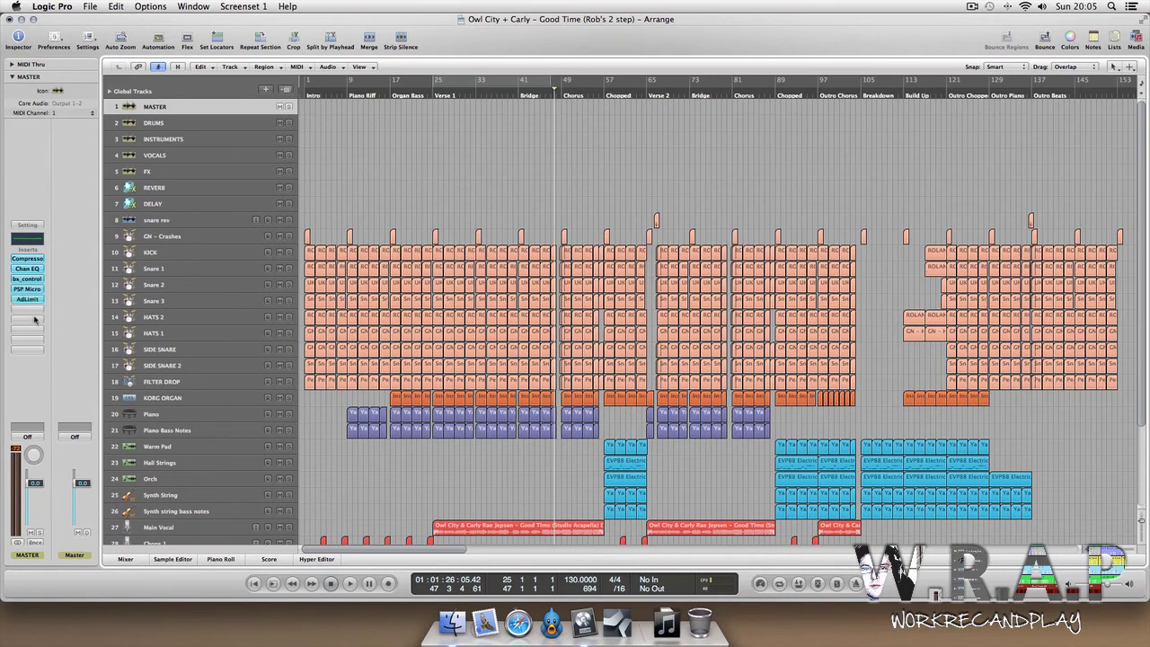
pyautogui.click(36, 303)
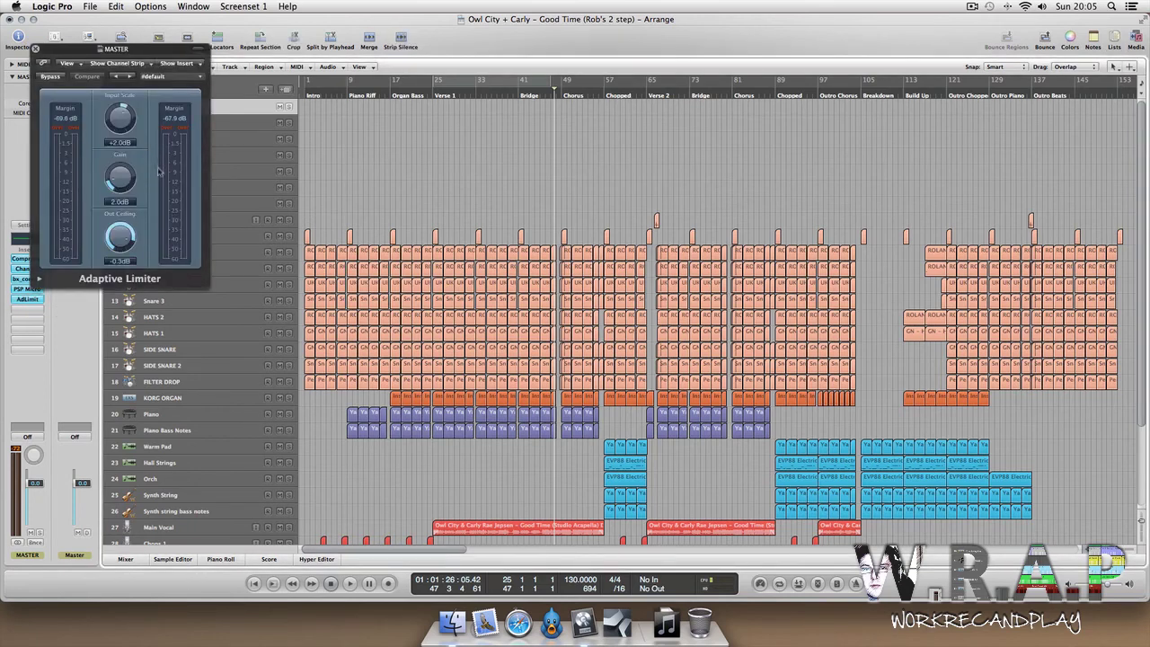
pyautogui.click(36, 49)
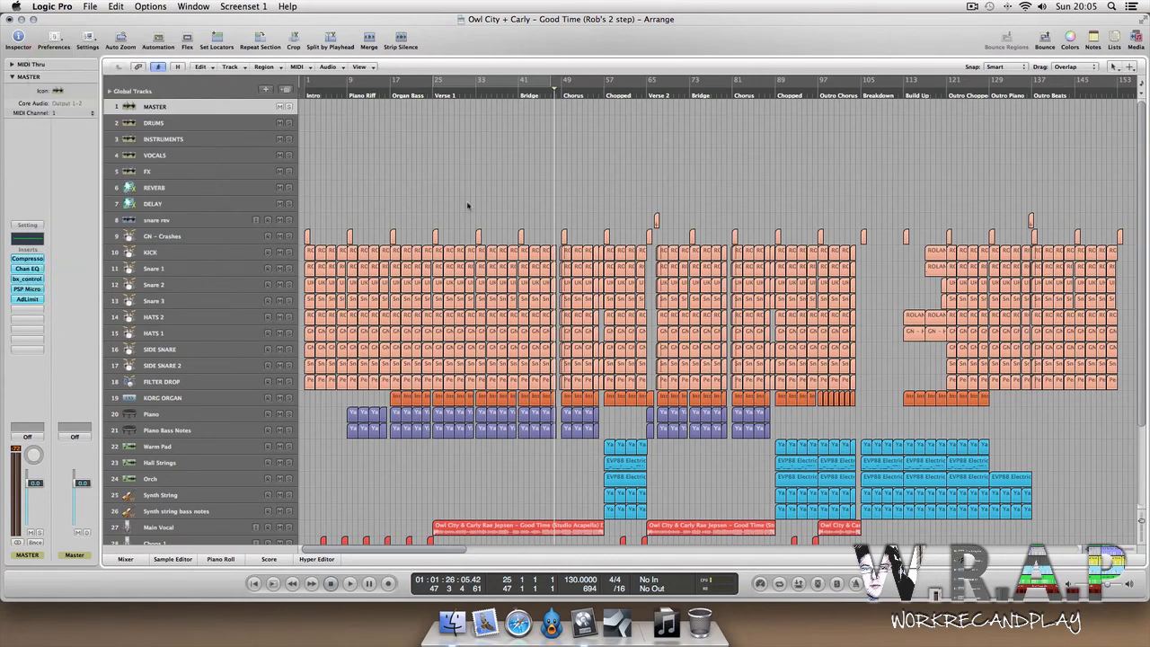
# Bypass all five MASTER inserts: Compressor, Channel EQ, bx_control, PSP MicroWarmer and Adaptive Limiter.
pyautogui.keyDown('alt'); pyautogui.click(27, 258); pyautogui.keyUp('alt')
pyautogui.keyDown('alt'); pyautogui.click(27, 269); pyautogui.keyUp('alt')
pyautogui.keyDown('alt'); pyautogui.click(27, 279); pyautogui.keyUp('alt')
pyautogui.keyDown('alt'); pyautogui.click(27, 289); pyautogui.keyUp('alt')
pyautogui.keyDown('alt'); pyautogui.click(29, 300); pyautogui.keyUp('alt')
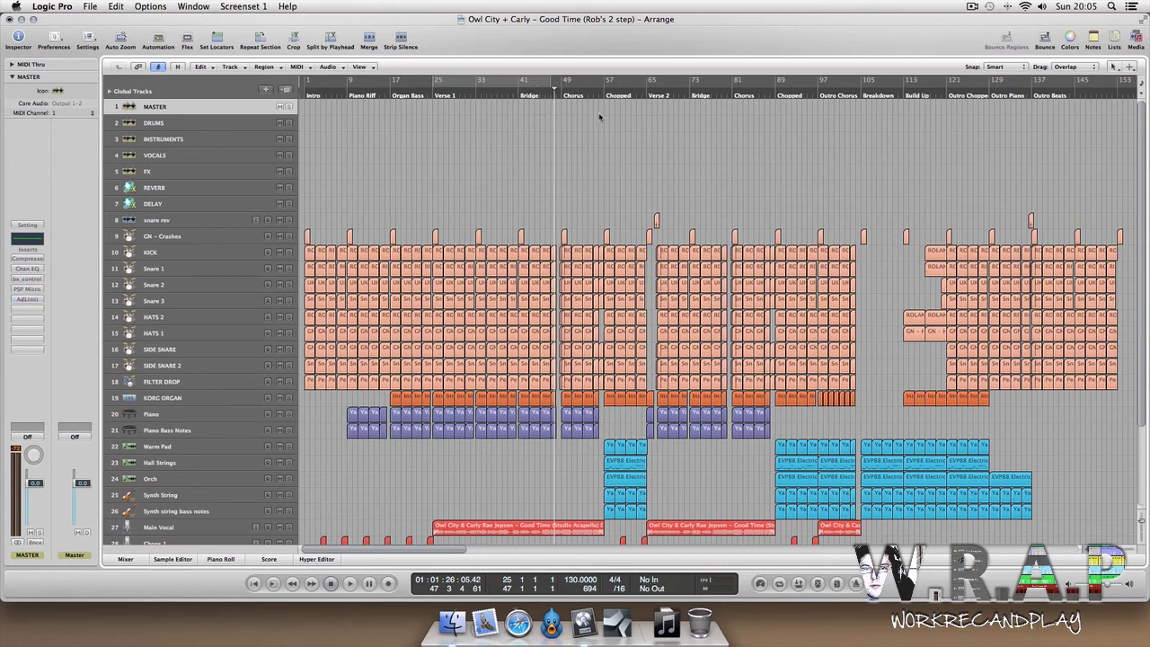
# Set a cycle over the first Chopped section from bar 57 to 65, zoom in on it and play from its start.
pyautogui.moveTo(612, 83); pyautogui.dragTo(646, 83)
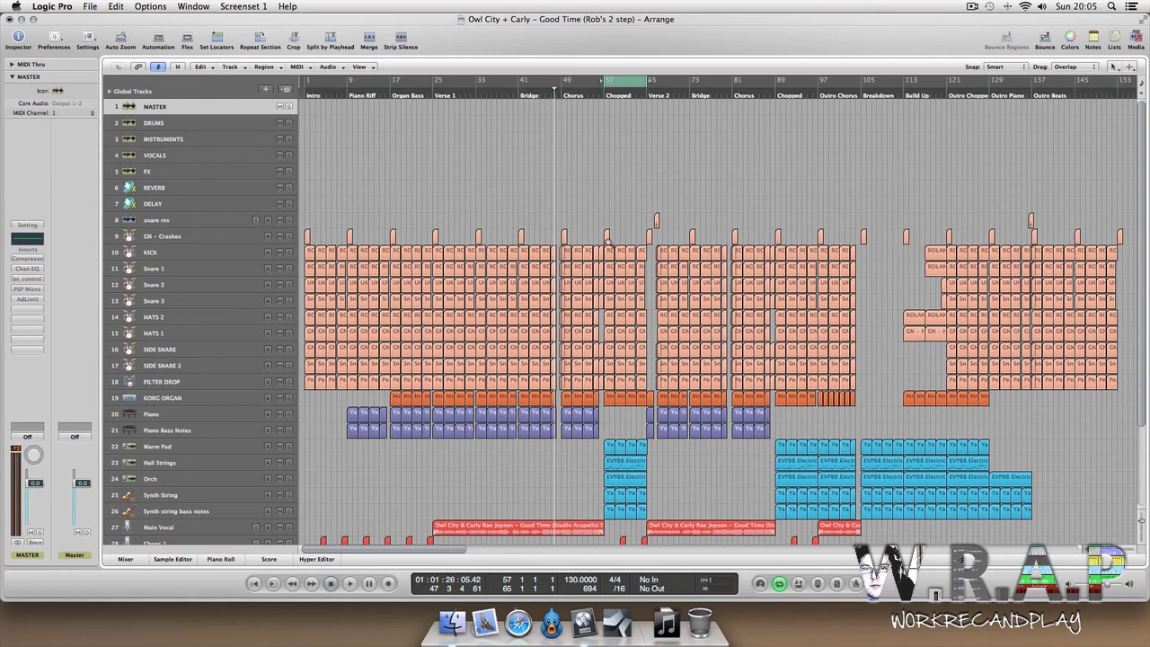
pyautogui.moveTo(582, 215); pyautogui.dragTo(692, 530)
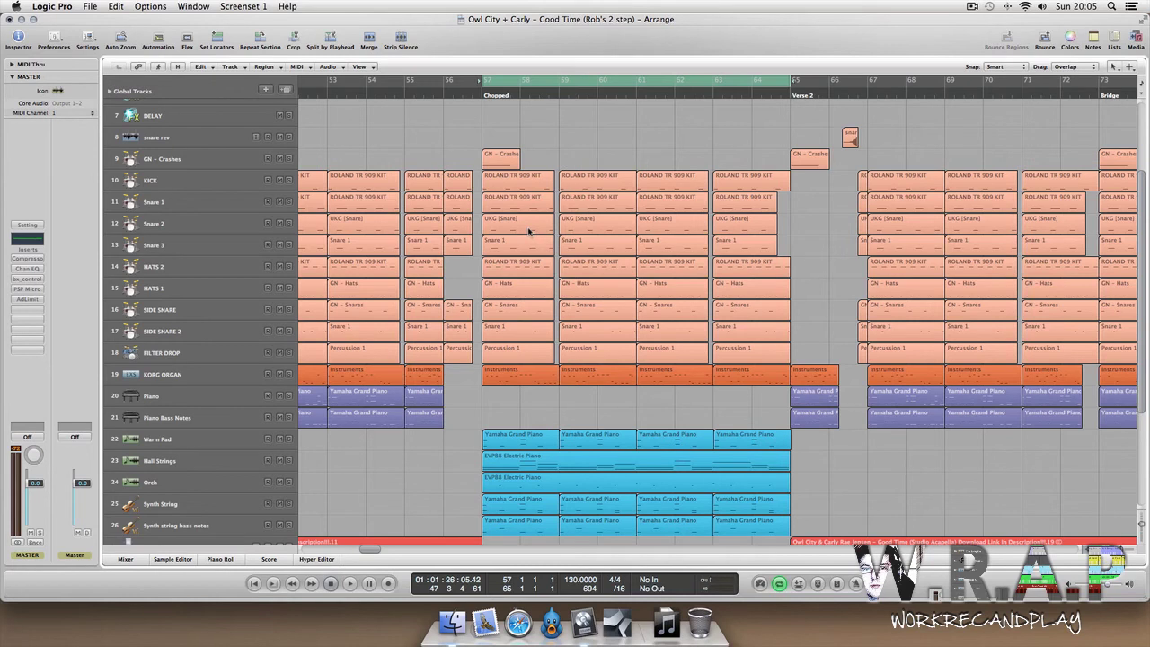
pyautogui.press('Return')
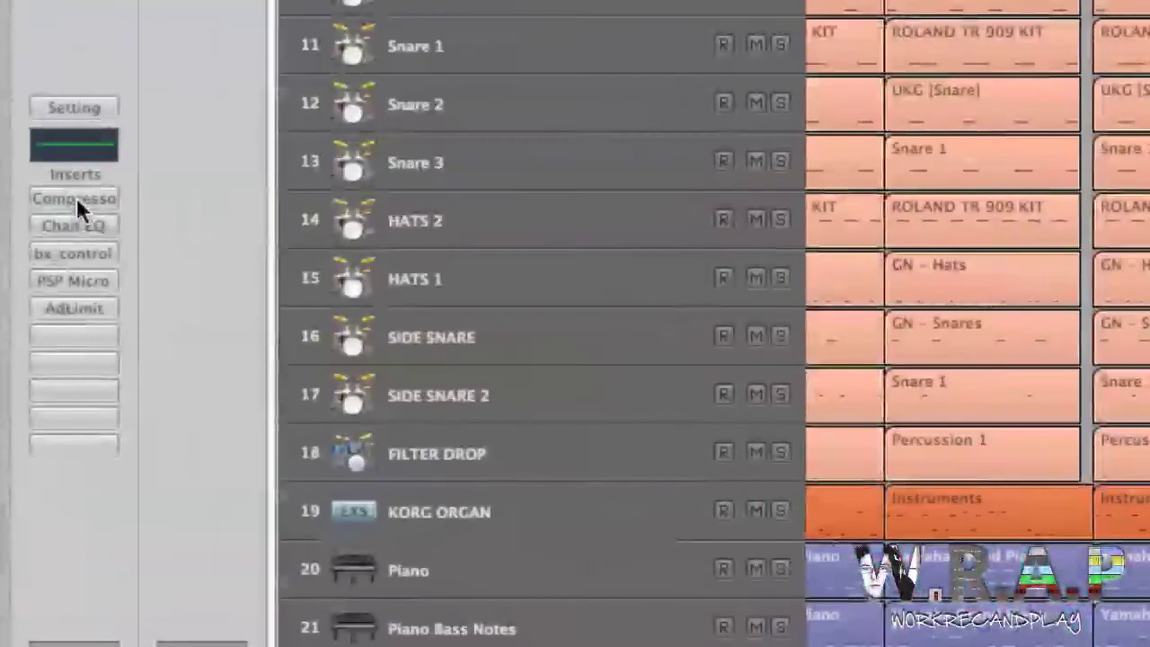
pyautogui.press('space')
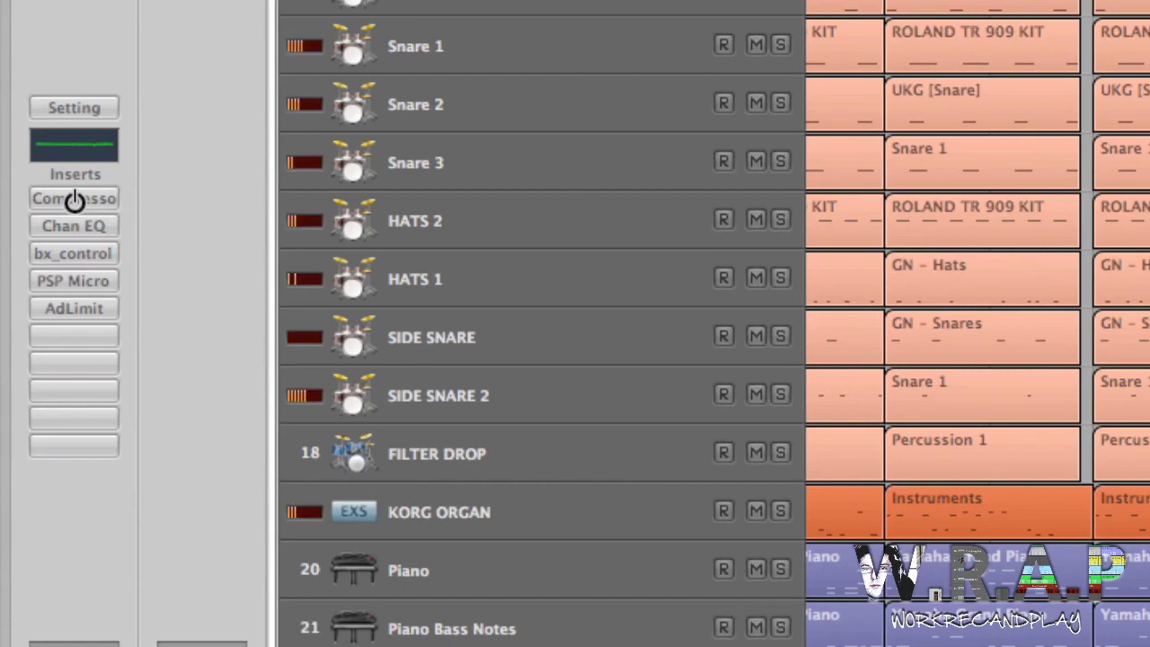
# During playback, reactivate the MASTER's Compressor, Channel EQ, bx_control, PSP MicroWarmer and Adaptive Limiter one after another to compare the sound.
pyautogui.click(80, 199)
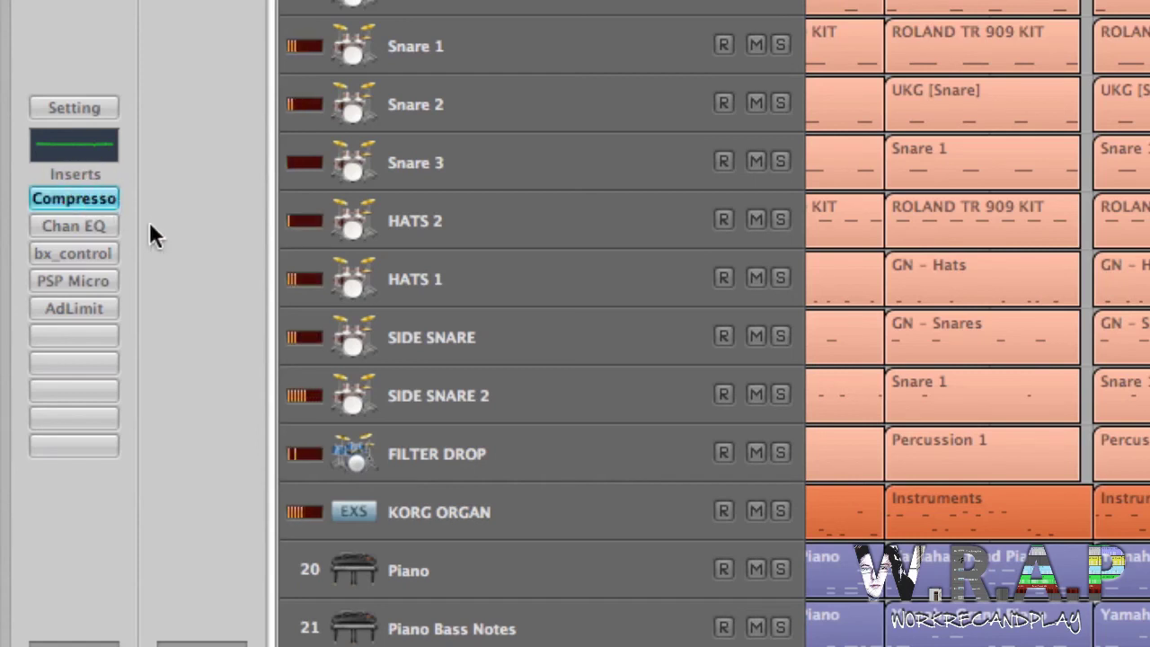
pyautogui.click(93, 225)
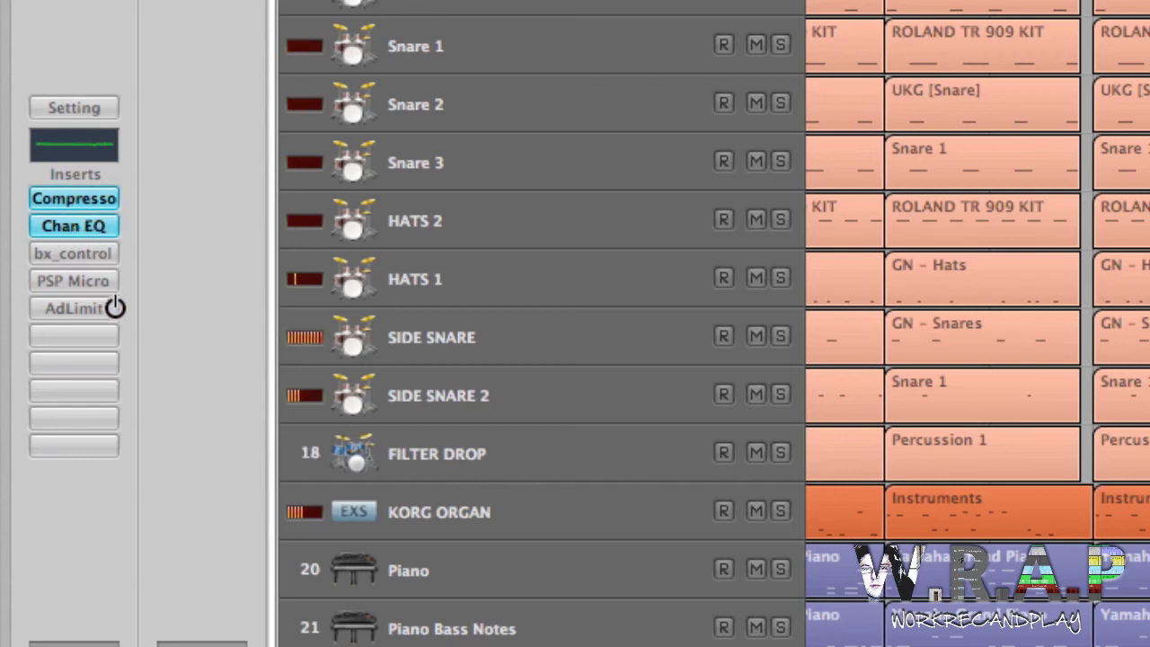
pyautogui.click(90, 253)
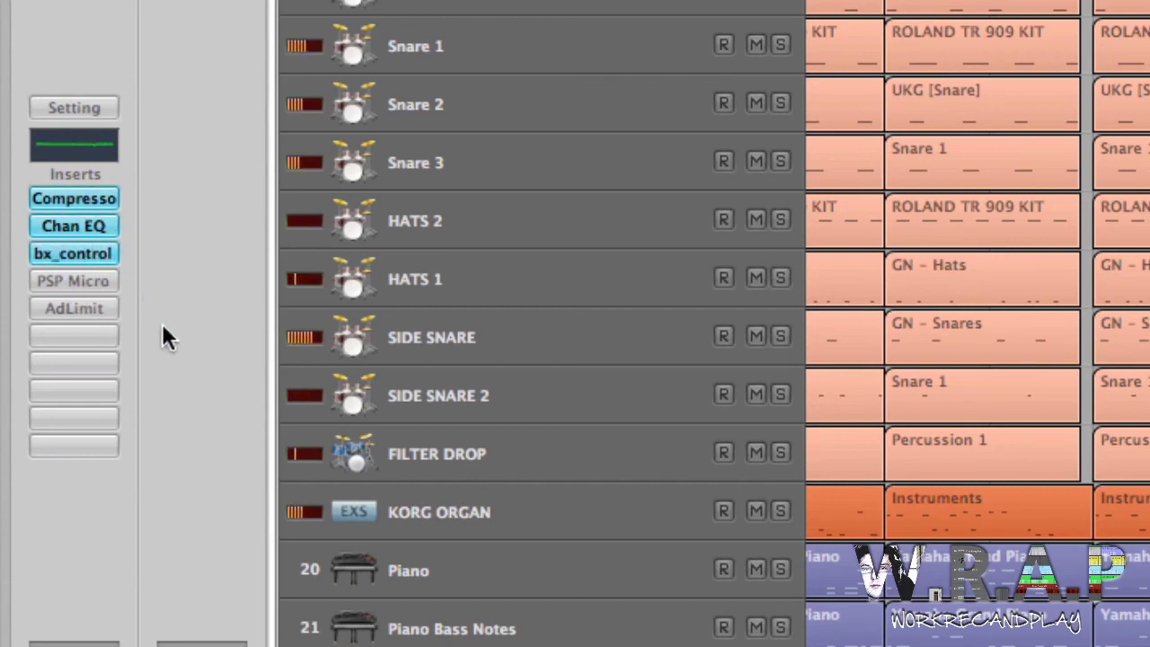
pyautogui.click(75, 279)
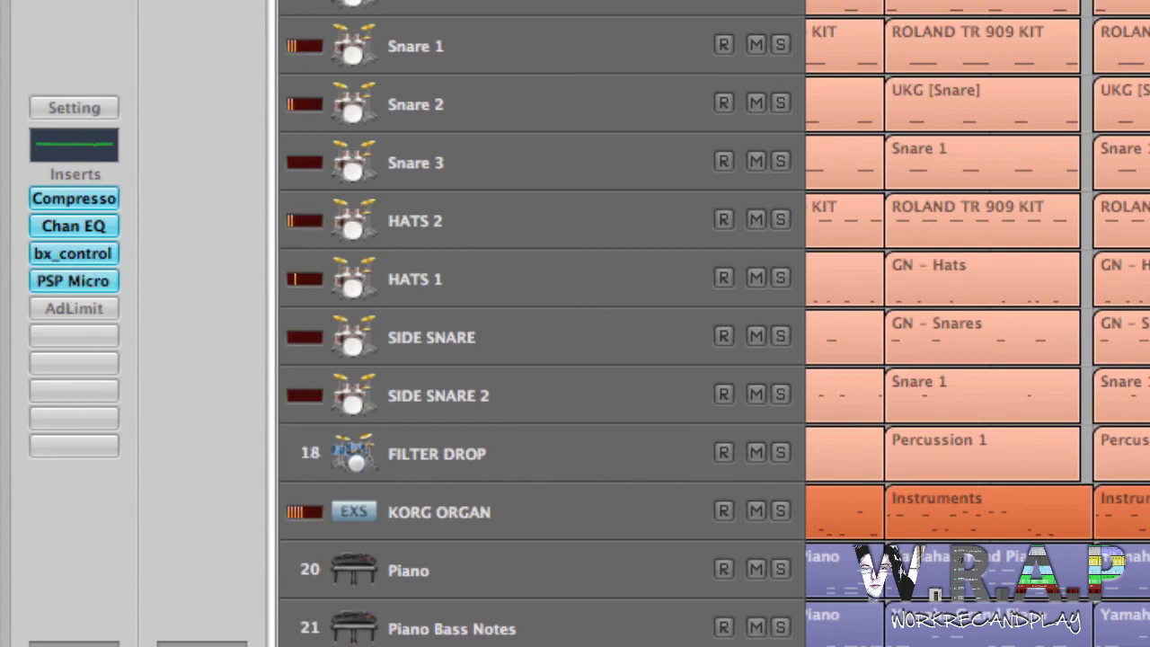
pyautogui.click(69, 314)
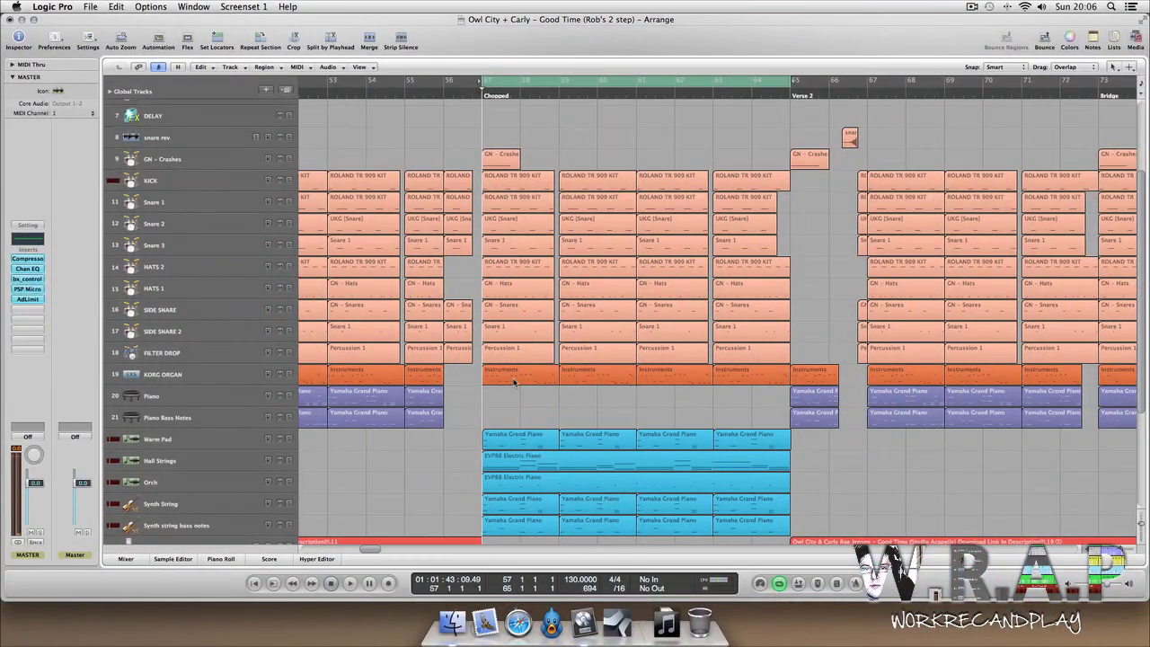
# Fit the entire arrangement in view and clear the region selection with the Chopped cycle still set.
pyautogui.press('super+a')
pyautogui.press('z')
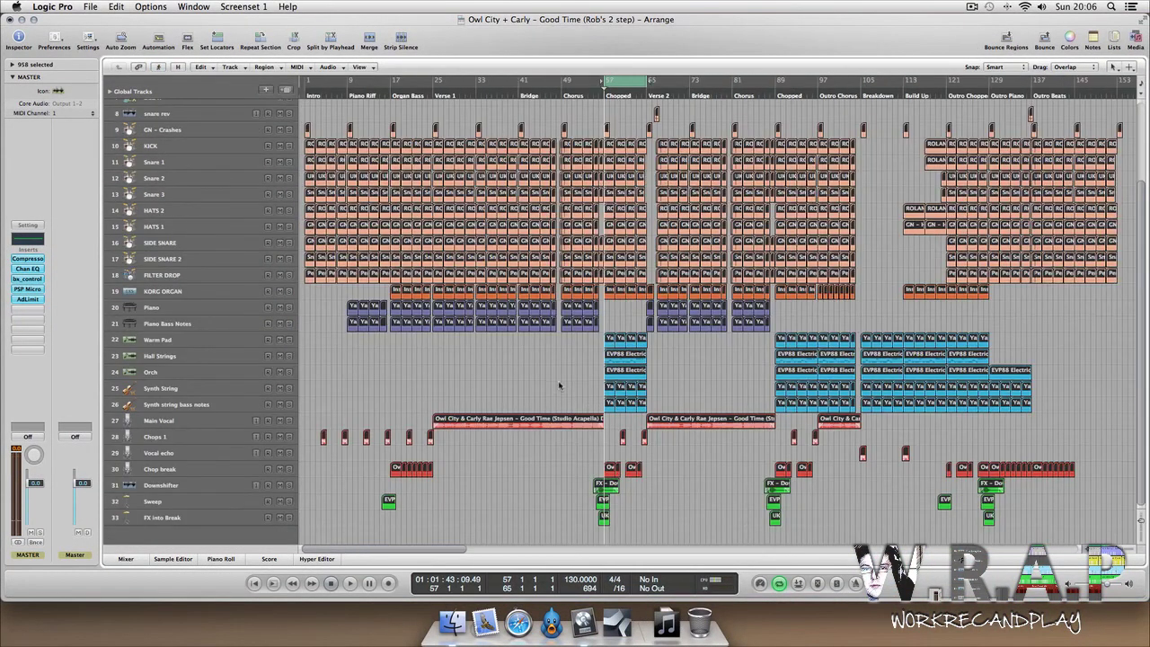
pyautogui.click(557, 387)
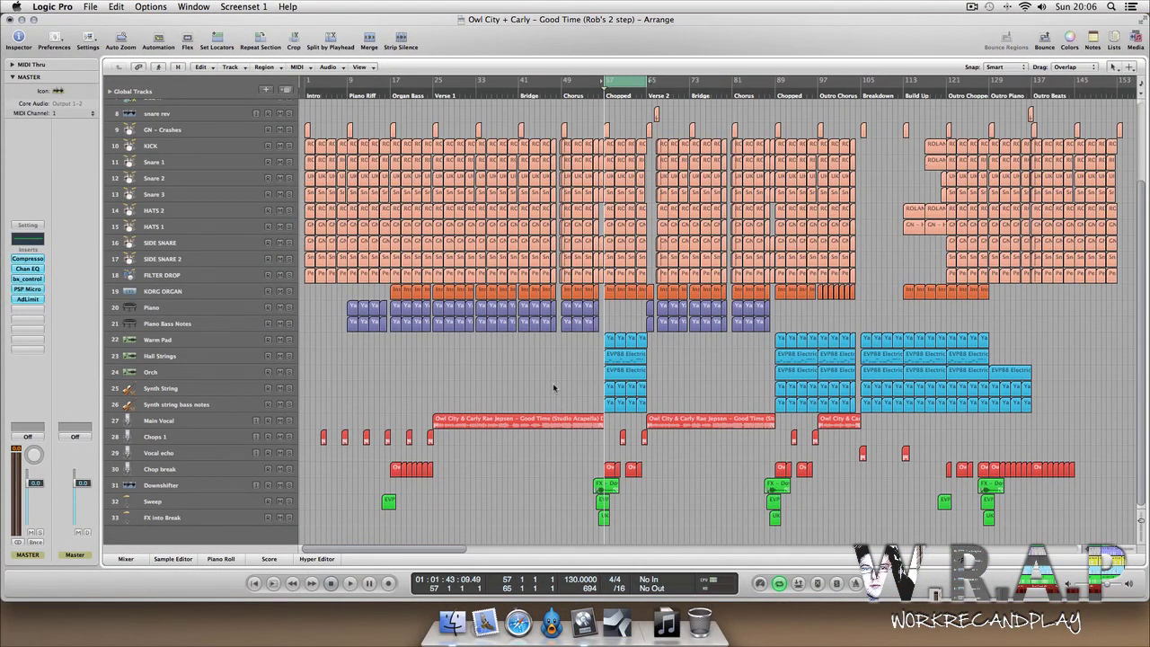